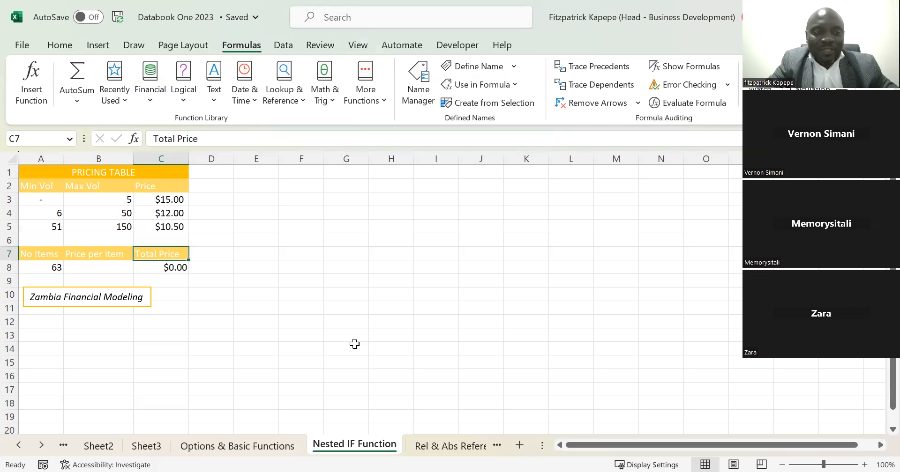
{"action": "key", "text": "Right"}
{"action": "key", "text": "Right"}
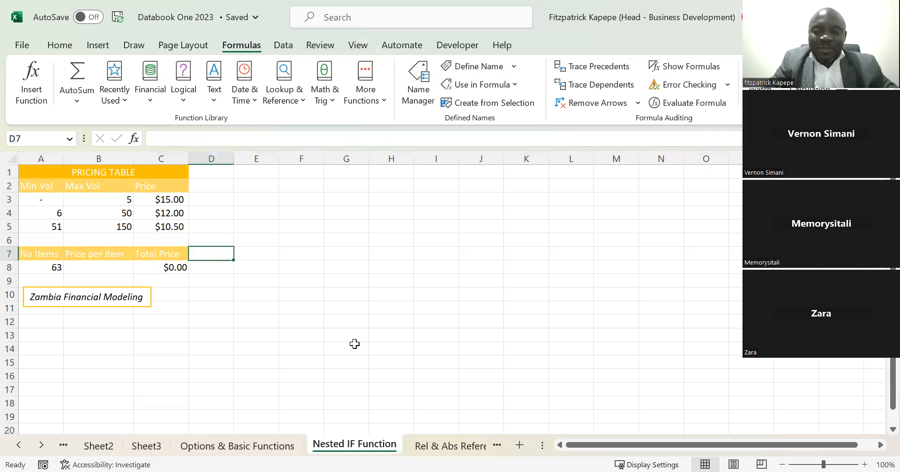
{"action": "key", "text": "Down"}
{"action": "key", "text": "Down"}
{"action": "key", "text": "Up"}
{"action": "key", "text": "Up"}
{"action": "key", "text": "Up"}
{"action": "key", "text": "Up"}
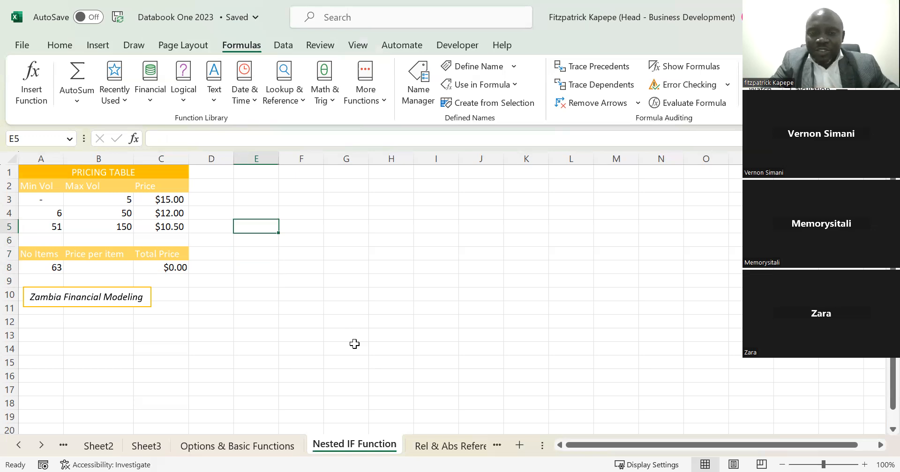
Enter the labels "Logical Test" in cell F4 and "Results_True" in cell F5.
{"action": "left_click", "coordinate": [311, 211]}
{"action": "type", "text": "Logical Test"}
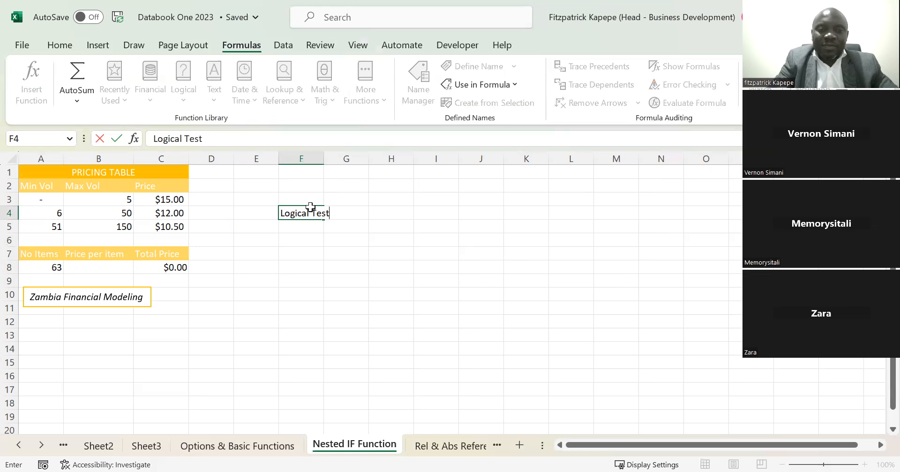
{"action": "key", "text": "Return"}
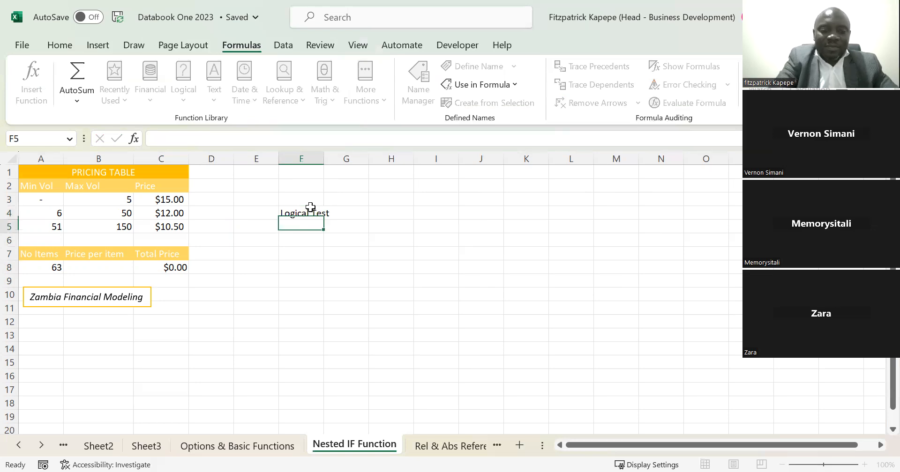
{"action": "type", "text": "R"}
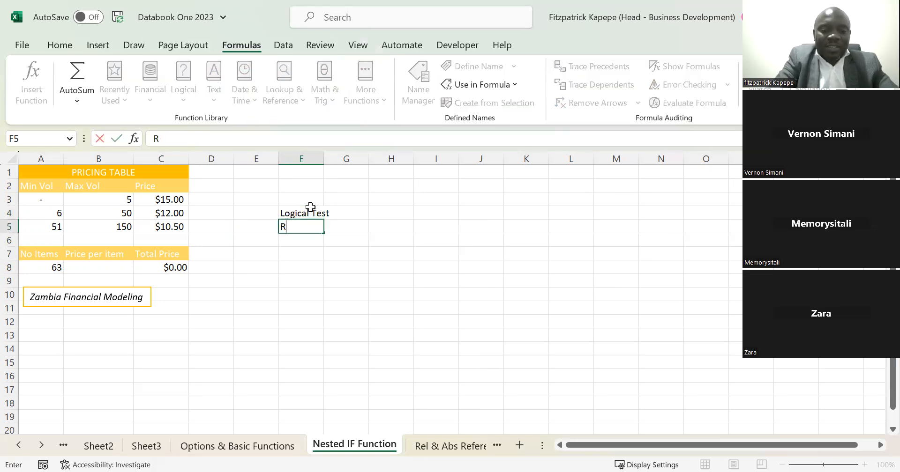
{"action": "type", "text": "esults"}
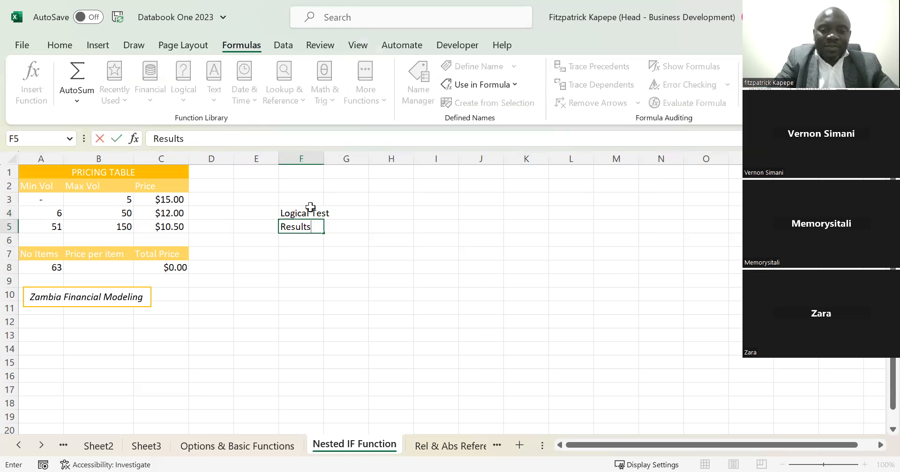
{"action": "type", "text": "_Tre"}
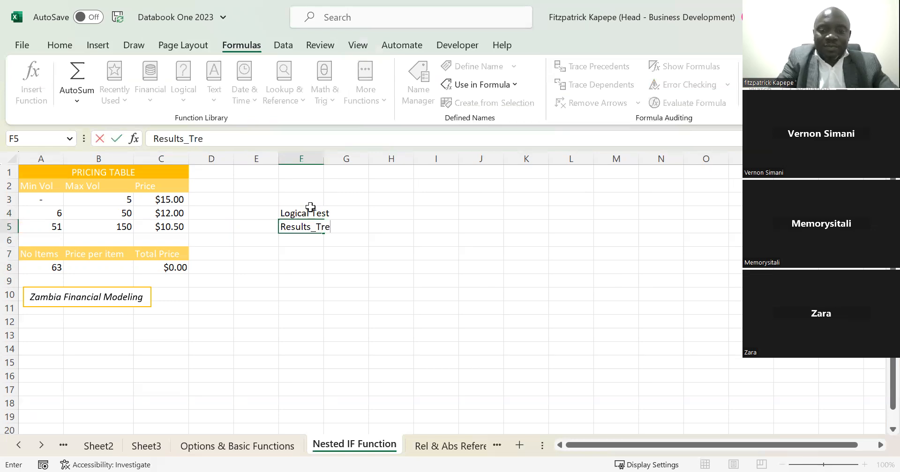
{"action": "key", "text": "BackSpace"}
{"action": "type", "text": "ue"}
{"action": "key", "text": "Return"}
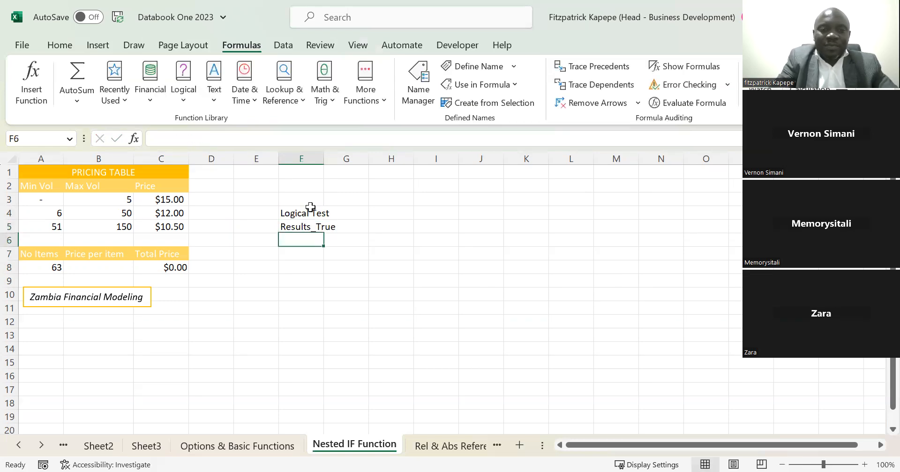
Enter the label "Results_False" in cell F6, below the other two IF argument labels.
{"action": "type", "text": "Re"}
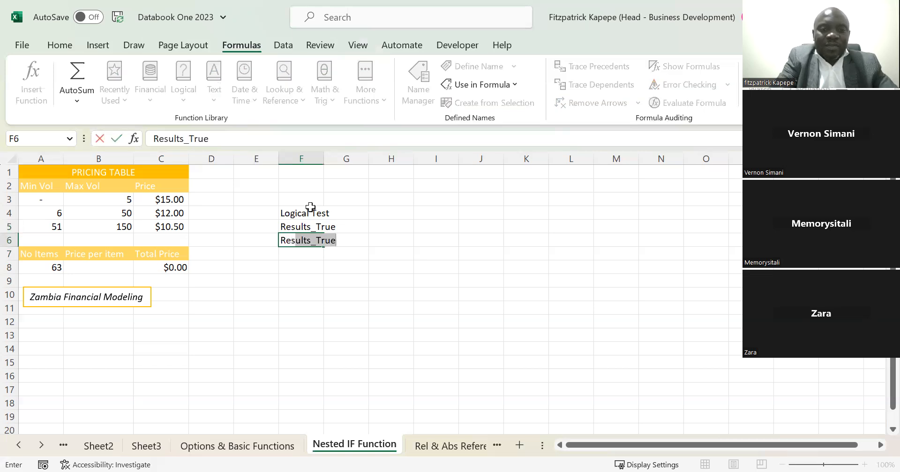
{"action": "left_click", "coordinate": [223, 143]}
{"action": "key", "text": "BackSpace"}
{"action": "key", "text": "BackSpace"}
{"action": "key", "text": "BackSpace"}
{"action": "key", "text": "BackSpace"}
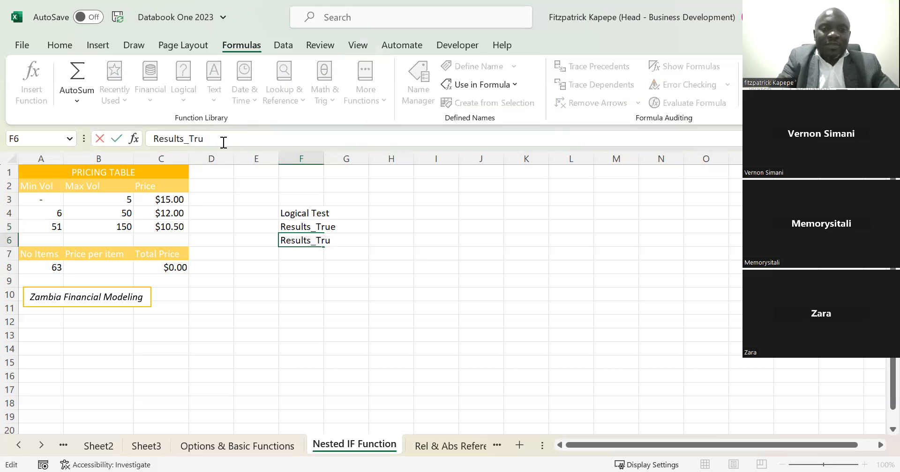
{"action": "type", "text": "False"}
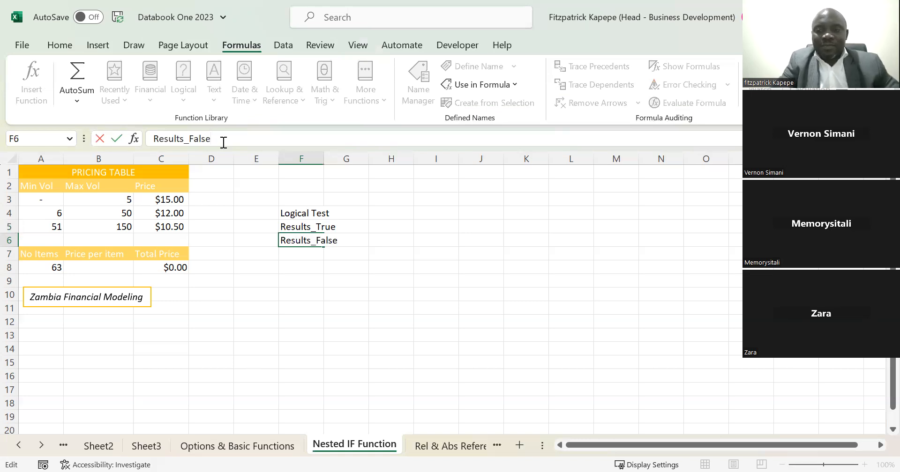
{"action": "key", "text": "Return"}
{"action": "key", "text": "Down"}
{"action": "key", "text": "Down"}
{"action": "key", "text": "Down"}
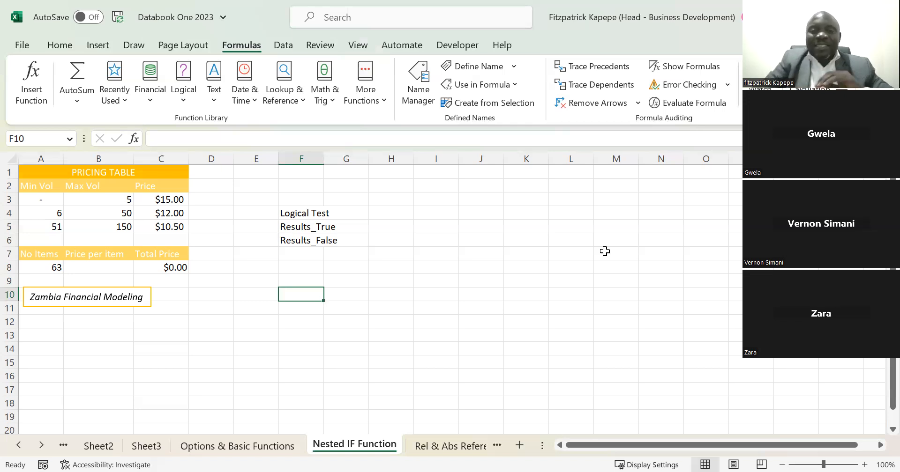
Widen column I to about twice its width and enter the first person's name in cell I3.
{"action": "left_click", "coordinate": [435, 214]}
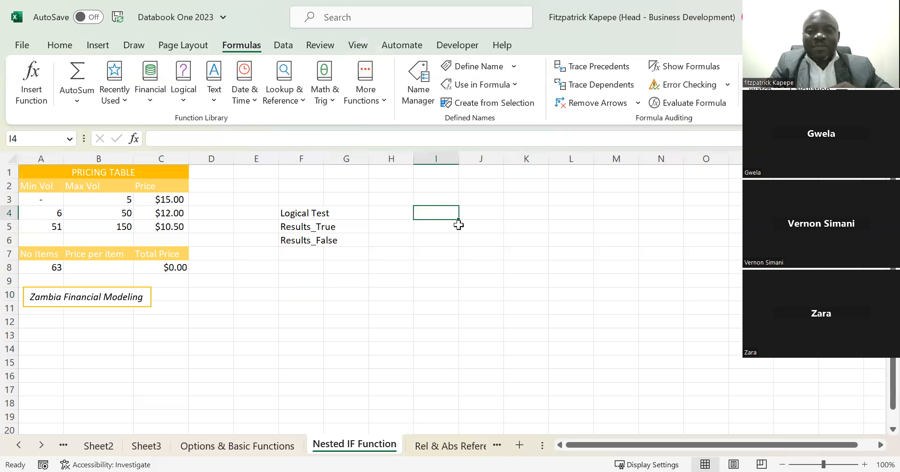
{"action": "left_click", "coordinate": [432, 199]}
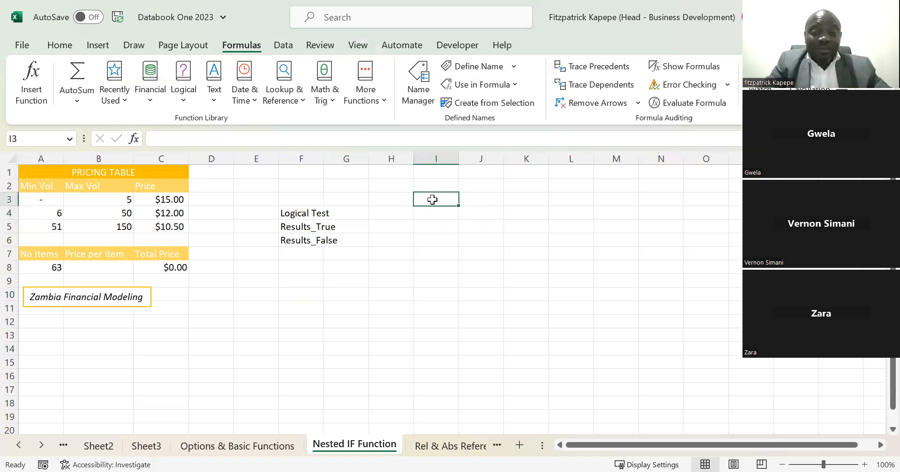
{"action": "left_click_drag", "start_coordinate": [459, 154], "coordinate": [504, 154]}
{"action": "type", "text": "M"}
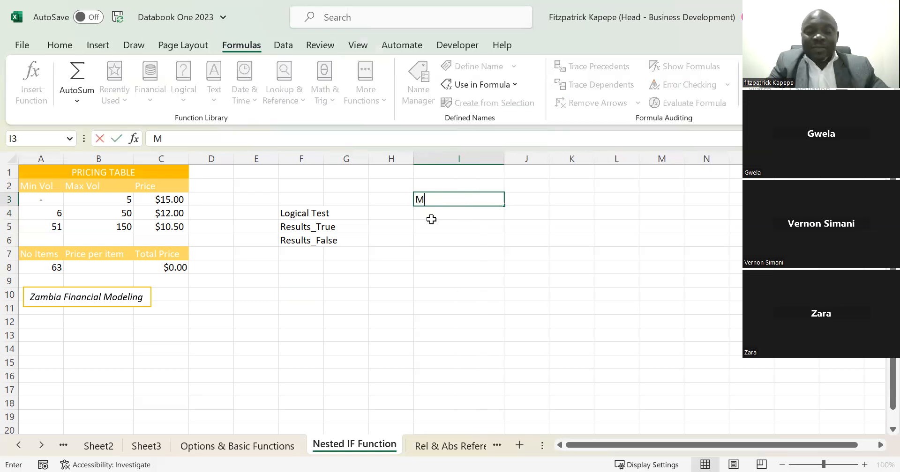
{"action": "type", "text": "ulyok"}
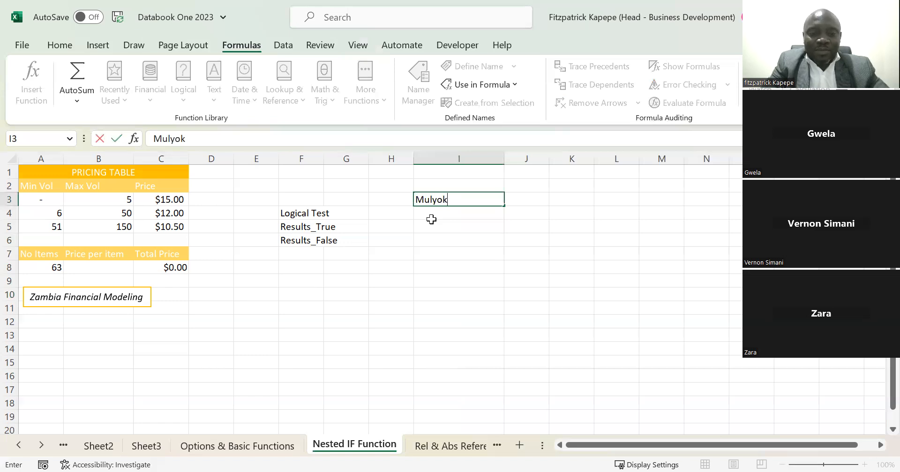
{"action": "type", "text": "ela"}
{"action": "key", "text": "Return"}
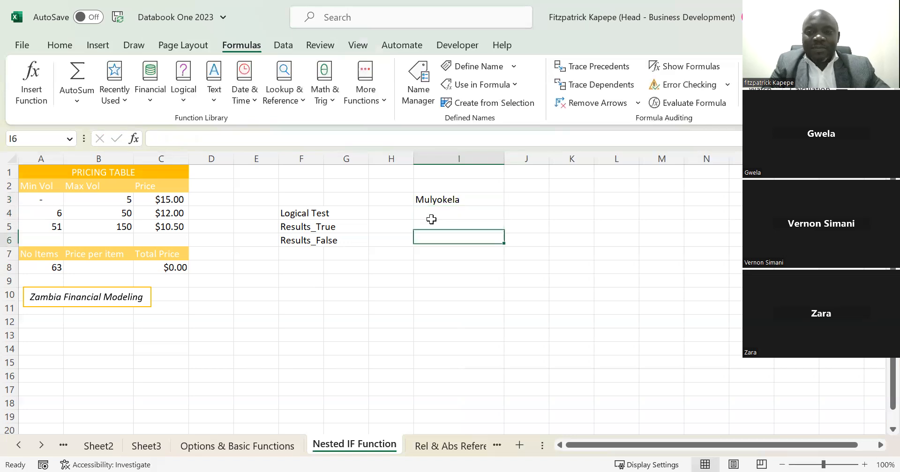
Enter "Bill Gates" in cell I4, directly below the first name.
{"action": "key", "text": "Up"}
{"action": "key", "text": "Down"}
{"action": "key", "text": "Up"}
{"action": "key", "text": "Down"}
{"action": "type", "text": "Bi"}
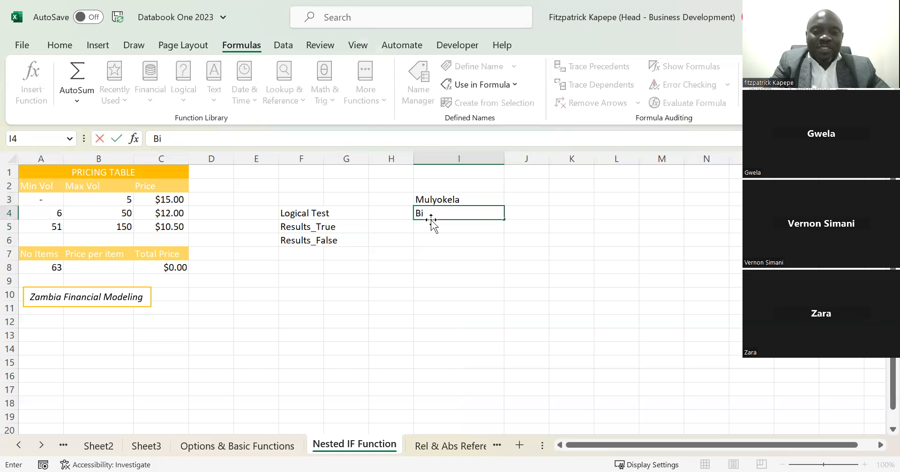
{"action": "type", "text": "ll Gates"}
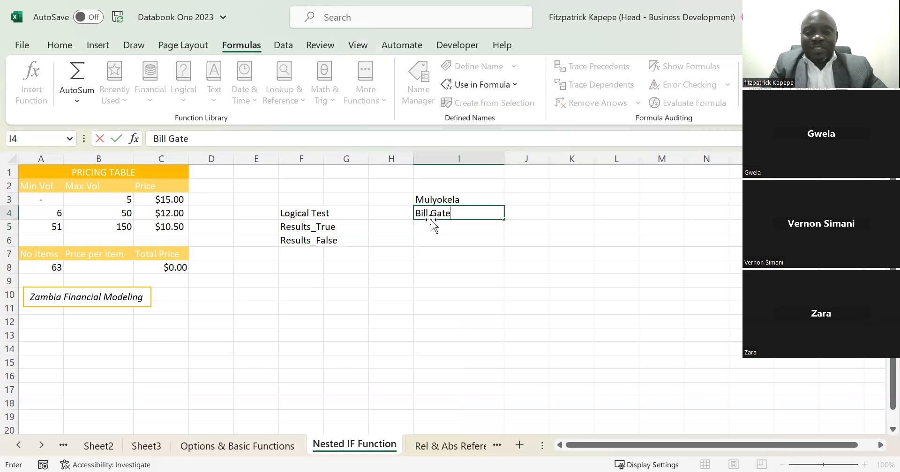
{"action": "key", "text": "Return"}
{"action": "key", "text": "Down"}
{"action": "key", "text": "Down"}
{"action": "key", "text": "Down"}
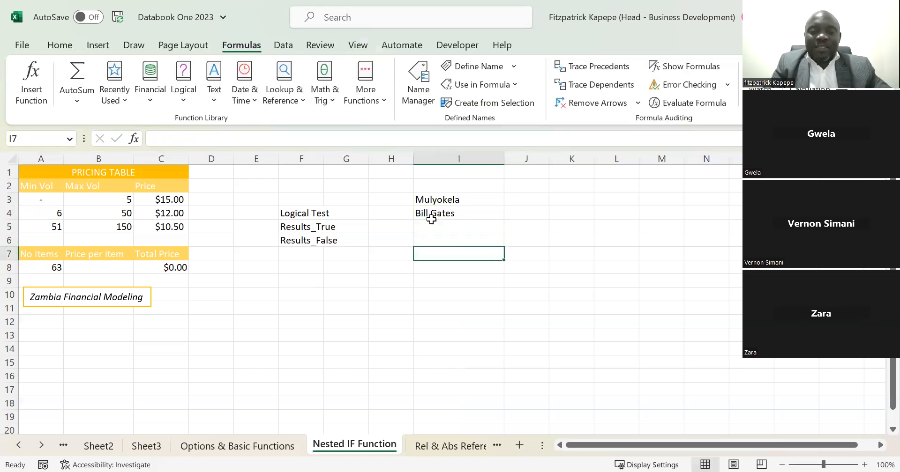
Shade the empty cell I8 with a light grey fill colour.
{"action": "left_click", "coordinate": [60, 44]}
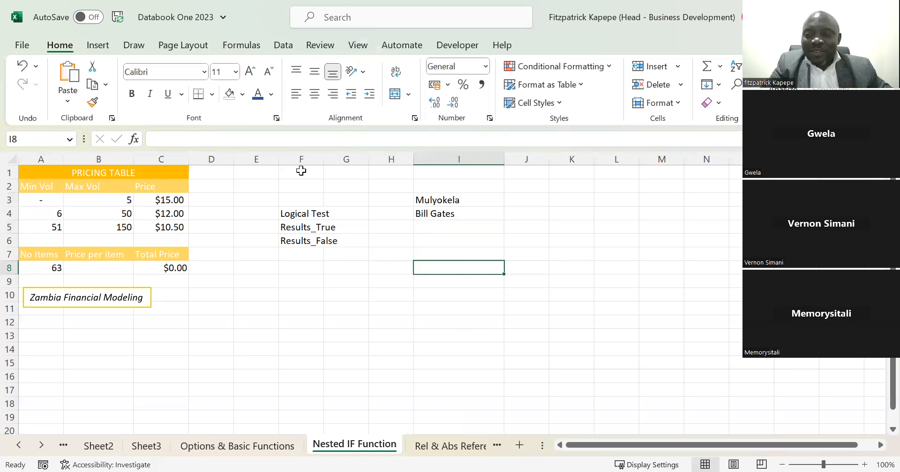
{"action": "left_click", "coordinate": [242, 95]}
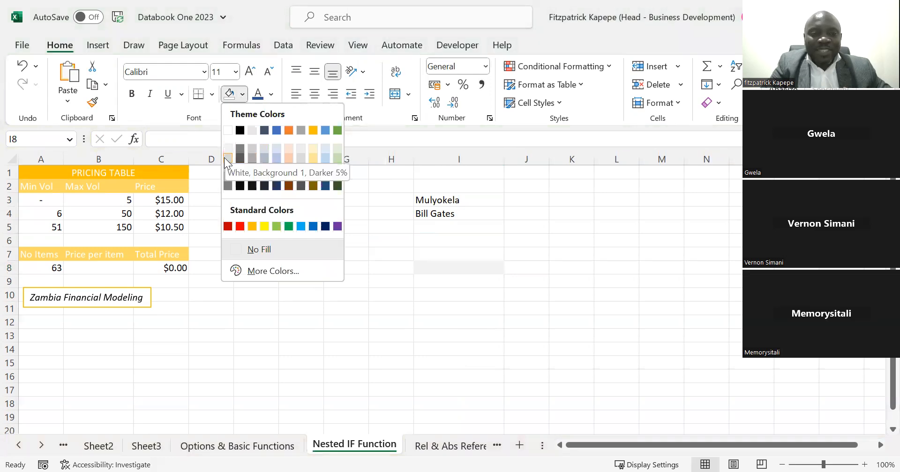
{"action": "left_click", "coordinate": [464, 270]}
{"action": "left_click", "coordinate": [444, 201]}
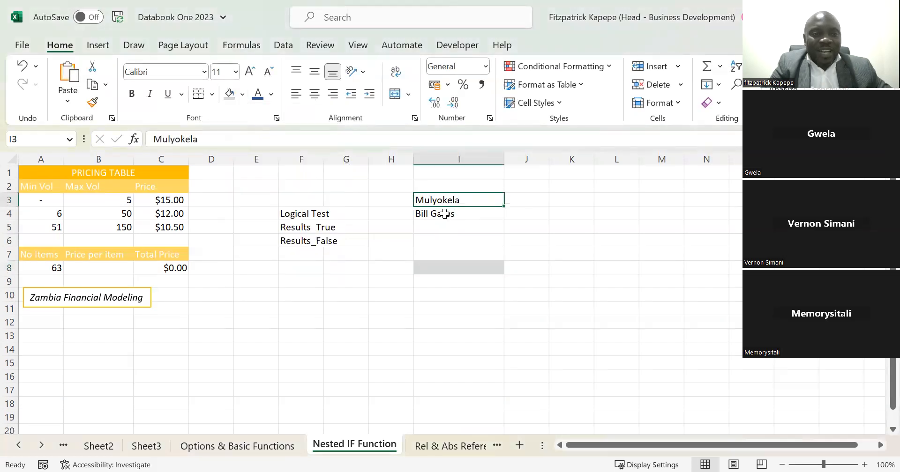
{"action": "left_click", "coordinate": [444, 214]}
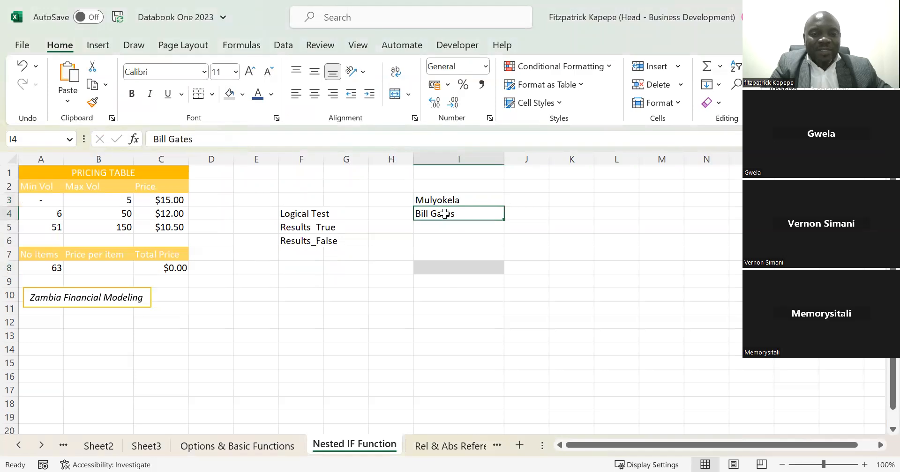
{"action": "left_click", "coordinate": [444, 268]}
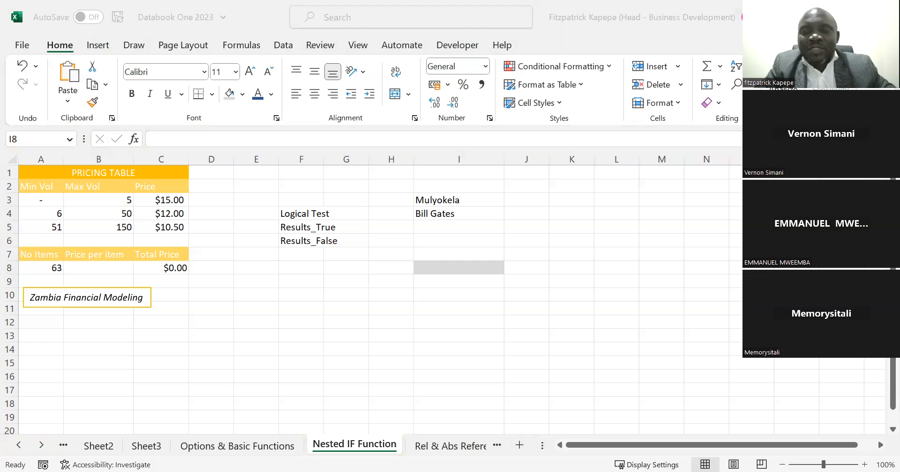
{"action": "left_click", "coordinate": [571, 295]}
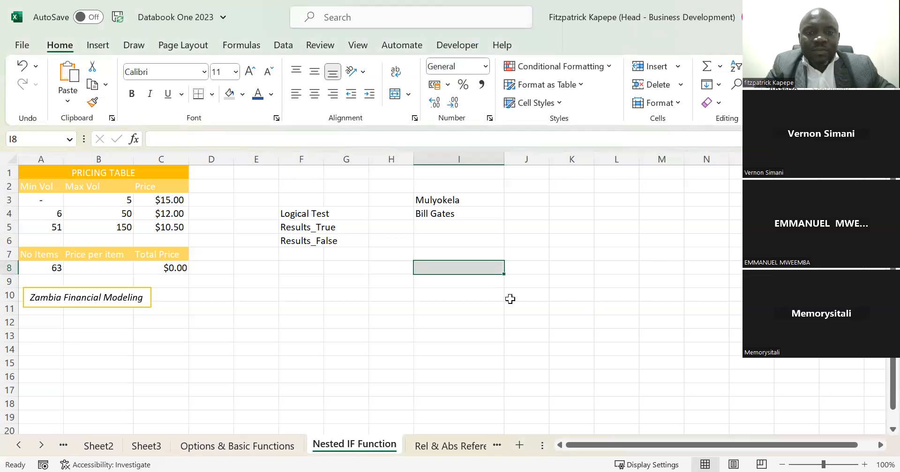
{"action": "left_click", "coordinate": [467, 319]}
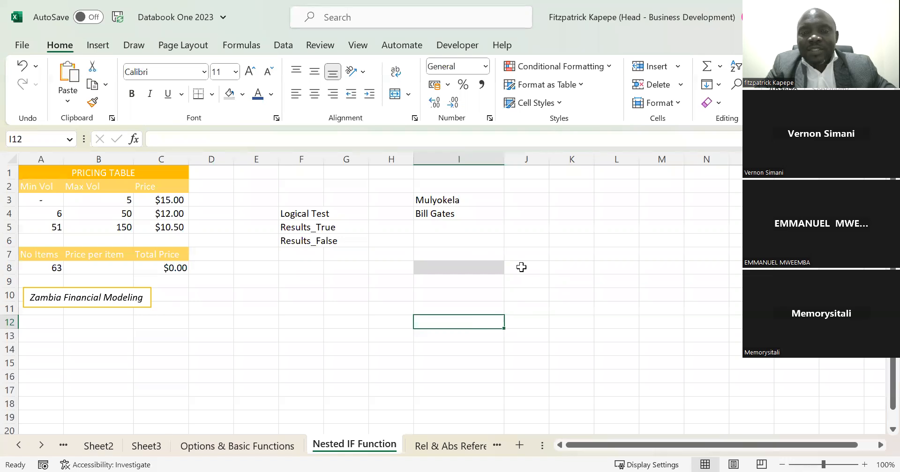
{"action": "left_click", "coordinate": [672, 119]}
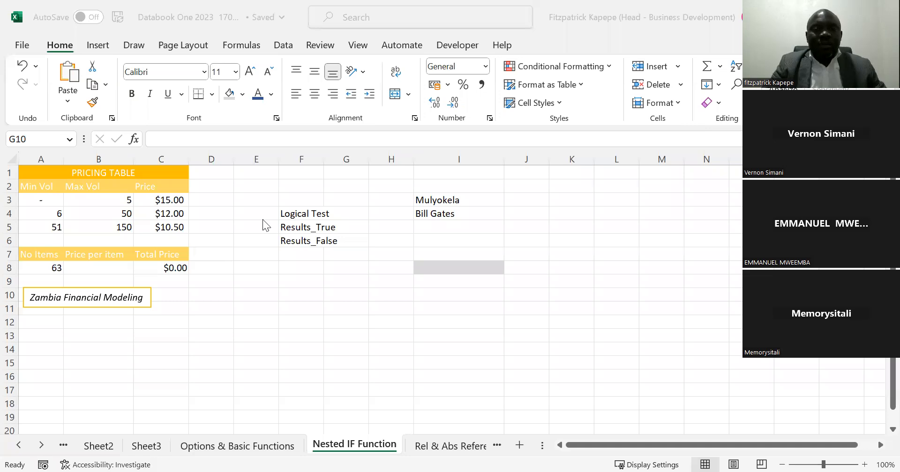
{"action": "left_click", "coordinate": [287, 211]}
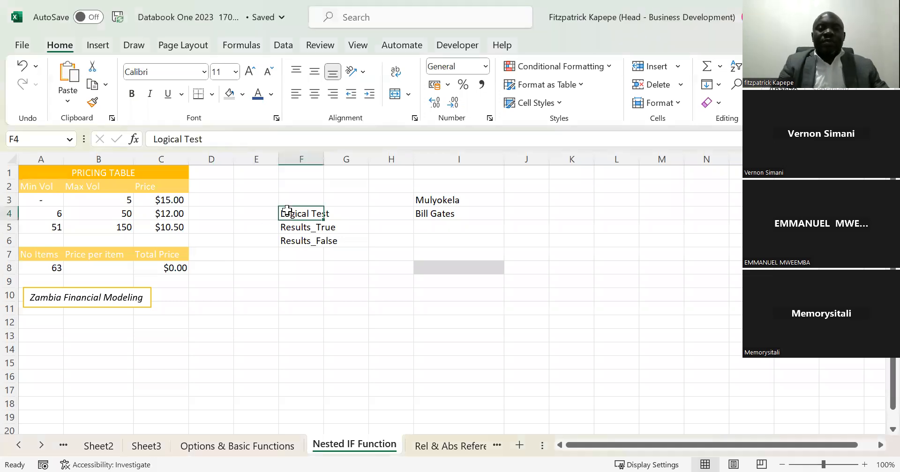
{"action": "key", "text": "Right"}
{"action": "key", "text": "Right"}
{"action": "key", "text": "Right"}
{"action": "key", "text": "Up"}
{"action": "key", "text": "Down"}
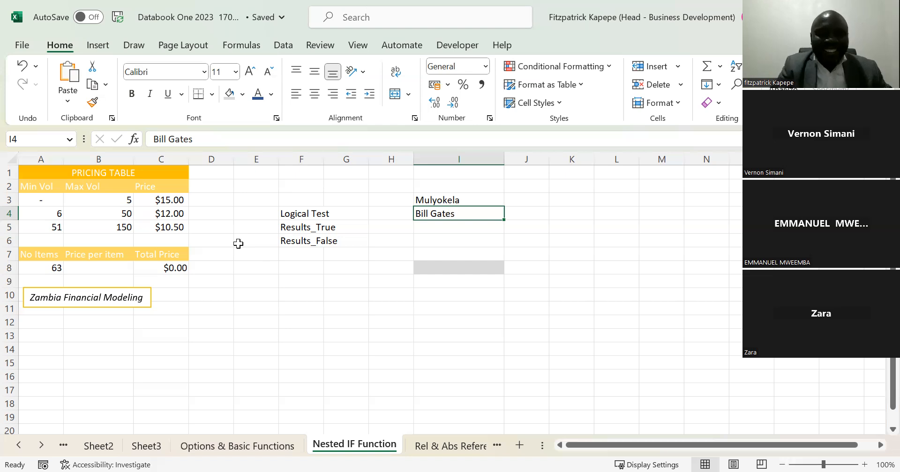
{"action": "left_click", "coordinate": [477, 269]}
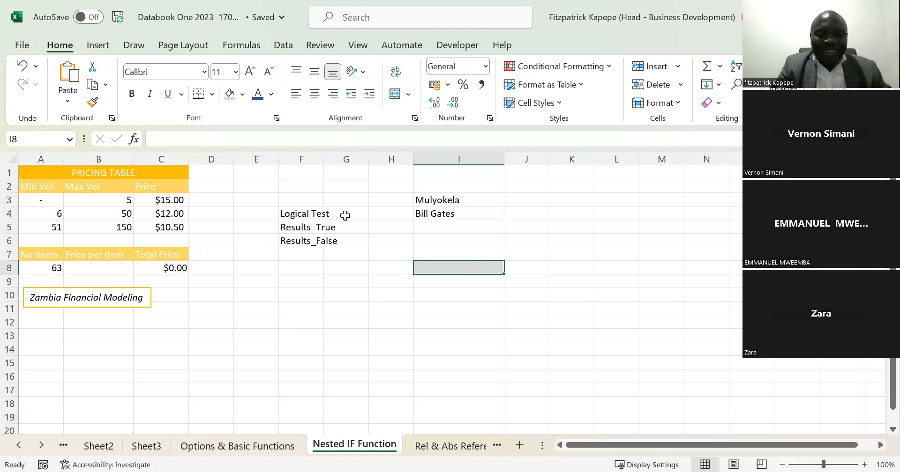
{"action": "left_click", "coordinate": [441, 198]}
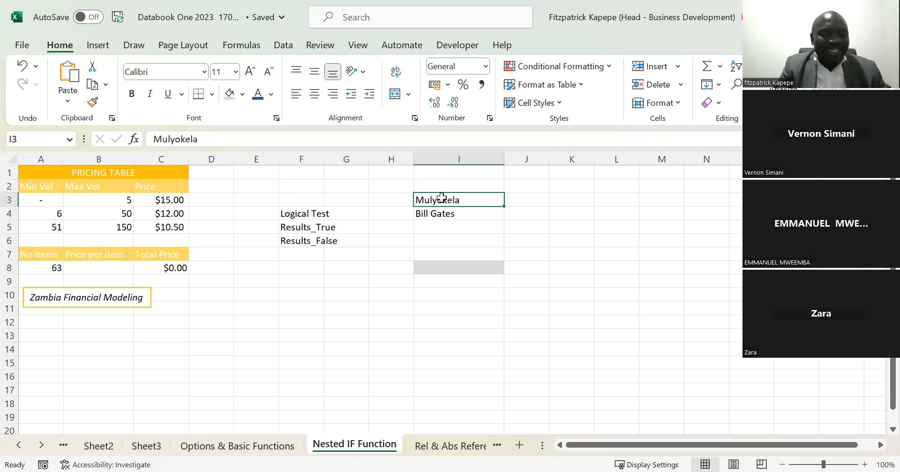
{"action": "key", "text": "Down"}
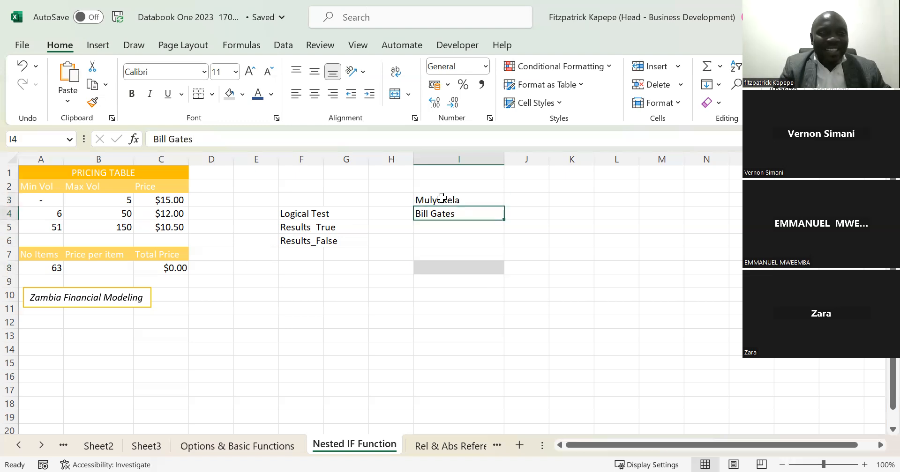
{"action": "key", "text": "Down"}
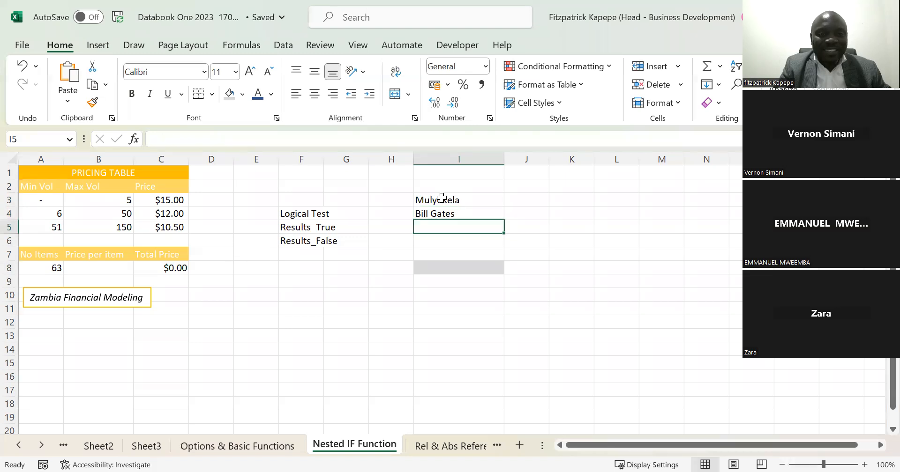
{"action": "key", "text": "Down"}
{"action": "key", "text": "Down"}
{"action": "key", "text": "Down"}
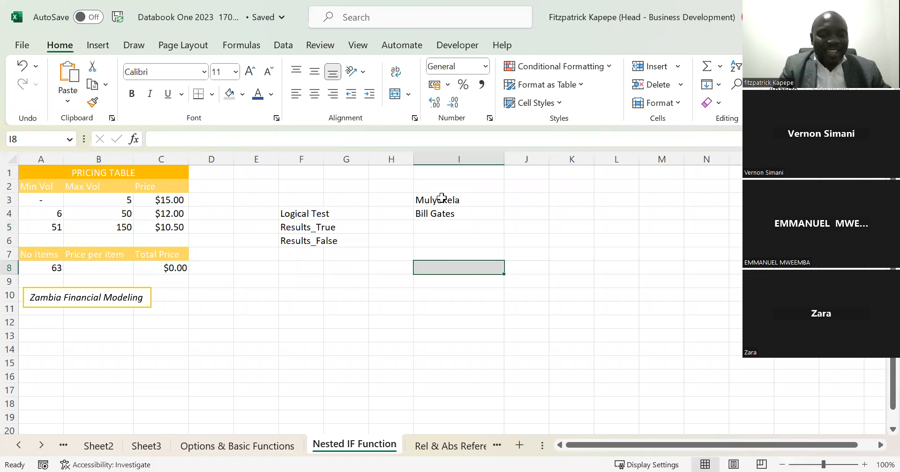
{"action": "key", "text": "Right"}
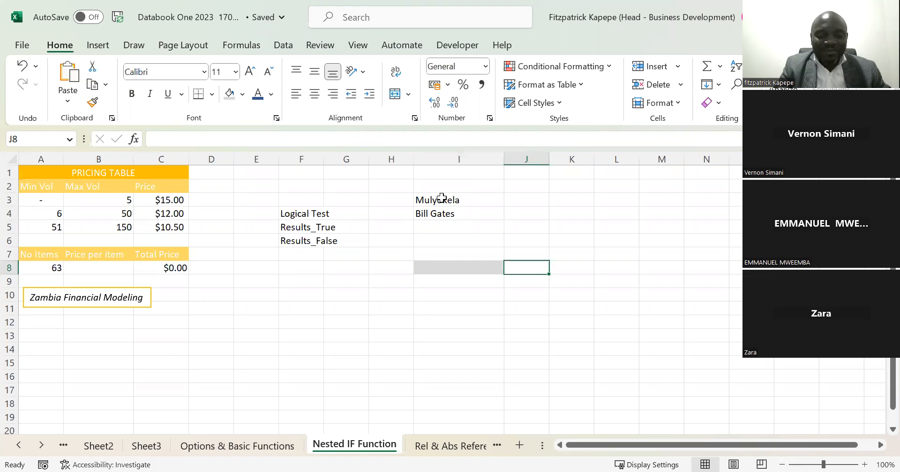
{"action": "key", "text": "Left"}
{"action": "key", "text": "Up"}
{"action": "key", "text": "Down"}
{"action": "key", "text": "Down"}
{"action": "key", "text": "Down"}
{"action": "key", "text": "Up"}
{"action": "key", "text": "Up"}
{"action": "key", "text": "Up"}
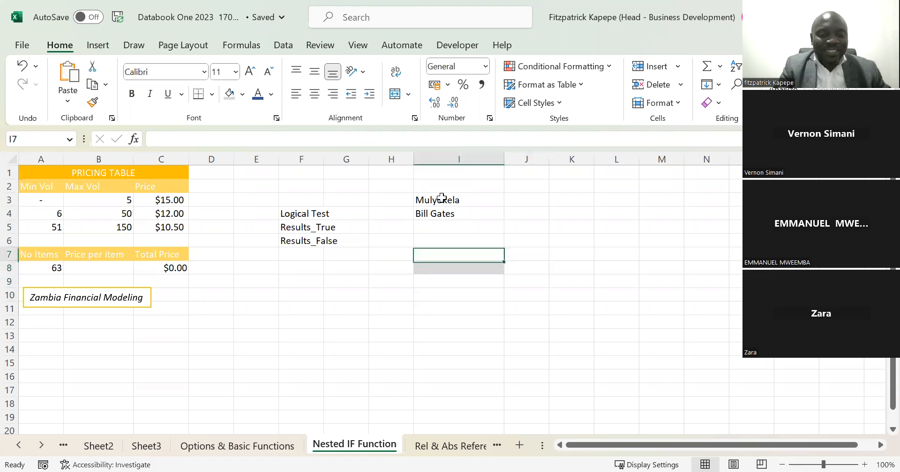
{"action": "key", "text": "Up"}
{"action": "key", "text": "Up"}
{"action": "key", "text": "Up"}
{"action": "key", "text": "Up"}
{"action": "key", "text": "Up"}
{"action": "key", "text": "Down"}
{"action": "key", "text": "Down"}
{"action": "key", "text": "Down"}
{"action": "key", "text": "Down"}
{"action": "key", "text": "Down"}
{"action": "key", "text": "Down"}
{"action": "key", "text": "Down"}
{"action": "key", "text": "Down"}
{"action": "key", "text": "Up"}
{"action": "key", "text": "Up"}
{"action": "key", "text": "Up"}
{"action": "key", "text": "Up"}
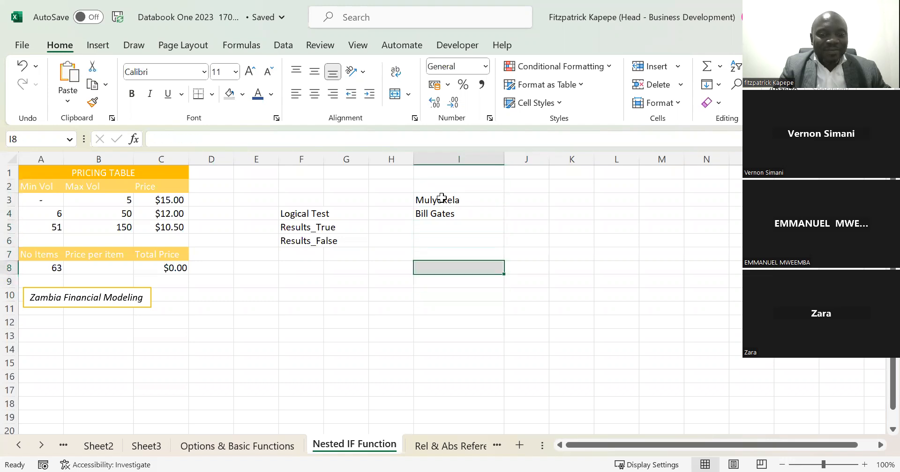
{"action": "key", "text": "Up"}
{"action": "key", "text": "Up"}
{"action": "key", "text": "Up"}
{"action": "key", "text": "Up"}
{"action": "key", "text": "Up"}
{"action": "key", "text": "Down"}
{"action": "key", "text": "Up"}
{"action": "key", "text": "Down"}
{"action": "key", "text": "Down"}
{"action": "key", "text": "Down"}
{"action": "key", "text": "Down"}
{"action": "key", "text": "Down"}
{"action": "key", "text": "Down"}
{"action": "key", "text": "Down"}
{"action": "key", "text": "Down"}
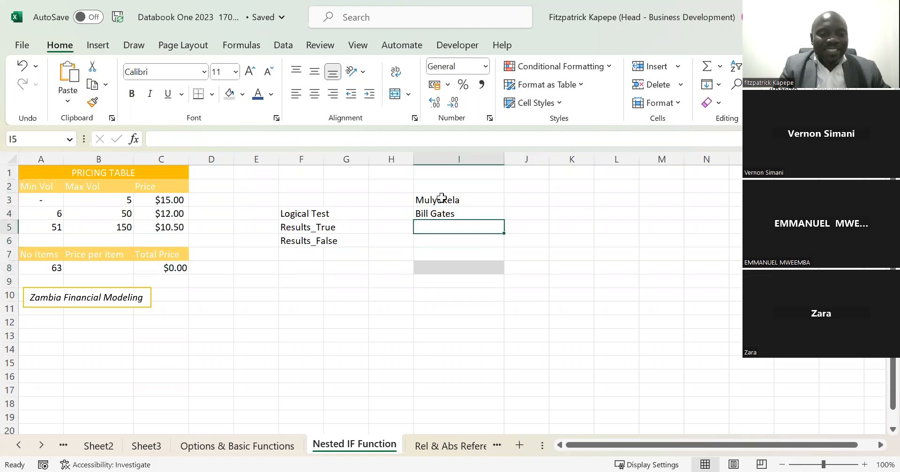
{"action": "key", "text": "Up"}
{"action": "key", "text": "Up"}
{"action": "key", "text": "Up"}
{"action": "key", "text": "Up"}
{"action": "key", "text": "Up"}
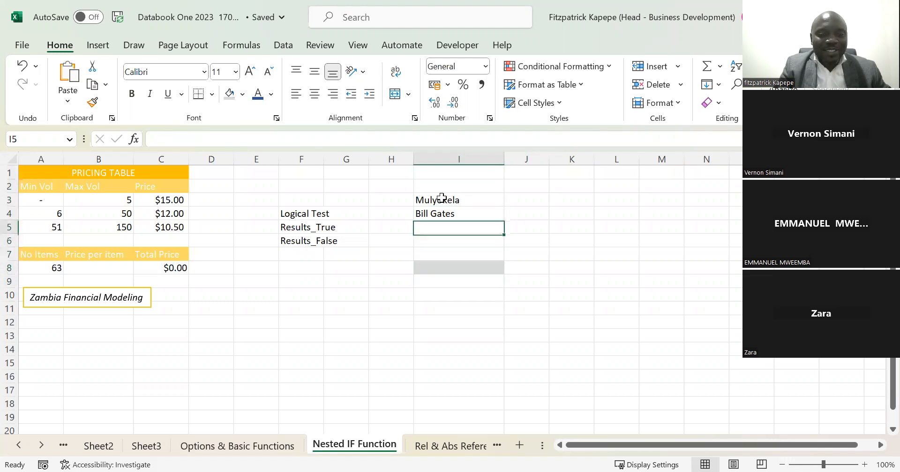
{"action": "key", "text": "Down"}
{"action": "key", "text": "Up"}
{"action": "key", "text": "Up"}
{"action": "key", "text": "Up"}
{"action": "key", "text": "Up"}
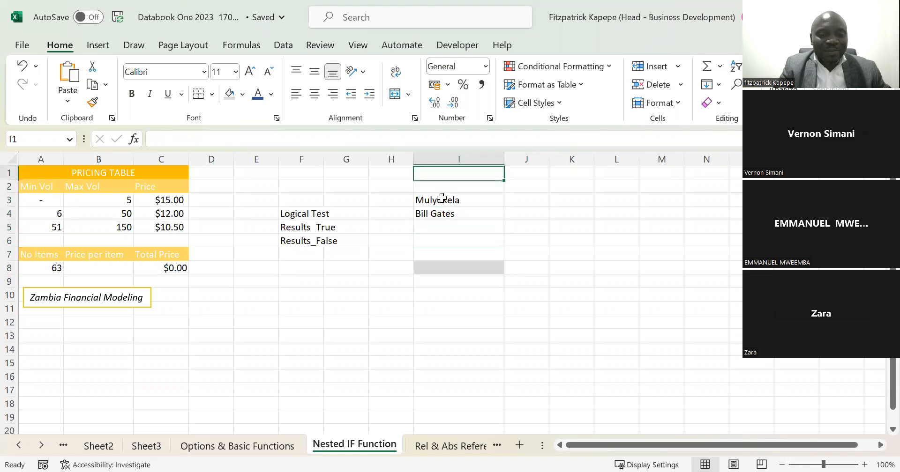
{"action": "key", "text": "Down"}
{"action": "key", "text": "Down"}
{"action": "key", "text": "Down"}
{"action": "key", "text": "Down"}
{"action": "key", "text": "Down"}
{"action": "key", "text": "Down"}
{"action": "key", "text": "Down"}
{"action": "key", "text": "Down"}
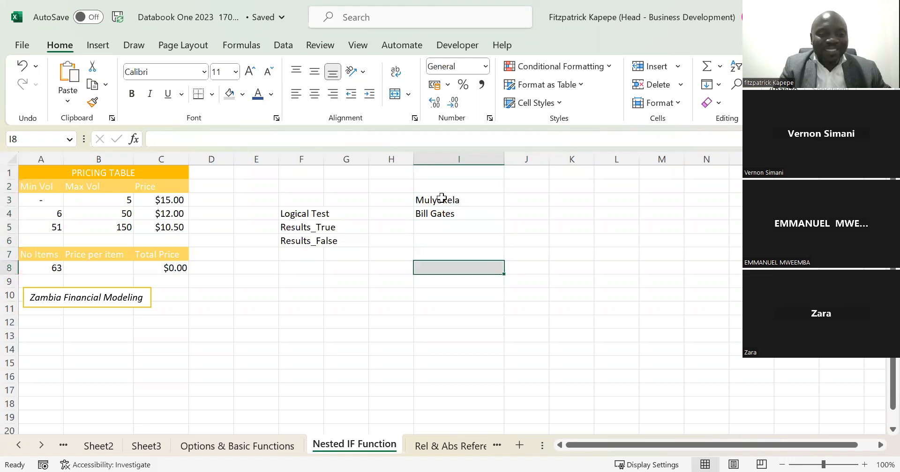
{"action": "key", "text": "Down"}
{"action": "key", "text": "Up"}
{"action": "key", "text": "Up"}
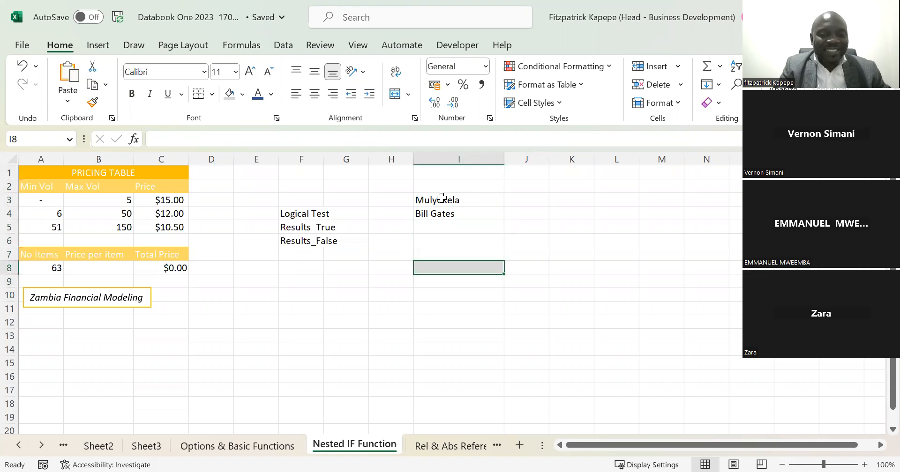
{"action": "key", "text": "Up"}
{"action": "key", "text": "Up"}
{"action": "key", "text": "Up"}
{"action": "key", "text": "Up"}
{"action": "key", "text": "Up"}
{"action": "key", "text": "Up"}
{"action": "key", "text": "Up"}
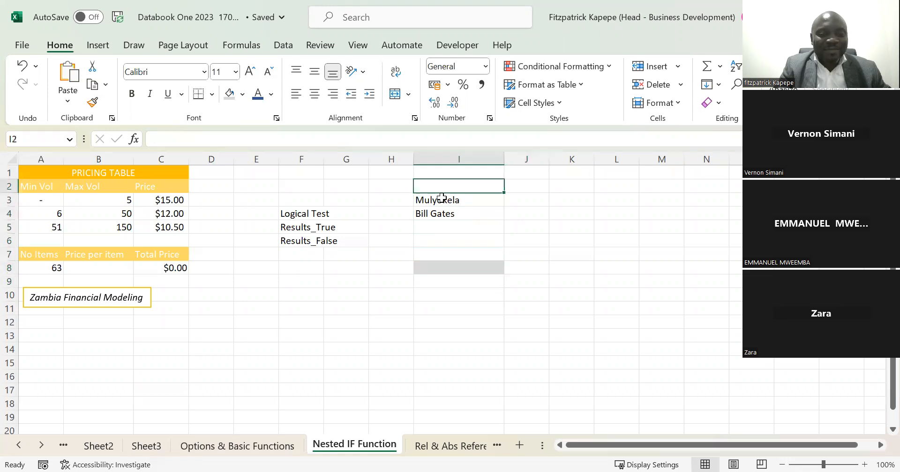
{"action": "key", "text": "Down"}
{"action": "key", "text": "Down"}
{"action": "key", "text": "Down"}
{"action": "key", "text": "Down"}
{"action": "key", "text": "Down"}
{"action": "key", "text": "Down"}
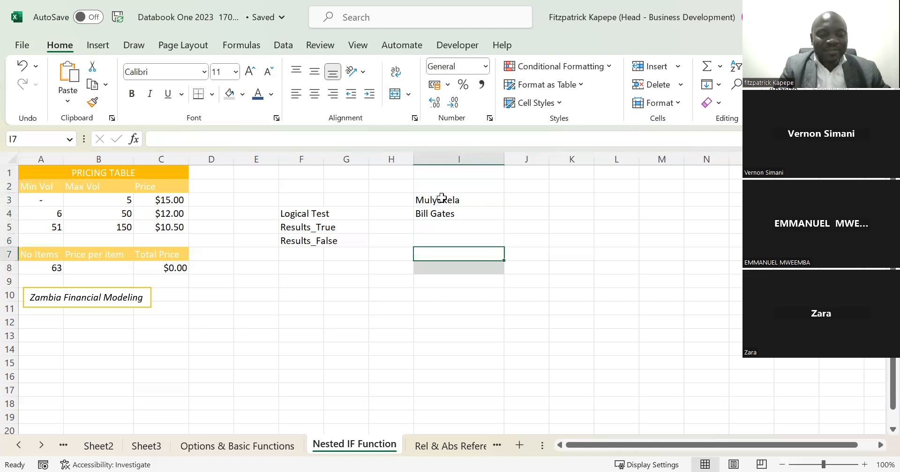
{"action": "key", "text": "Down"}
{"action": "key", "text": "Down"}
{"action": "key", "text": "Down"}
{"action": "key", "text": "Up"}
{"action": "key", "text": "Up"}
{"action": "key", "text": "Up"}
{"action": "key", "text": "Up"}
{"action": "key", "text": "Up"}
{"action": "key", "text": "Up"}
{"action": "key", "text": "Up"}
{"action": "key", "text": "Down"}
{"action": "key", "text": "Down"}
{"action": "key", "text": "Down"}
{"action": "key", "text": "Down"}
{"action": "key", "text": "Down"}
{"action": "key", "text": "Down"}
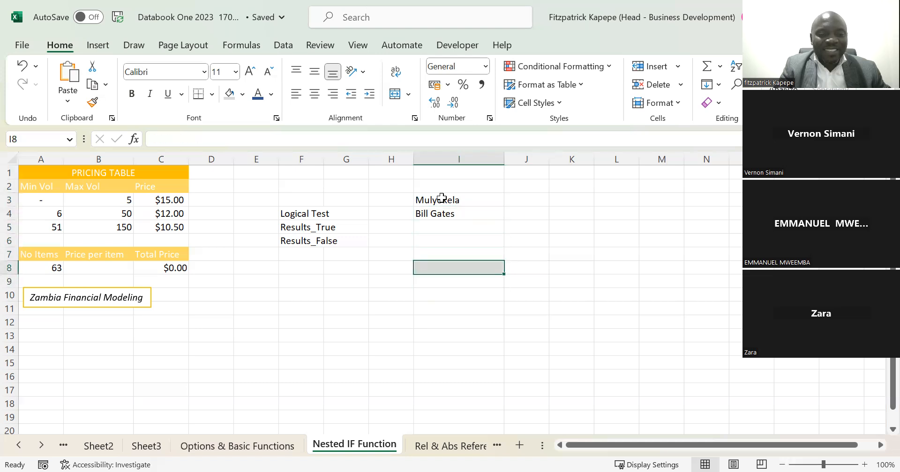
{"action": "key", "text": "Up"}
{"action": "key", "text": "Up"}
{"action": "key", "text": "Down"}
{"action": "key", "text": "Down"}
{"action": "key", "text": "Up"}
{"action": "key", "text": "Up"}
{"action": "key", "text": "Up"}
{"action": "key", "text": "Up"}
{"action": "key", "text": "Up"}
{"action": "key", "text": "Up"}
{"action": "key", "text": "Up"}
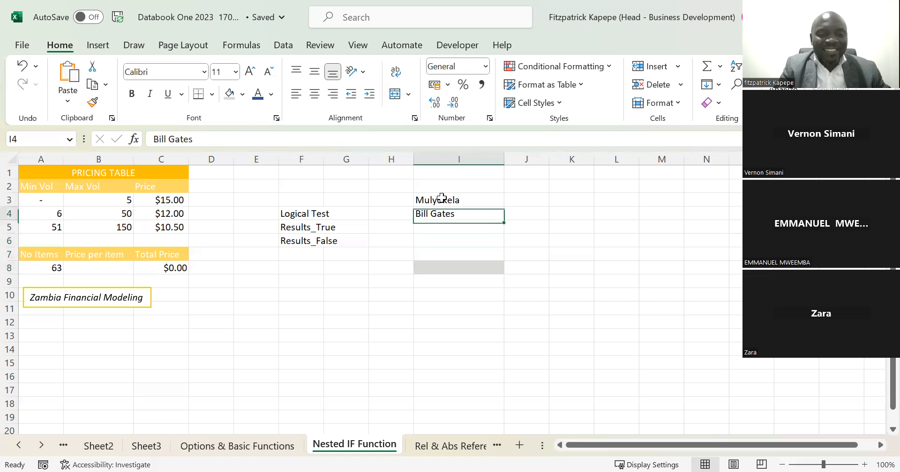
{"action": "key", "text": "Down"}
{"action": "key", "text": "Down"}
{"action": "key", "text": "Down"}
{"action": "key", "text": "Down"}
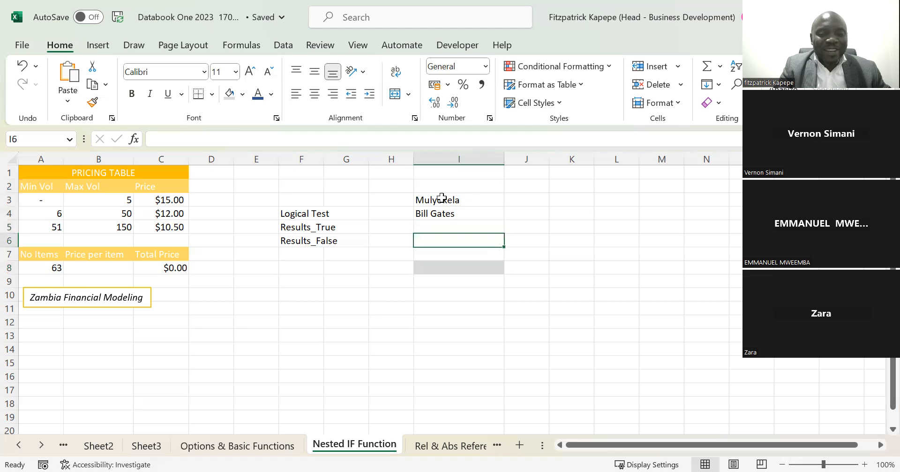
{"action": "key", "text": "Up"}
{"action": "key", "text": "Up"}
{"action": "key", "text": "Up"}
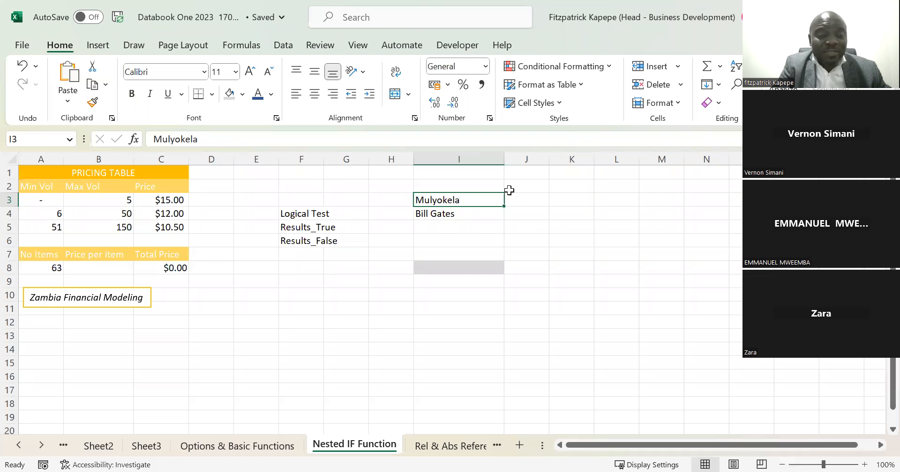
{"action": "key", "text": "Down"}
{"action": "key", "text": "Down"}
{"action": "key", "text": "Down"}
{"action": "key", "text": "Down"}
{"action": "key", "text": "Up"}
{"action": "key", "text": "Up"}
{"action": "key", "text": "Up"}
{"action": "key", "text": "Up"}
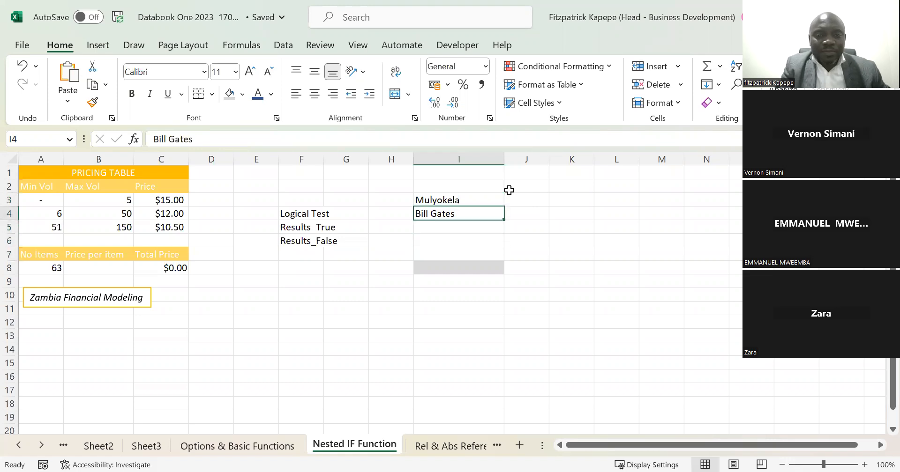
{"action": "key", "text": "Up"}
{"action": "key", "text": "Down"}
{"action": "key", "text": "Down"}
{"action": "key", "text": "Down"}
{"action": "key", "text": "Down"}
{"action": "key", "text": "Up"}
{"action": "key", "text": "Up"}
{"action": "key", "text": "Down"}
{"action": "key", "text": "Down"}
{"action": "key", "text": "Down"}
{"action": "key", "text": "Down"}
{"action": "key", "text": "Down"}
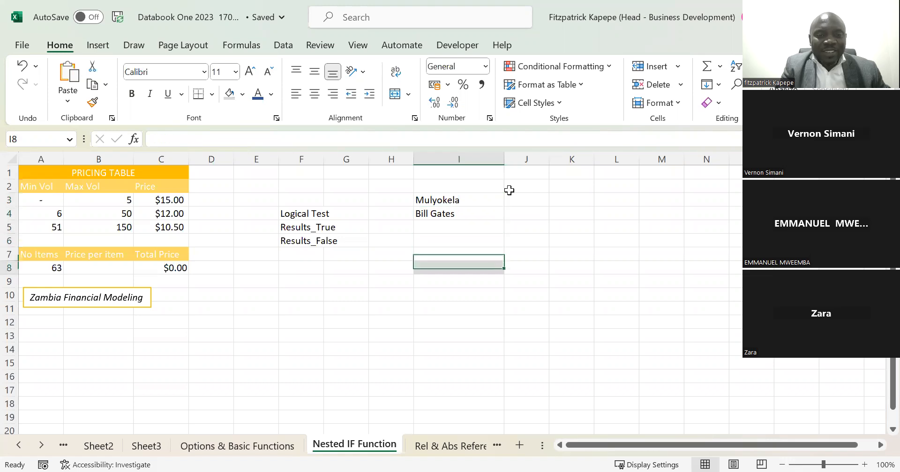
{"action": "key", "text": "Up"}
{"action": "key", "text": "Up"}
{"action": "key", "text": "Up"}
{"action": "key", "text": "Down"}
{"action": "key", "text": "Down"}
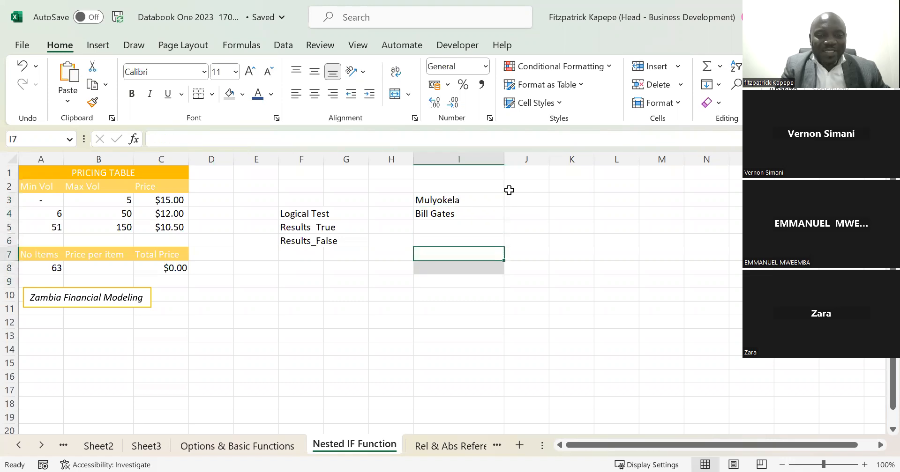
{"action": "key", "text": "Down"}
{"action": "key", "text": "Down"}
{"action": "key", "text": "Down"}
{"action": "key", "text": "Up"}
{"action": "key", "text": "Up"}
{"action": "key", "text": "Up"}
{"action": "key", "text": "Up"}
{"action": "key", "text": "Down"}
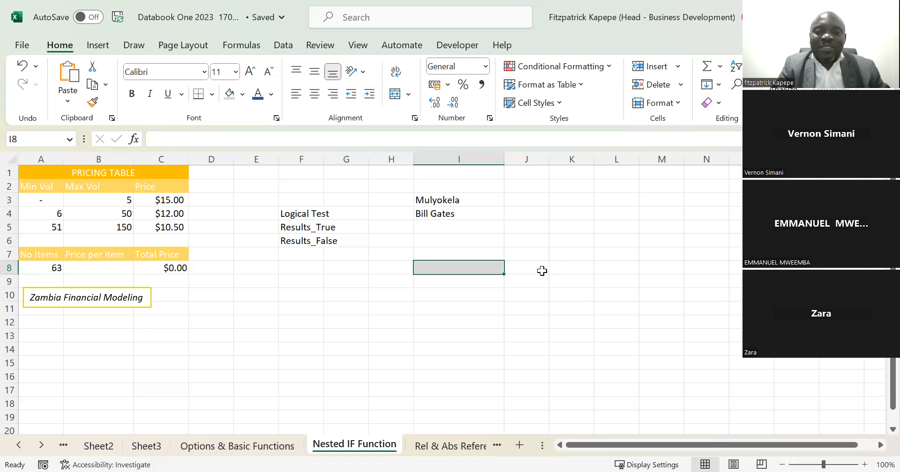
Enter the shortcut note "Alt A v v" in cell K8, in the same row as the grey cell I8.
{"action": "left_click", "coordinate": [567, 269]}
{"action": "type", "text": "A"}
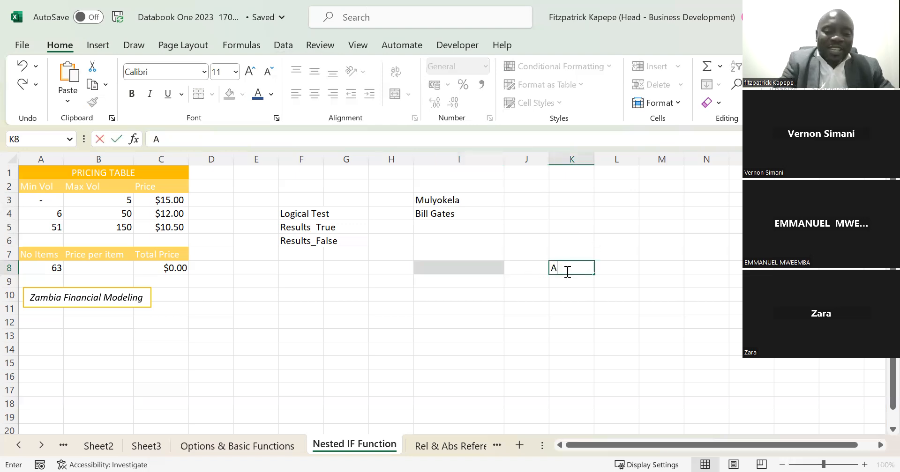
{"action": "type", "text": "lt"}
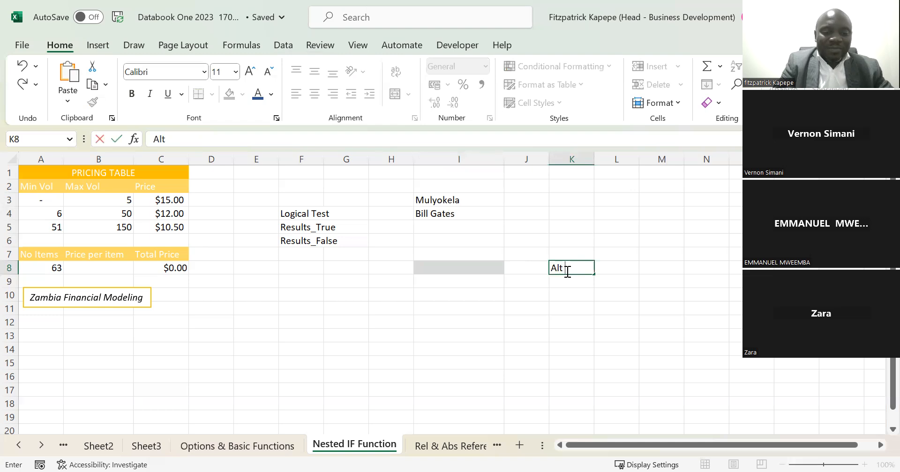
{"action": "type", "text": " A"}
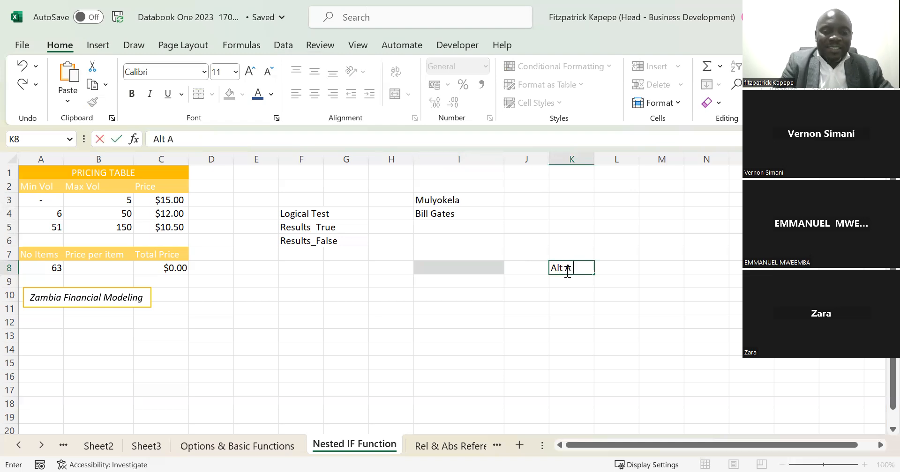
{"action": "type", "text": " v v"}
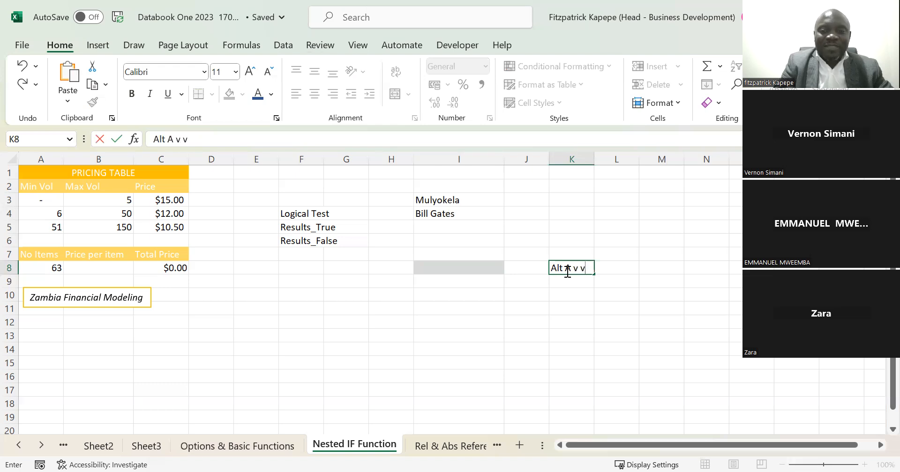
Examine the value types that Data Validation can allow for the grey cell I8, and close the dialog without changes.
{"action": "left_click", "coordinate": [457, 270]}
{"action": "key", "text": "alt+a"}
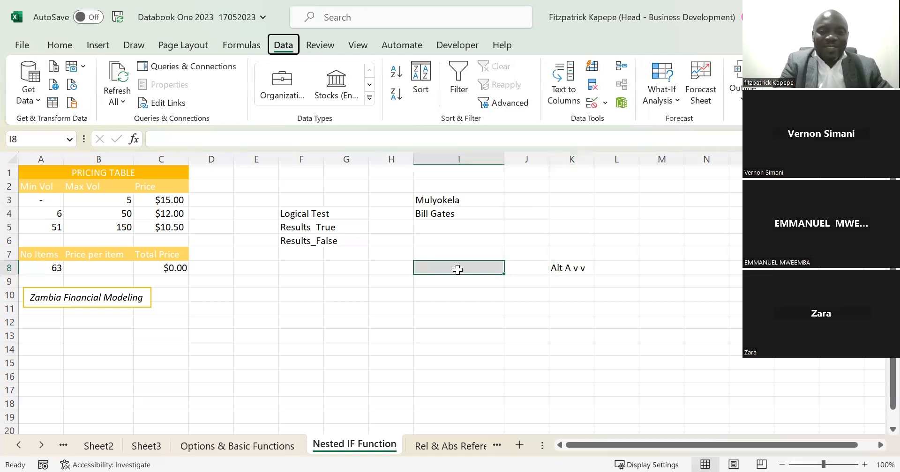
{"action": "key", "text": "v"}
{"action": "key", "text": "v"}
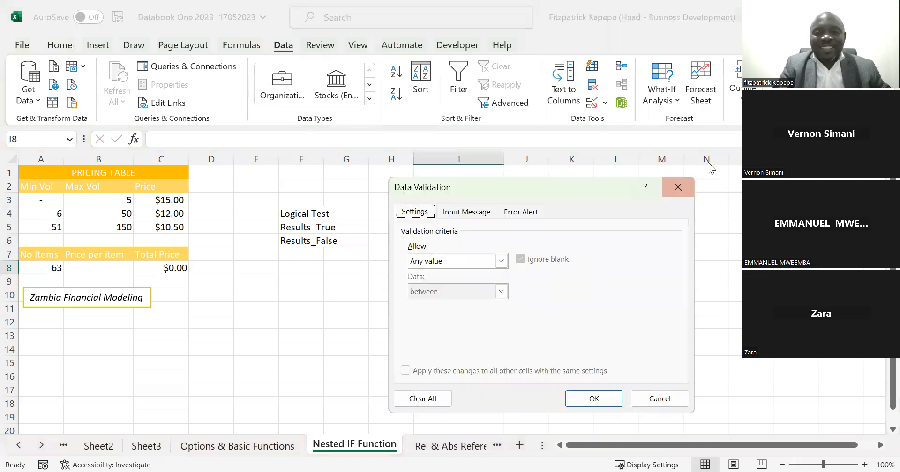
{"action": "left_click", "coordinate": [684, 188]}
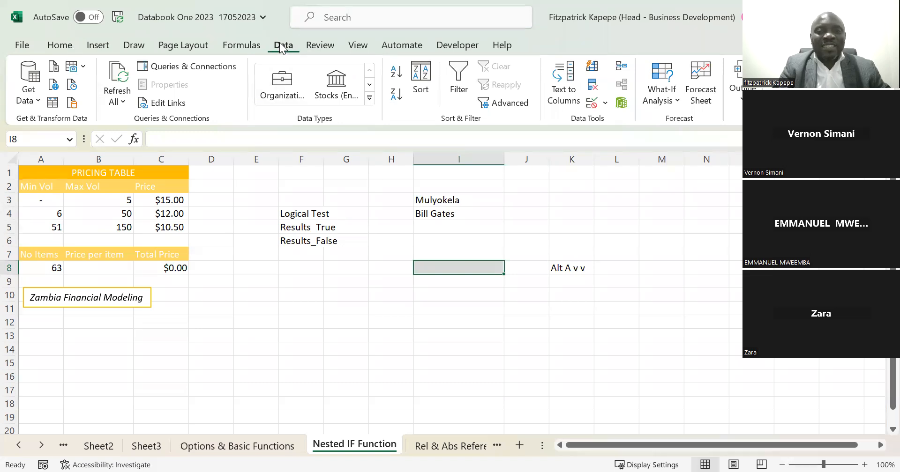
{"action": "left_click", "coordinate": [591, 106]}
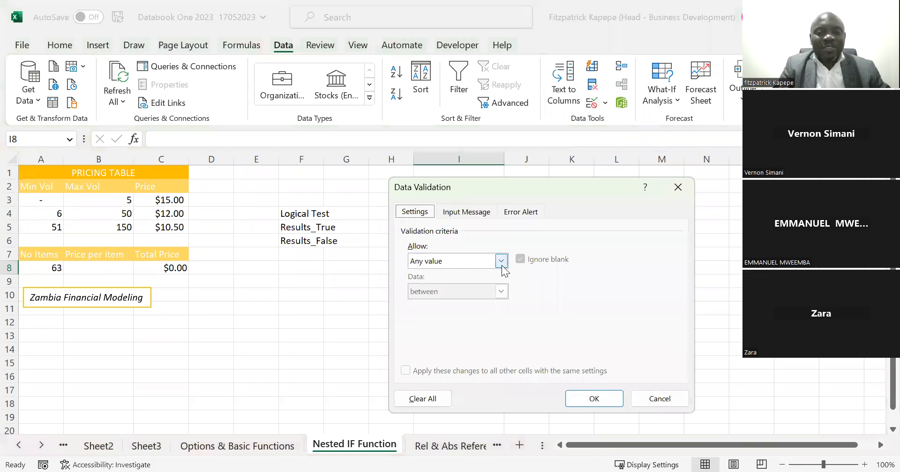
{"action": "left_click", "coordinate": [501, 262]}
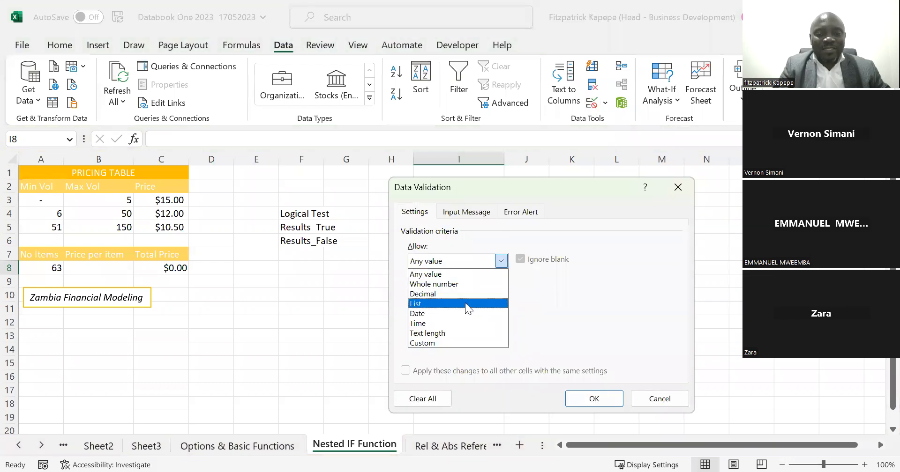
{"action": "left_click", "coordinate": [680, 187]}
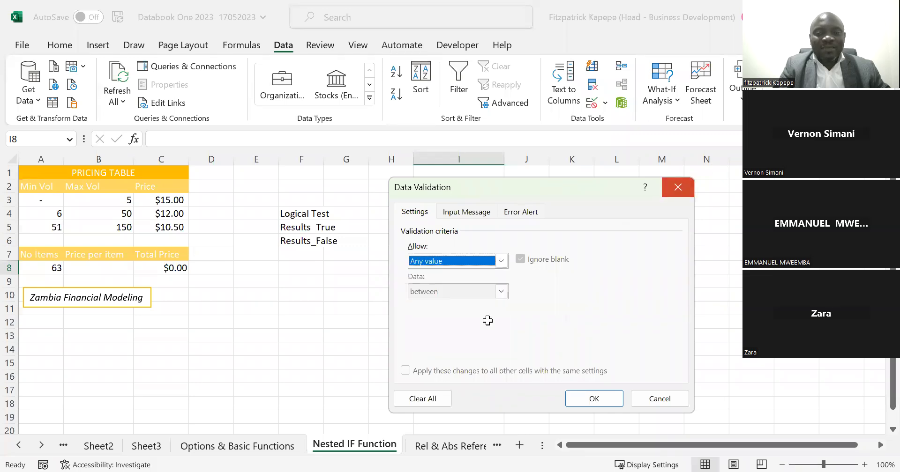
{"action": "key", "text": "Escape"}
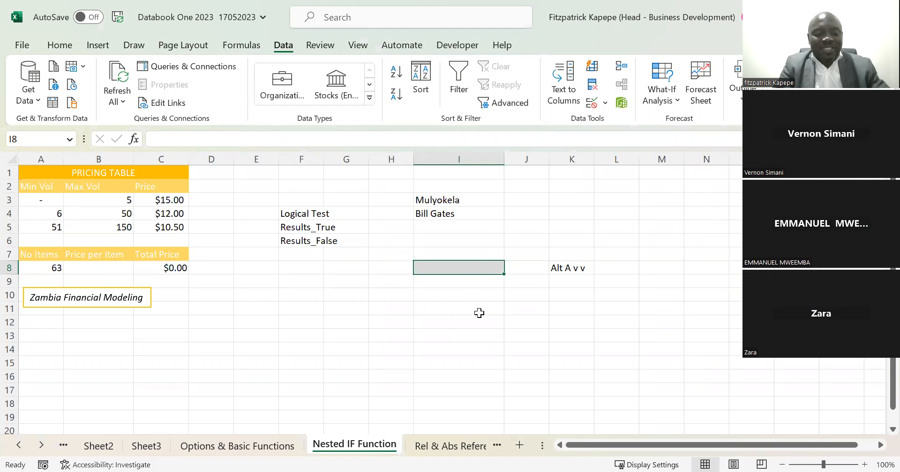
Open Data Validation again for the grey cell I8, browse the Allow options, and close it without applying anything.
{"action": "key", "text": "alt"}
{"action": "key", "text": "a"}
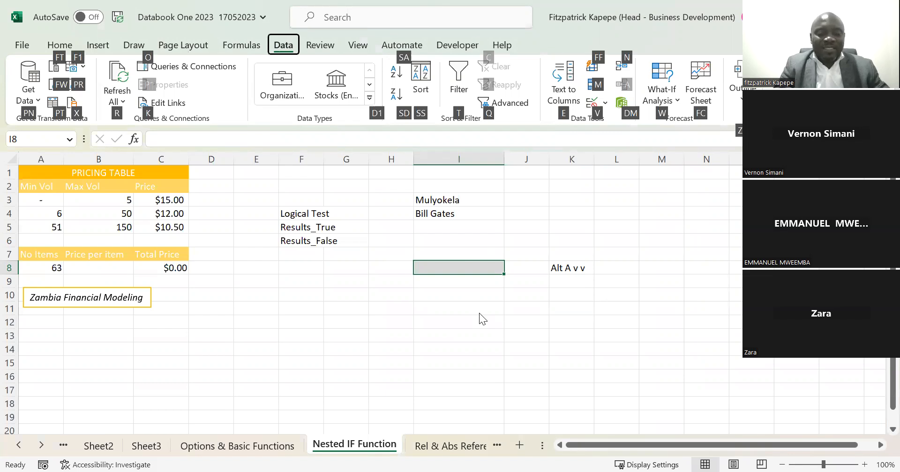
{"action": "key", "text": "v"}
{"action": "key", "text": "v"}
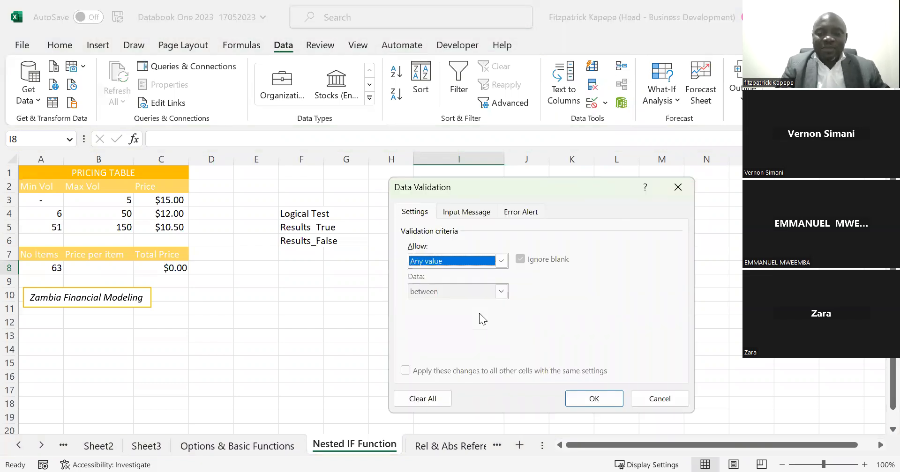
{"action": "key", "text": "alt+Down"}
{"action": "key", "text": "Down"}
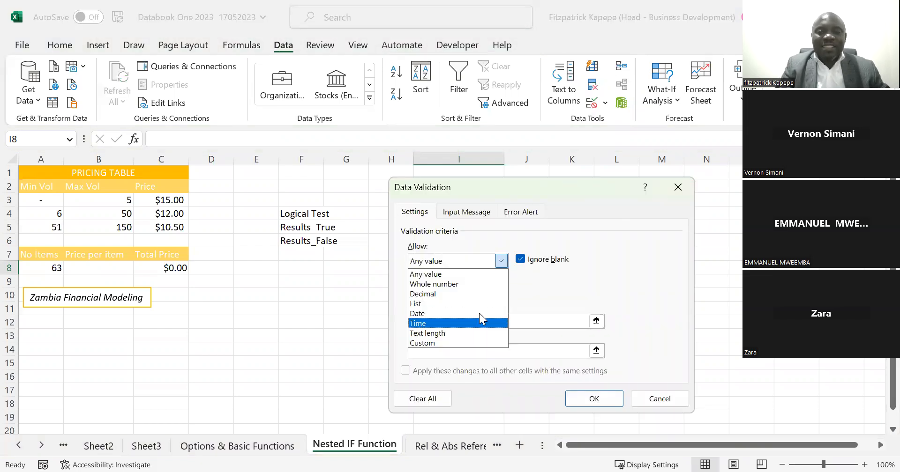
{"action": "key", "text": "Up"}
{"action": "key", "text": "Up"}
{"action": "key", "text": "Up"}
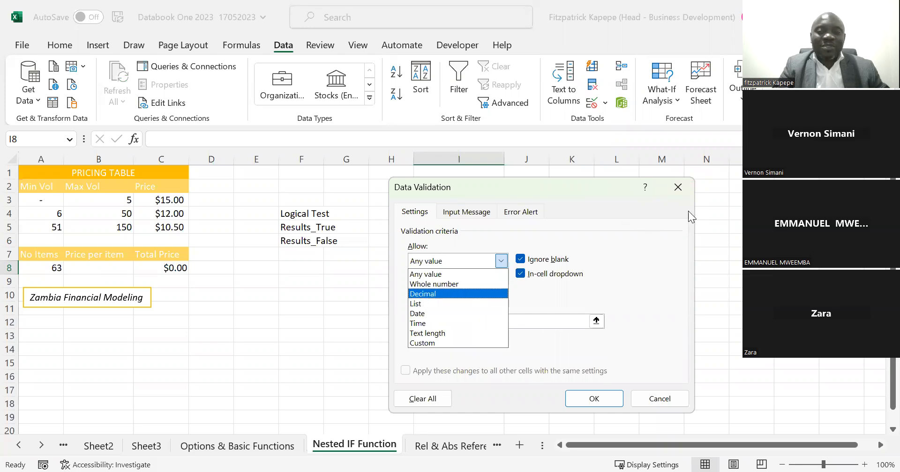
{"action": "key", "text": "Escape"}
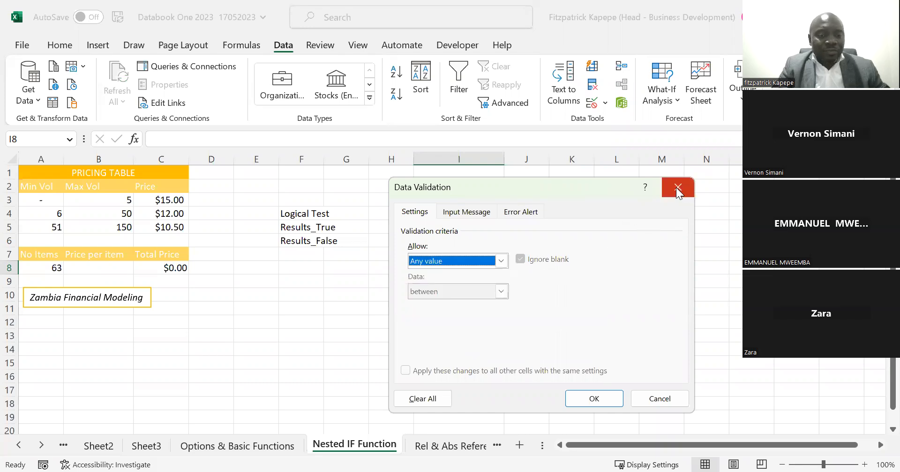
{"action": "left_click", "coordinate": [676, 187]}
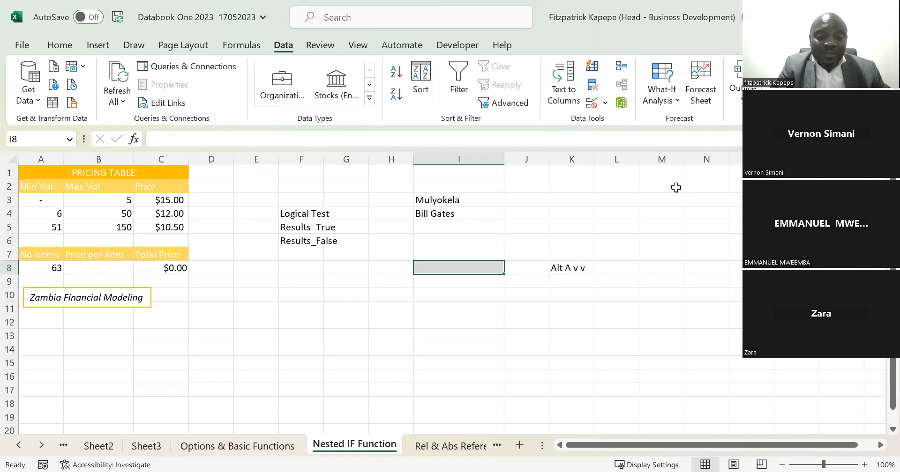
Enter the heading "Short Cut" in cell K7, directly above the shortcut note.
{"action": "left_click", "coordinate": [569, 252]}
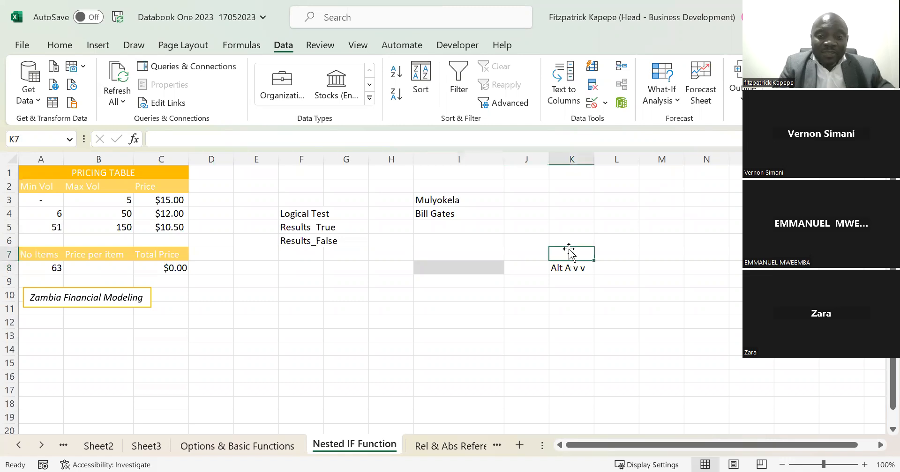
{"action": "type", "text": "D"}
{"action": "key", "text": "BackSpace"}
{"action": "type", "text": "S"}
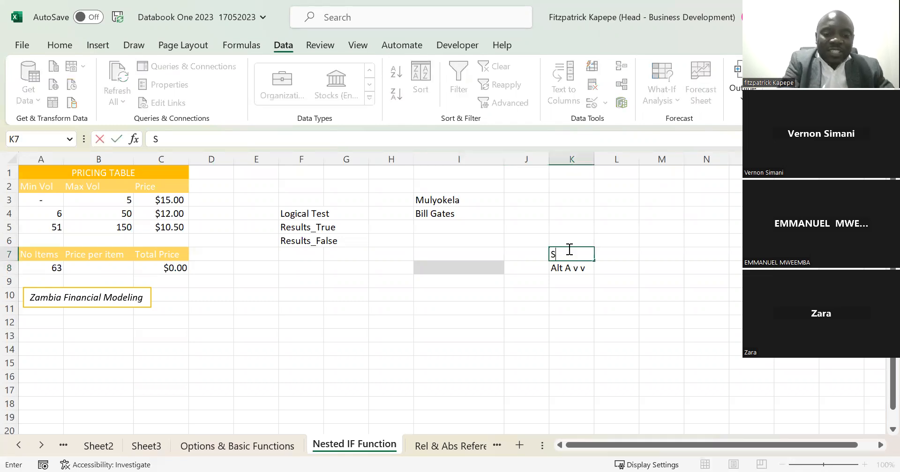
{"action": "type", "text": "hort Cut"}
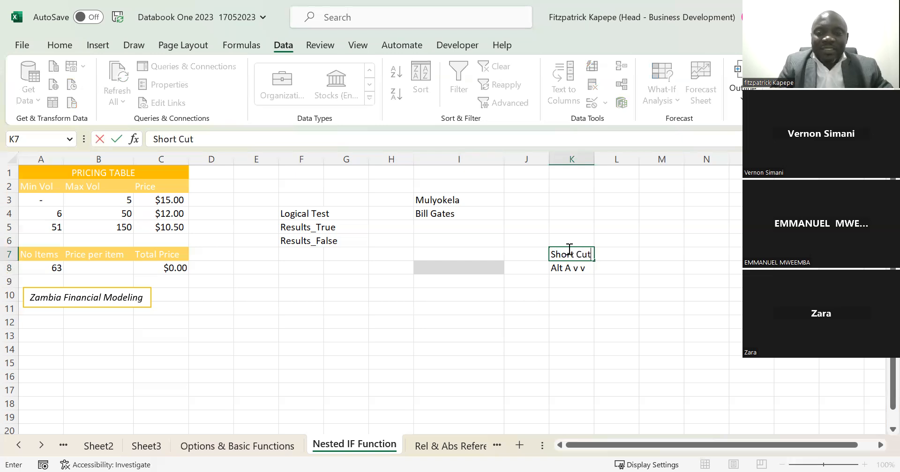
{"action": "left_click", "coordinate": [455, 267]}
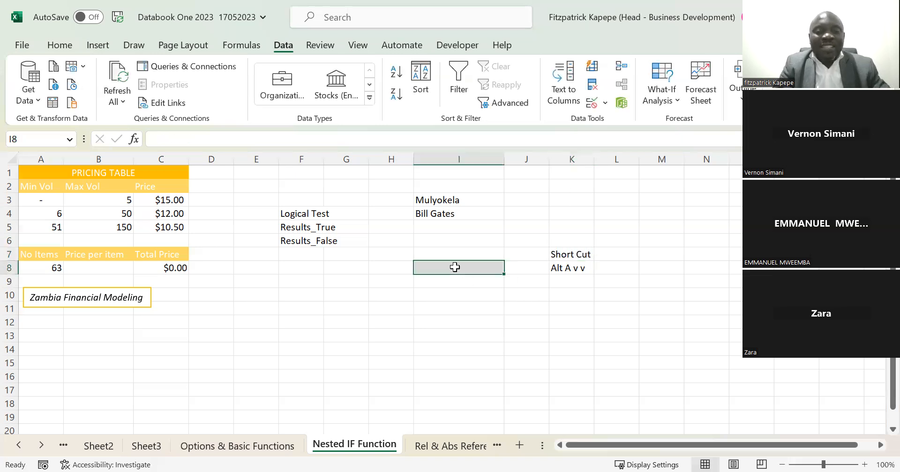
Locate the List type among the Data Validation criteria for cell I8, and leave the dialog without applying it.
{"action": "key", "text": "alt"}
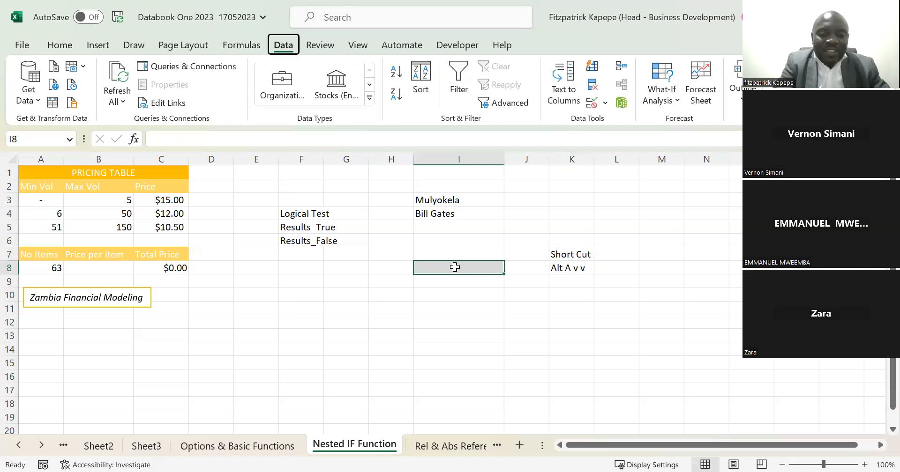
{"action": "key", "text": "a"}
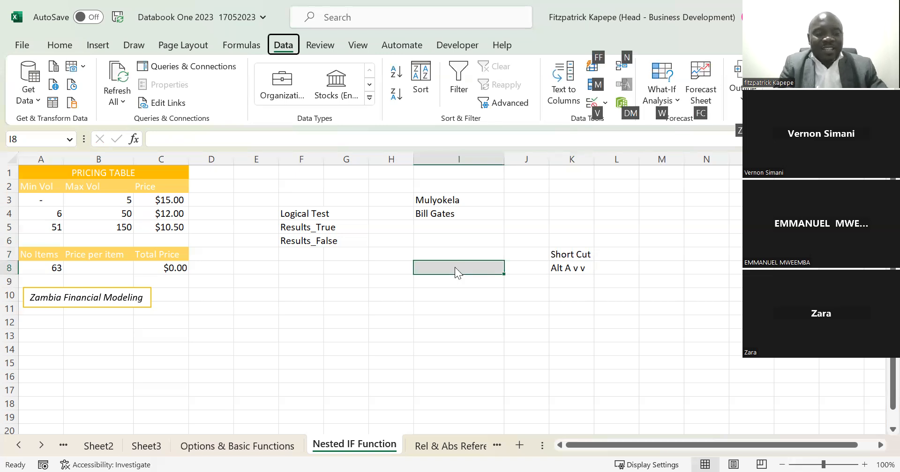
{"action": "key", "text": "v"}
{"action": "key", "text": "v"}
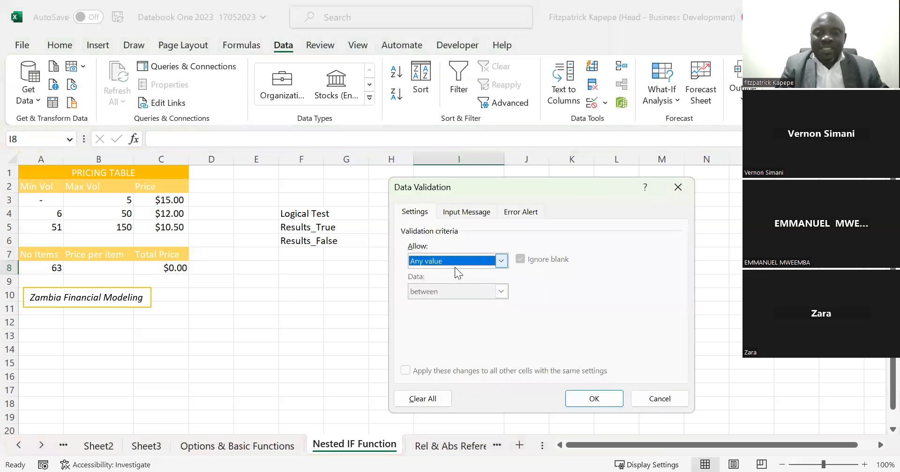
{"action": "key", "text": "alt+Down"}
{"action": "key", "text": "Down"}
{"action": "key", "text": "Down"}
{"action": "key", "text": "Down"}
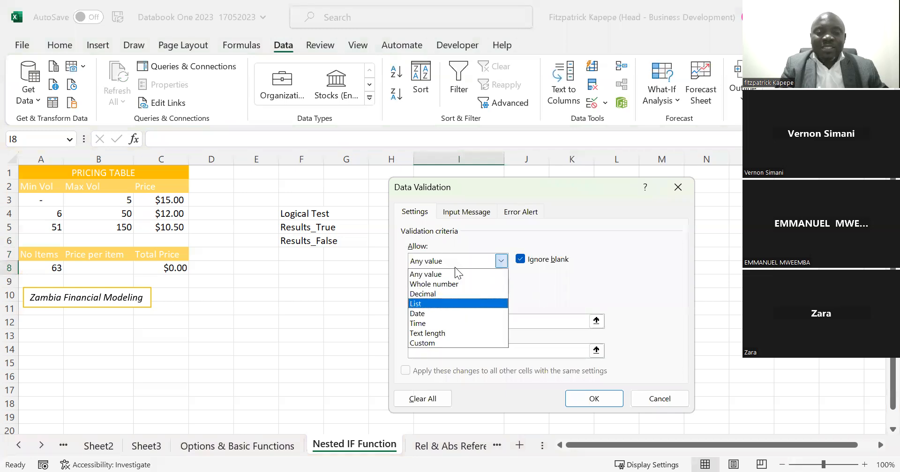
{"action": "key", "text": "Up"}
{"action": "key", "text": "Up"}
{"action": "key", "text": "Up"}
{"action": "key", "text": "Down"}
{"action": "key", "text": "Down"}
{"action": "key", "text": "Down"}
{"action": "key", "text": "Down"}
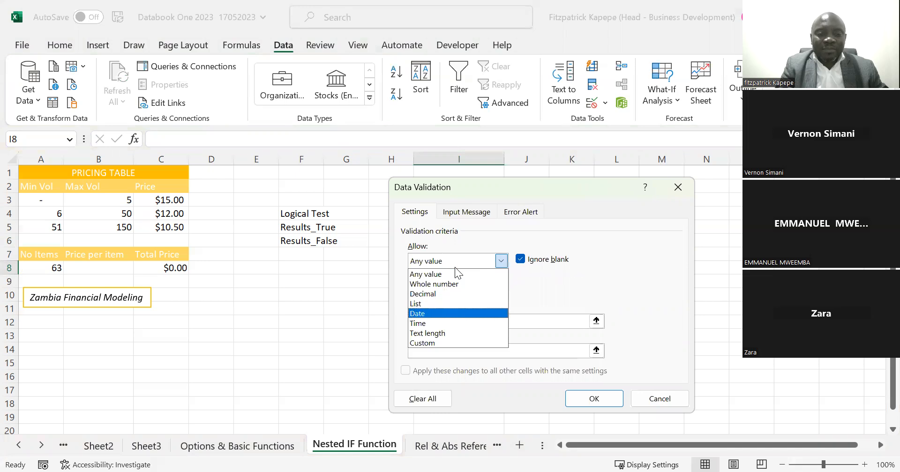
{"action": "key", "text": "Up"}
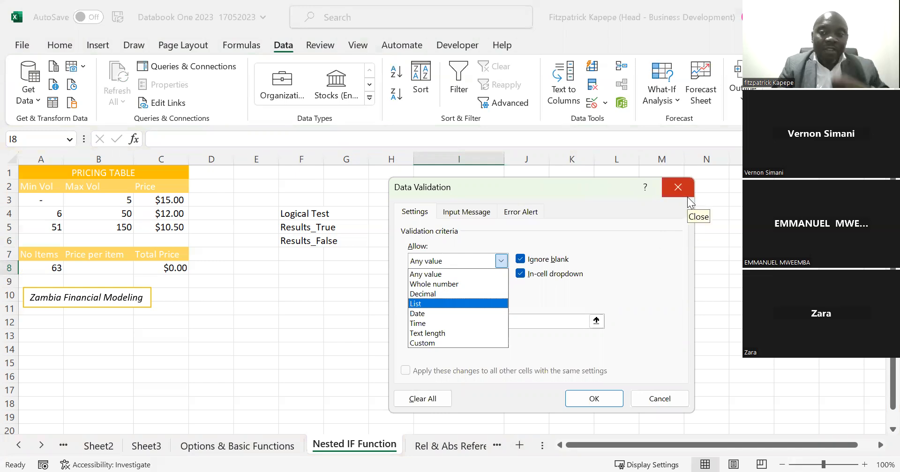
{"action": "left_click", "coordinate": [675, 185]}
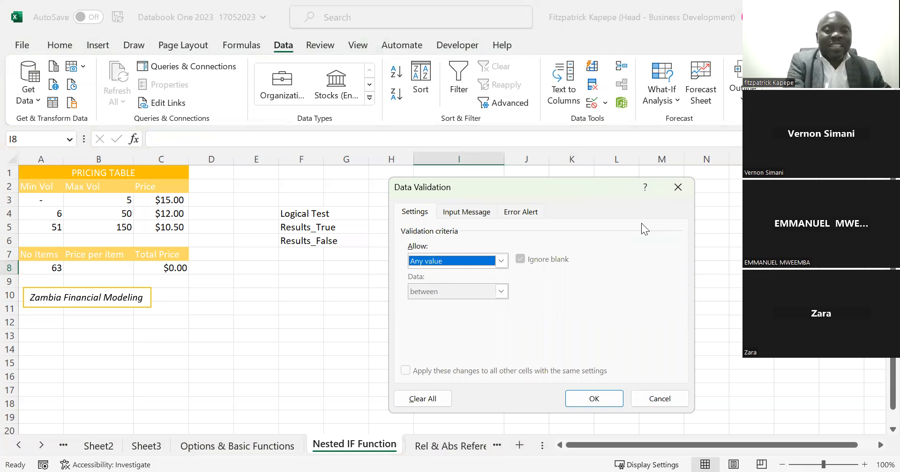
{"action": "key", "text": "Tab"}
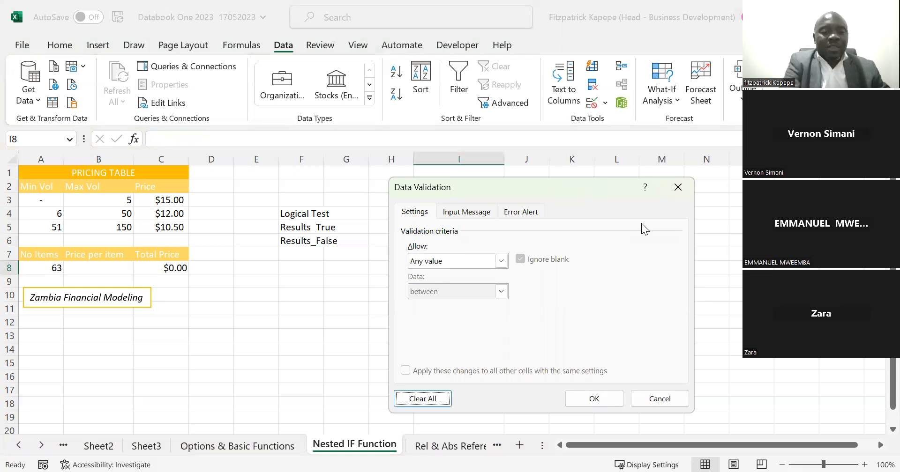
{"action": "key", "text": "Tab"}
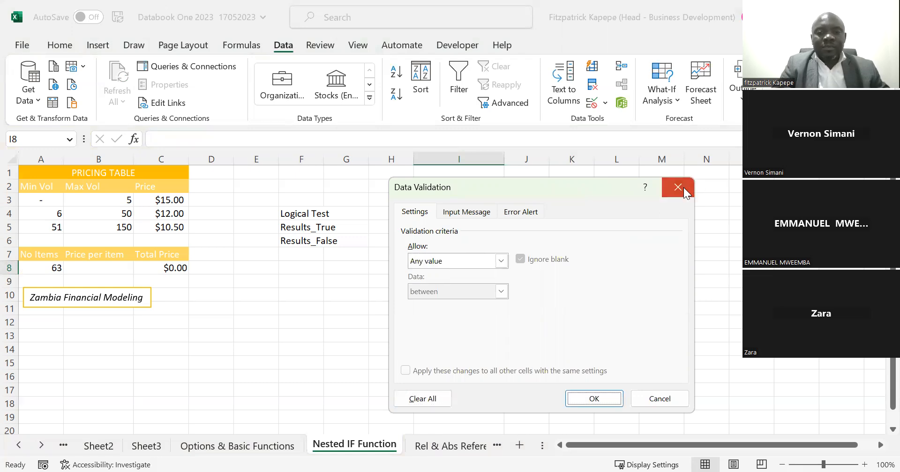
{"action": "left_click", "coordinate": [684, 187]}
Open Data Validation for cell I8 and set the allowed value type to List.
{"action": "key", "text": "alt"}
{"action": "key", "text": "a"}
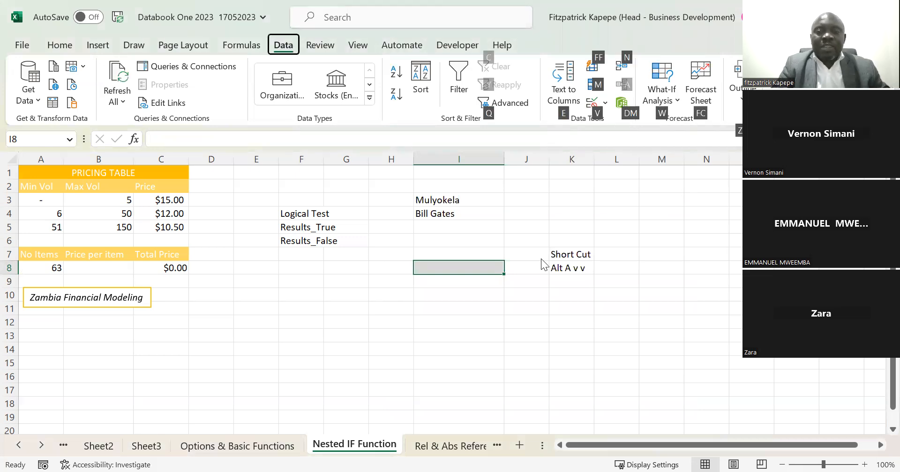
{"action": "key", "text": "v"}
{"action": "key", "text": "v"}
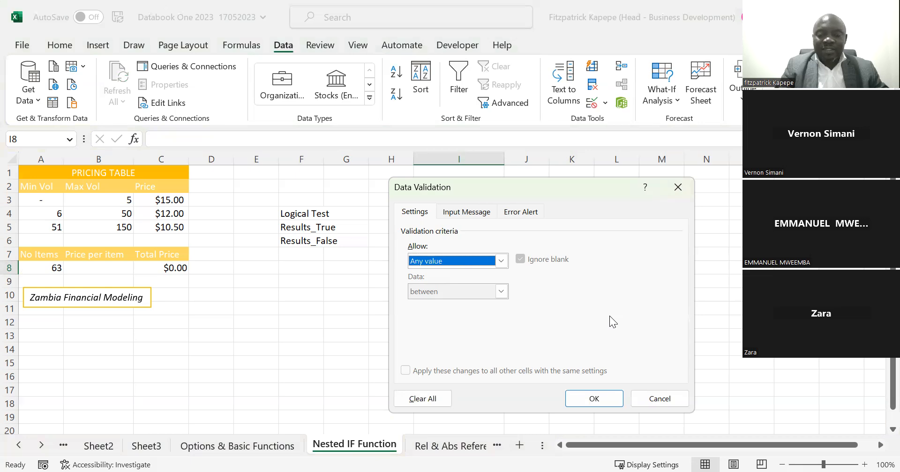
{"action": "key", "text": "alt+Down"}
{"action": "key", "text": "Down"}
{"action": "key", "text": "Down"}
{"action": "key", "text": "Down"}
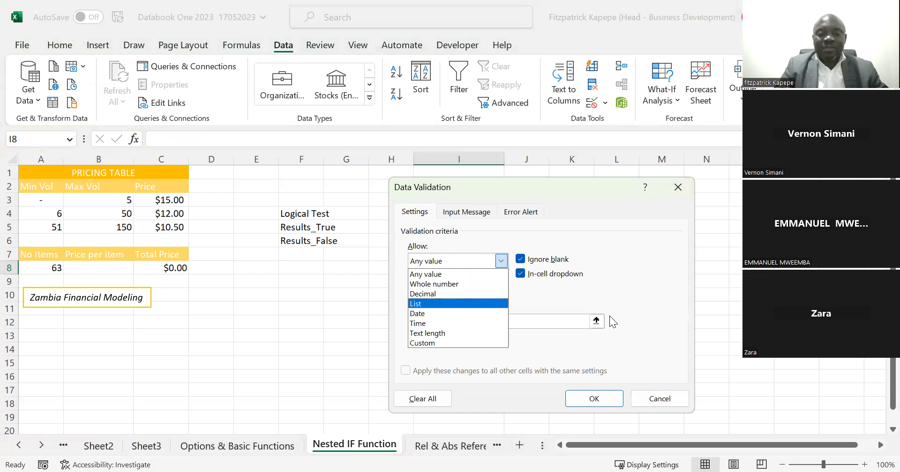
{"action": "key", "text": "Return"}
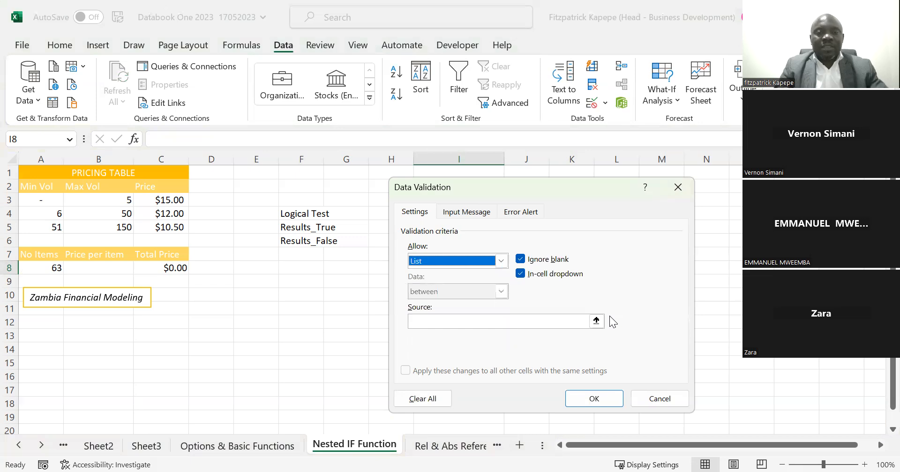
Use the two names in cells I3:I4 as the list source and apply the validation to I8.
{"action": "key", "text": "Tab"}
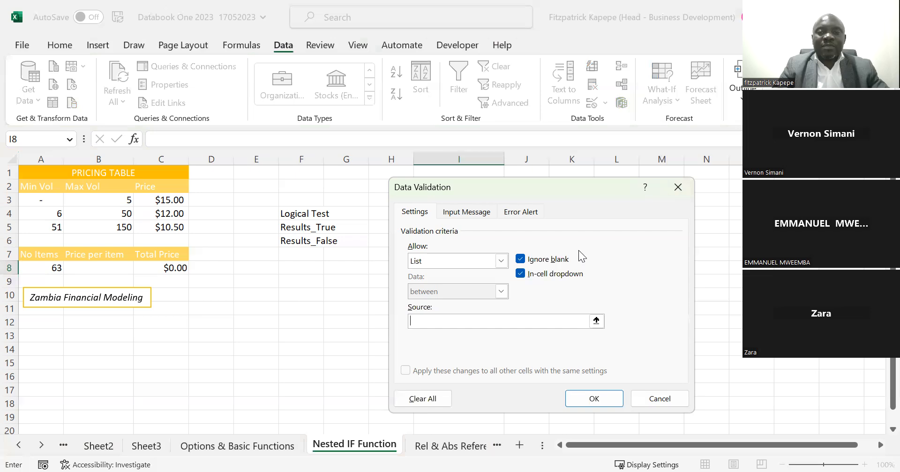
{"action": "left_click_drag", "start_coordinate": [576, 188], "coordinate": [707, 188]}
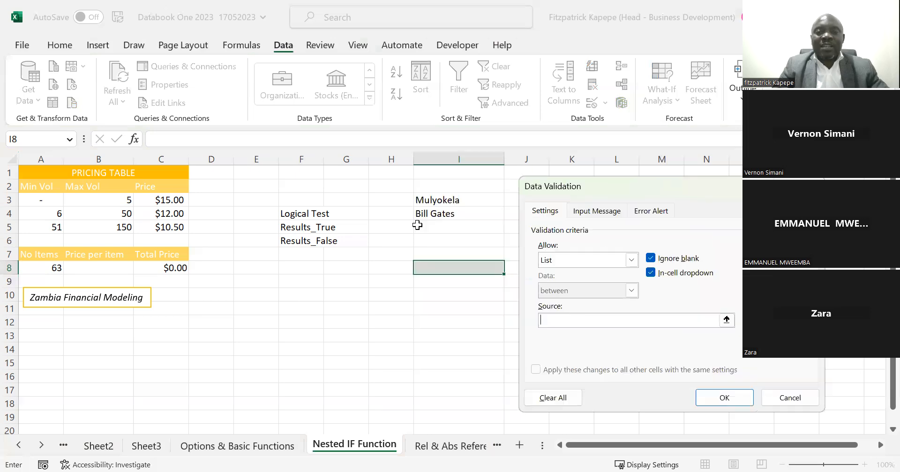
{"action": "left_click_drag", "start_coordinate": [425, 200], "coordinate": [425, 213]}
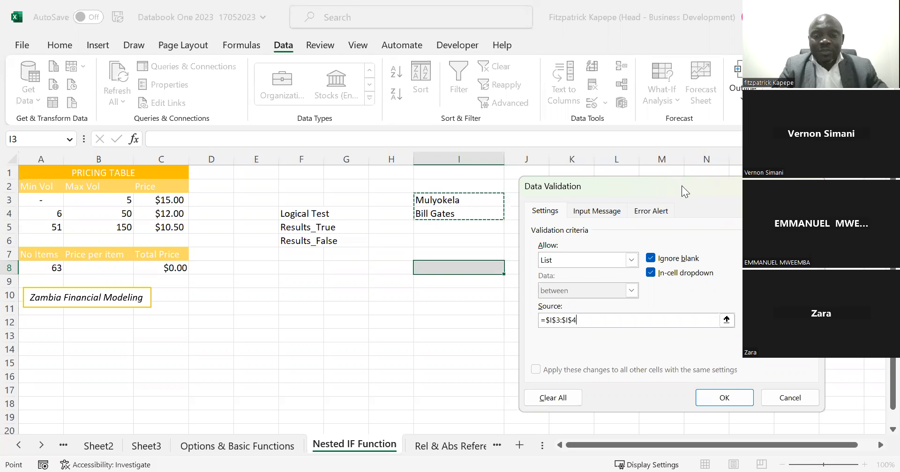
{"action": "left_click_drag", "start_coordinate": [681, 185], "coordinate": [728, 65]}
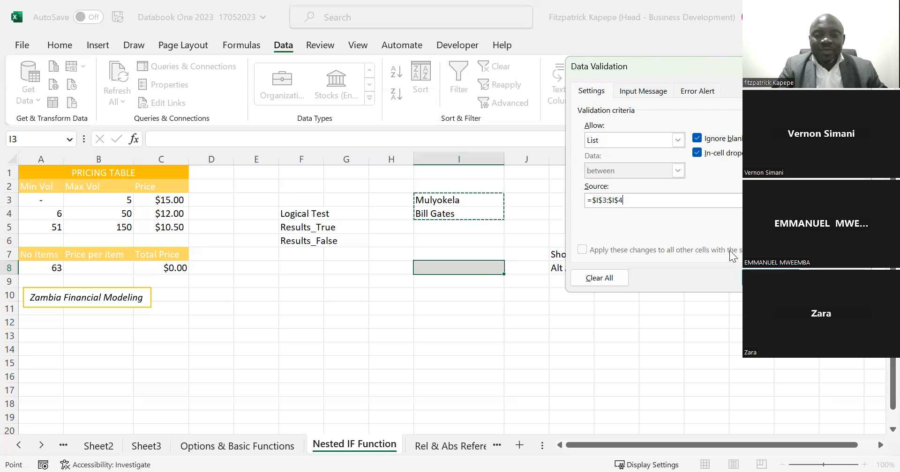
{"action": "key", "text": "Return"}
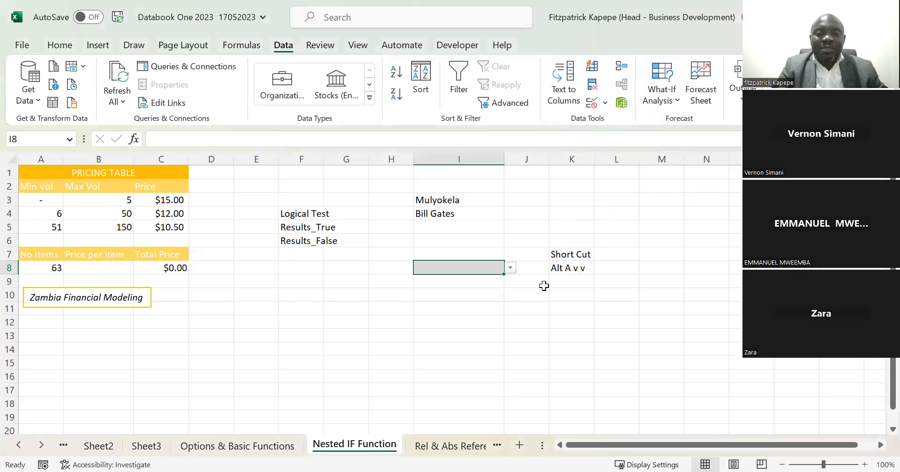
Test the drop-down list in cell I8 by switching between both names, finishing with Bill Gates selected.
{"action": "left_click", "coordinate": [509, 268]}
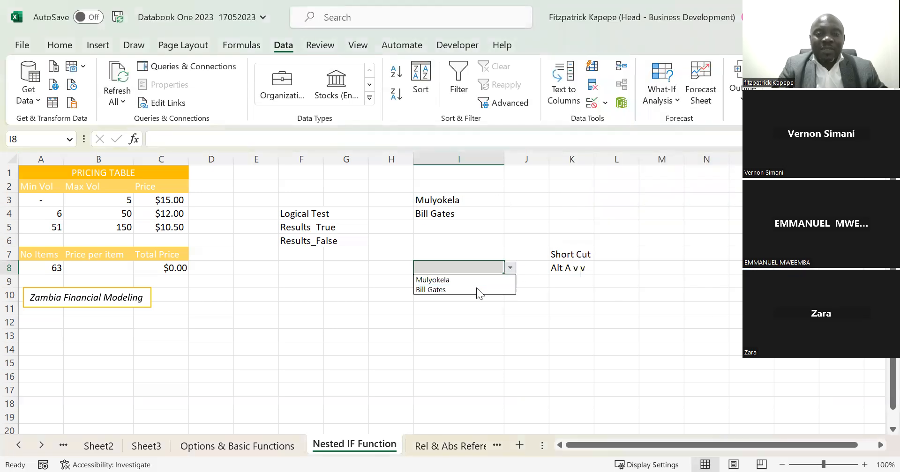
{"action": "left_click", "coordinate": [476, 290]}
{"action": "left_click", "coordinate": [509, 269]}
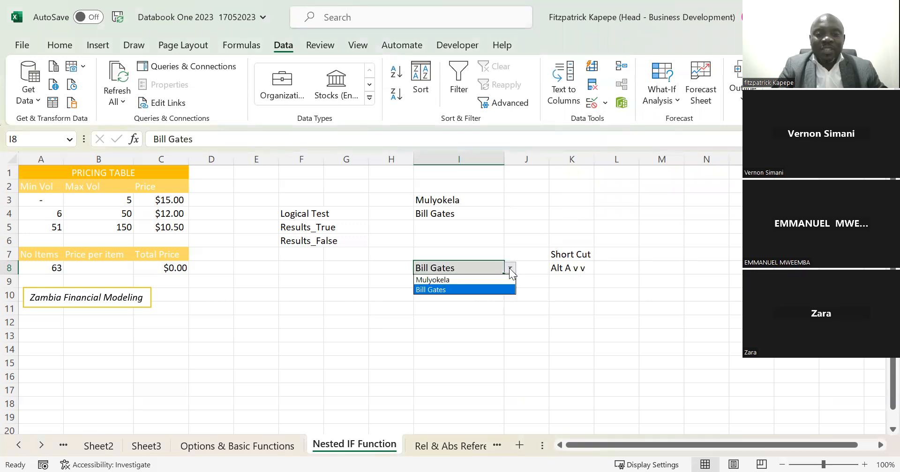
{"action": "left_click", "coordinate": [452, 281]}
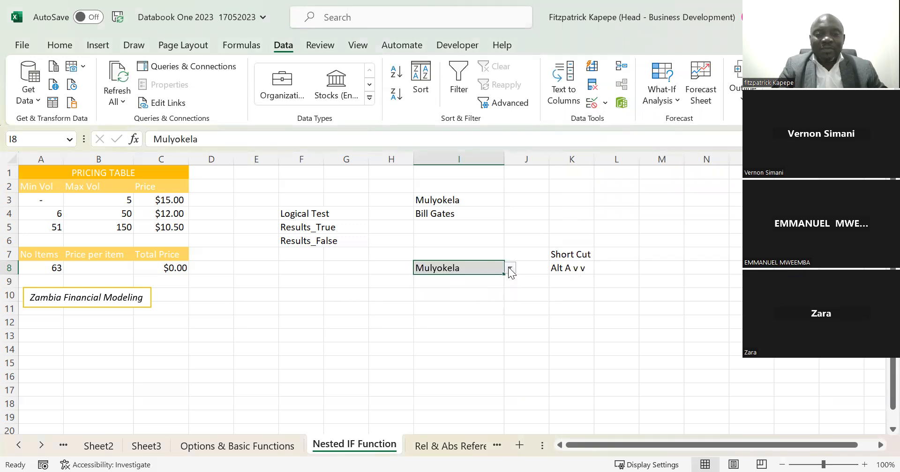
{"action": "left_click", "coordinate": [509, 268]}
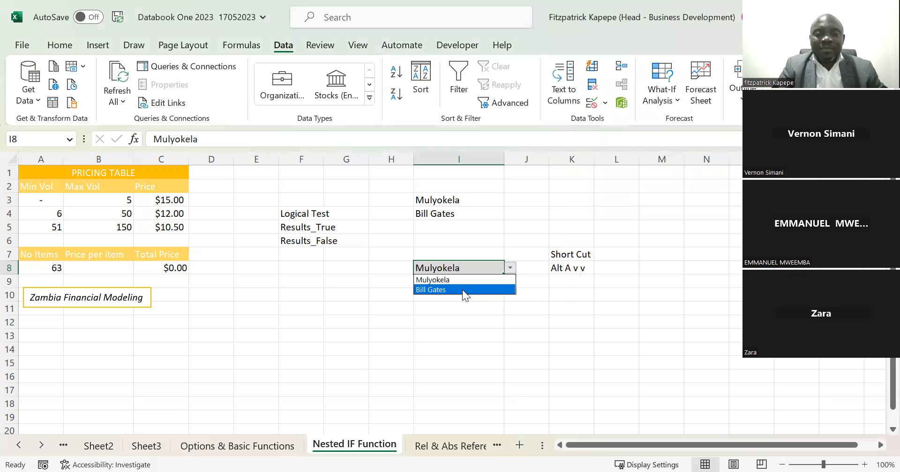
{"action": "left_click", "coordinate": [463, 289]}
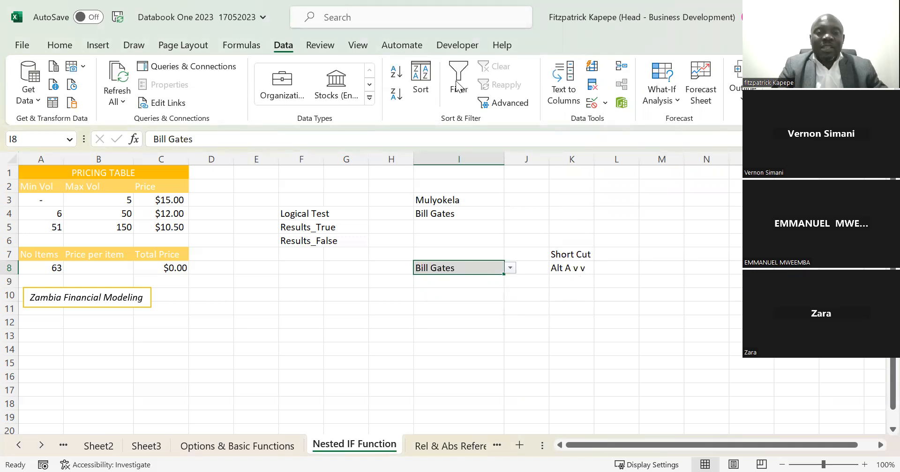
{"action": "left_click", "coordinate": [436, 309]}
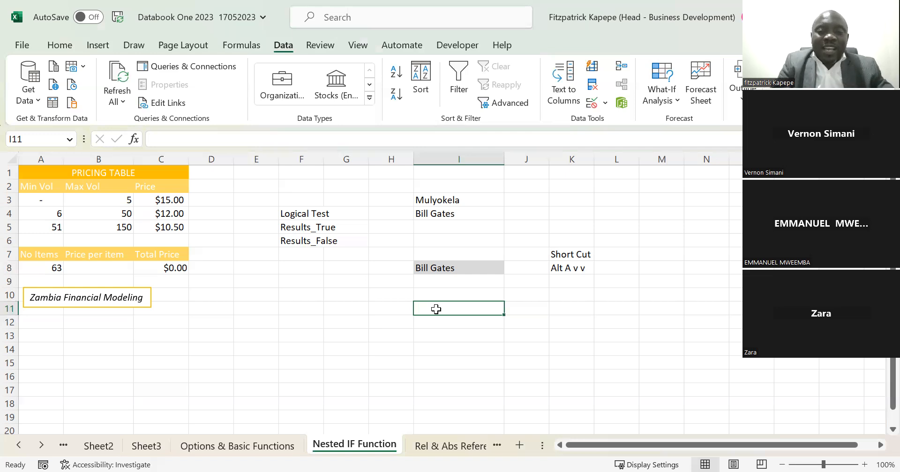
{"action": "type", "text": "="}
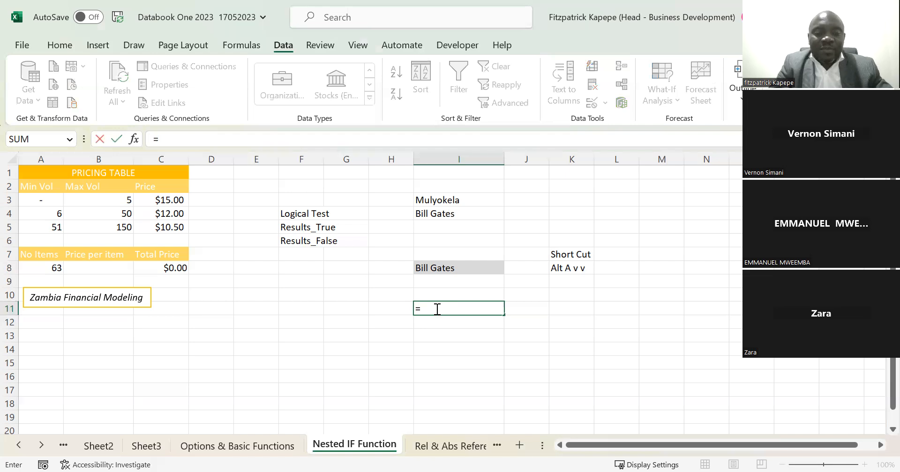
{"action": "type", "text": "if"}
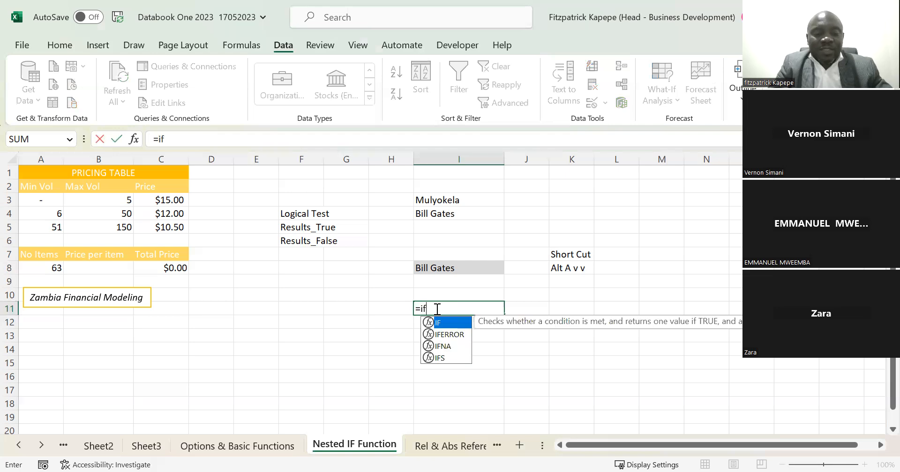
{"action": "key", "text": "Tab"}
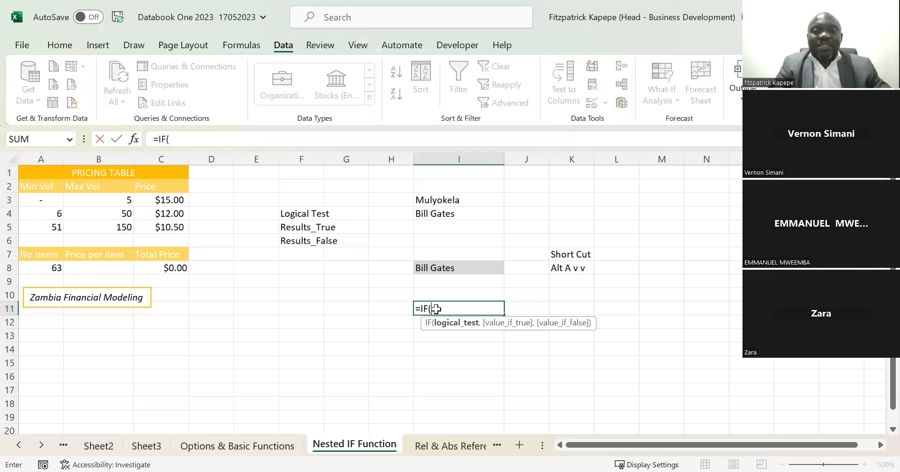
{"action": "key", "text": "ctrl+a"}
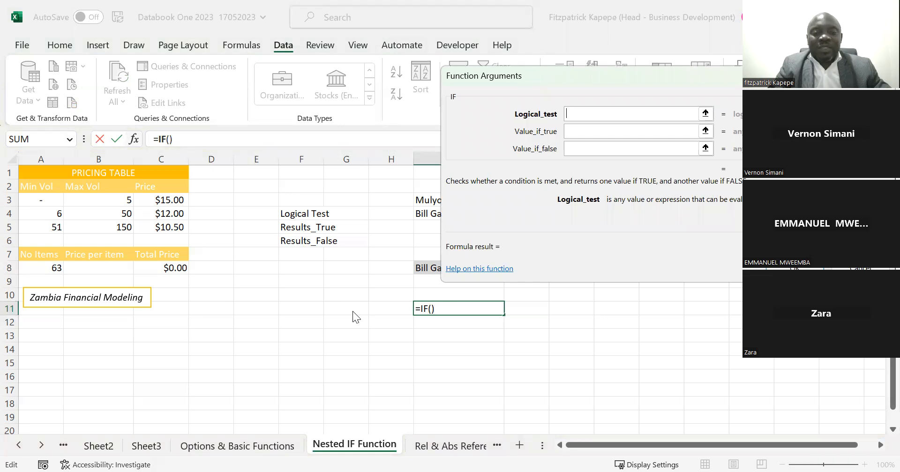
{"action": "left_click_drag", "start_coordinate": [607, 82], "coordinate": [481, 304]}
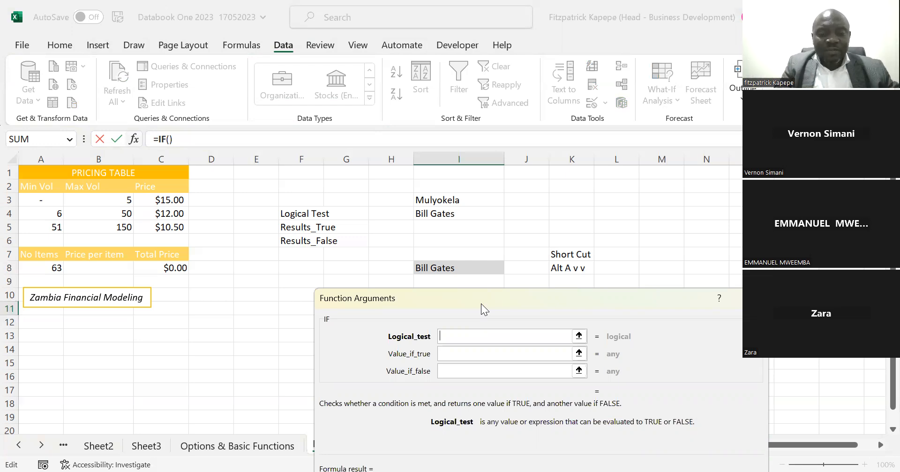
{"action": "type", "text": "\""}
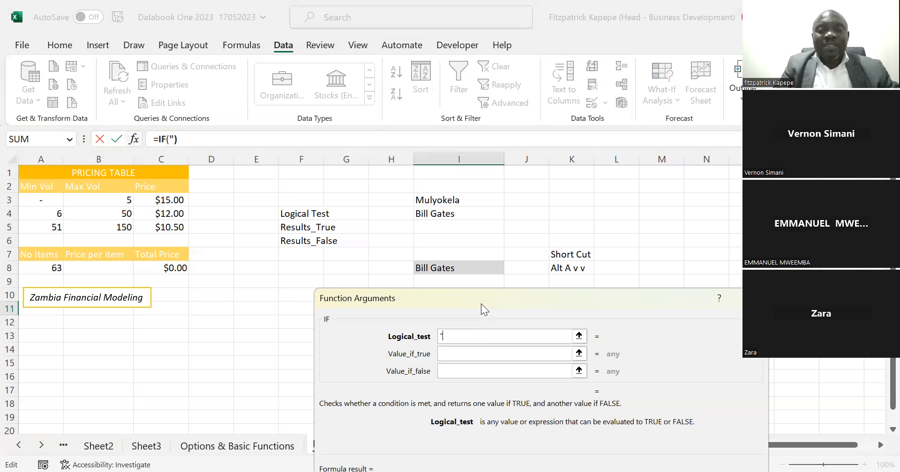
{"action": "type", "text": "M"}
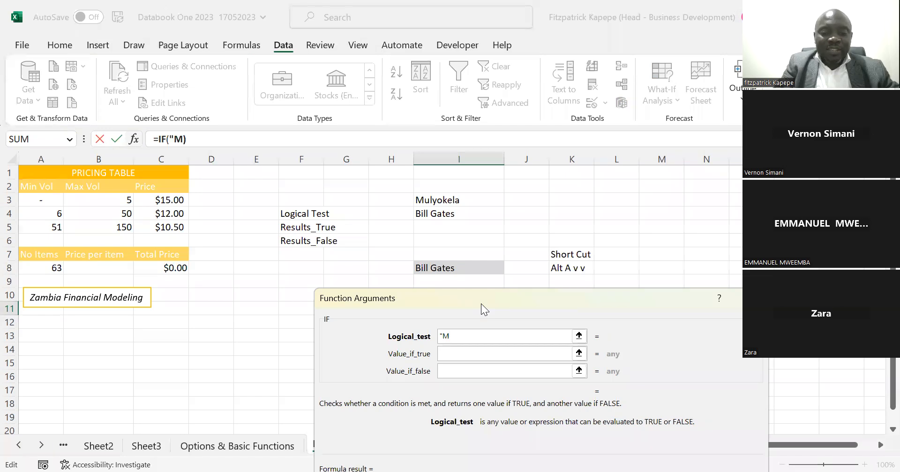
{"action": "type", "text": "uly"}
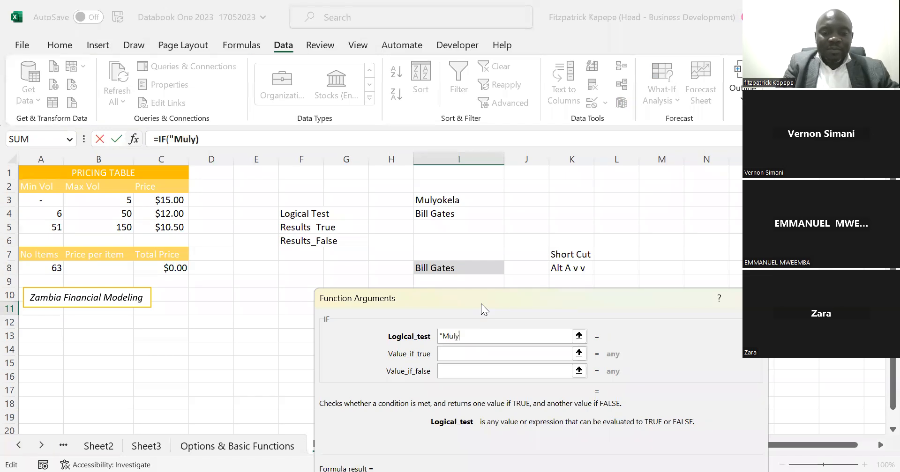
{"action": "type", "text": "okel"}
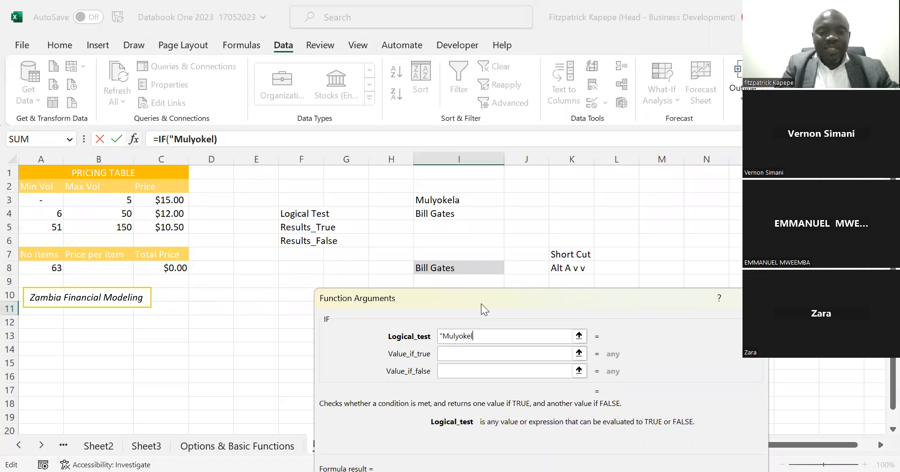
{"action": "type", "text": "a\""}
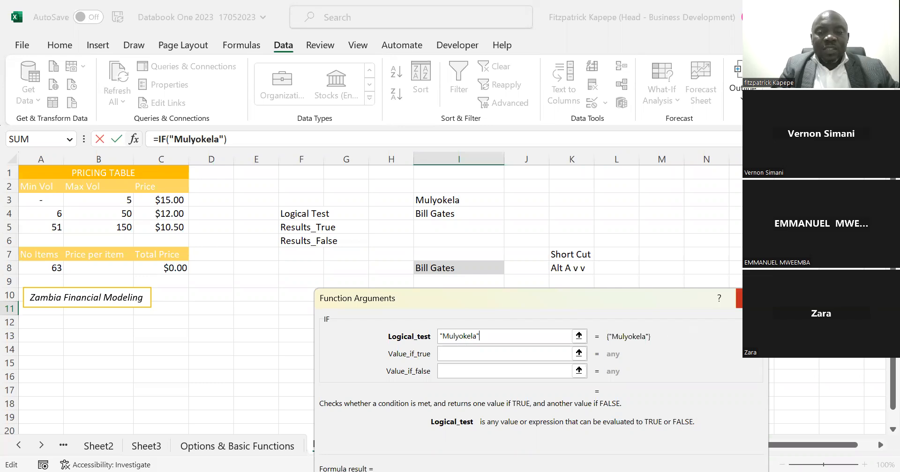
{"action": "left_click", "coordinate": [738, 298]}
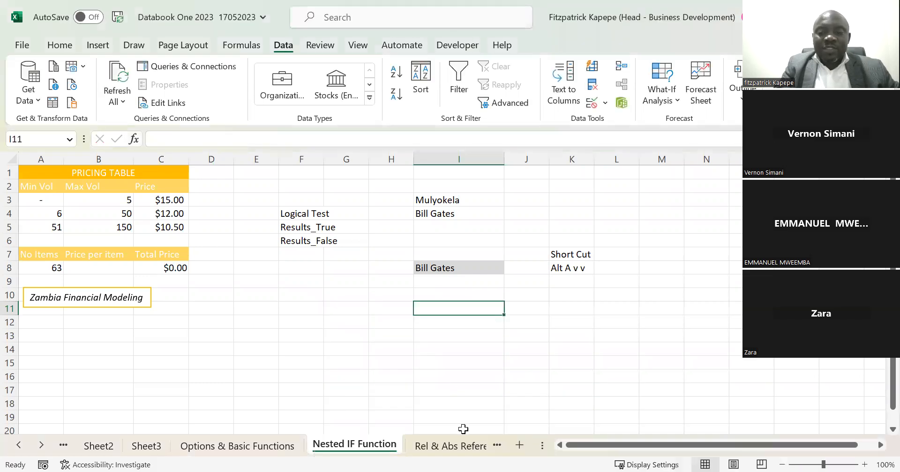
Start an IF function in cell I11 through its arguments dialog, with a logical test that the name from I3, as quoted text, equals I8.
{"action": "type", "text": "if"}
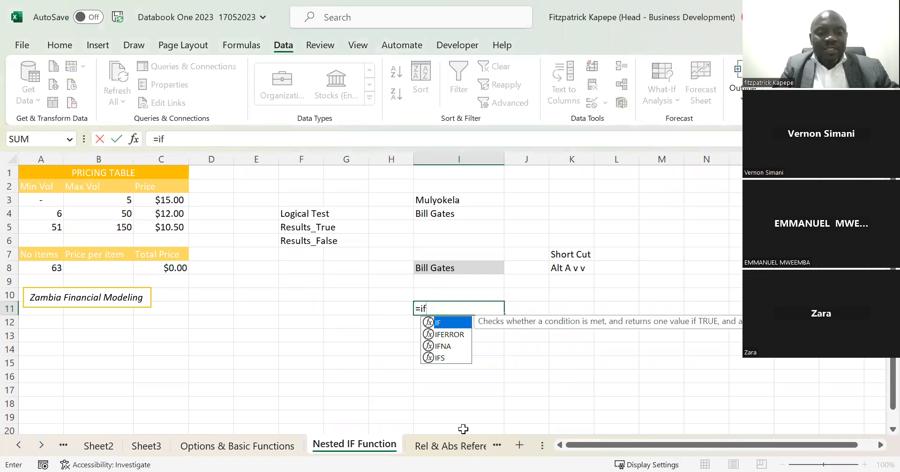
{"action": "key", "text": "Tab"}
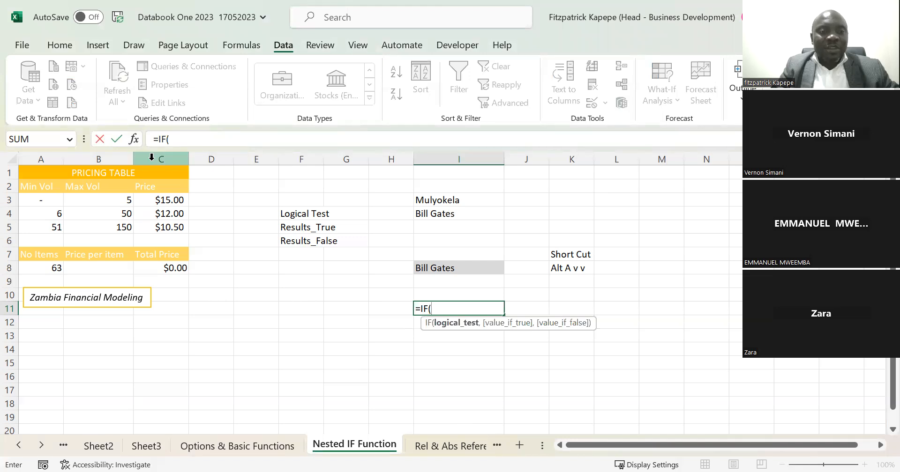
{"action": "left_click", "coordinate": [133, 139]}
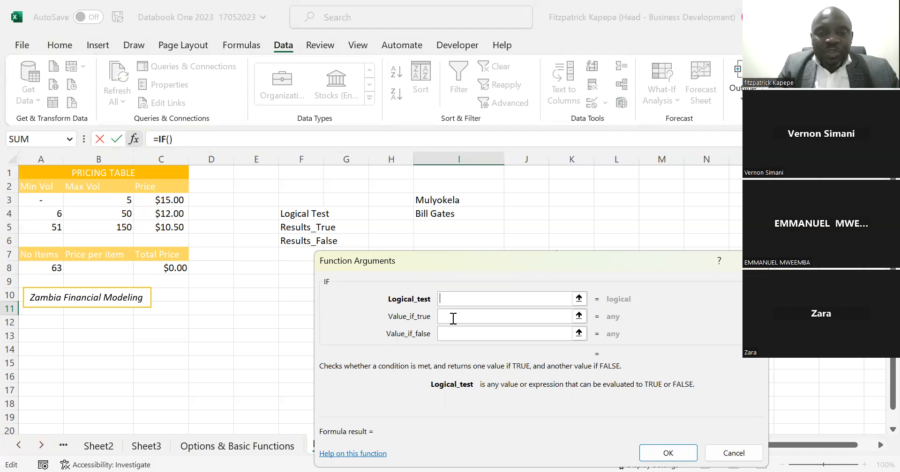
{"action": "type", "text": "\""}
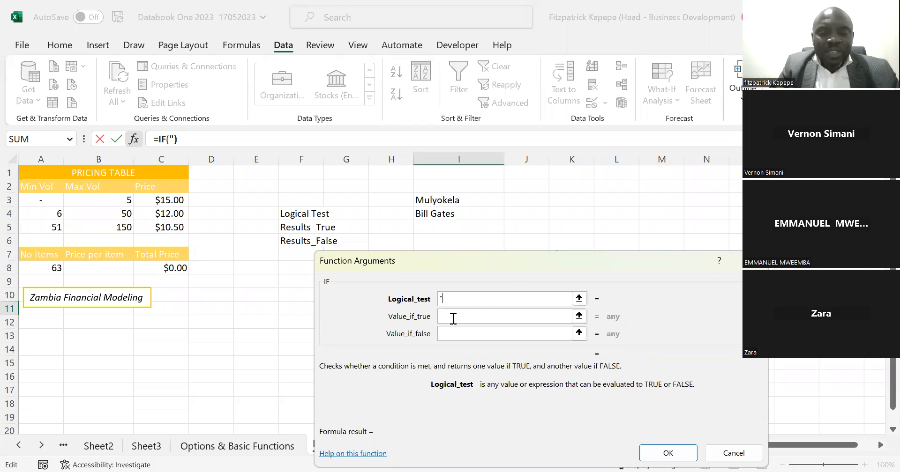
{"action": "type", "text": "Mu"}
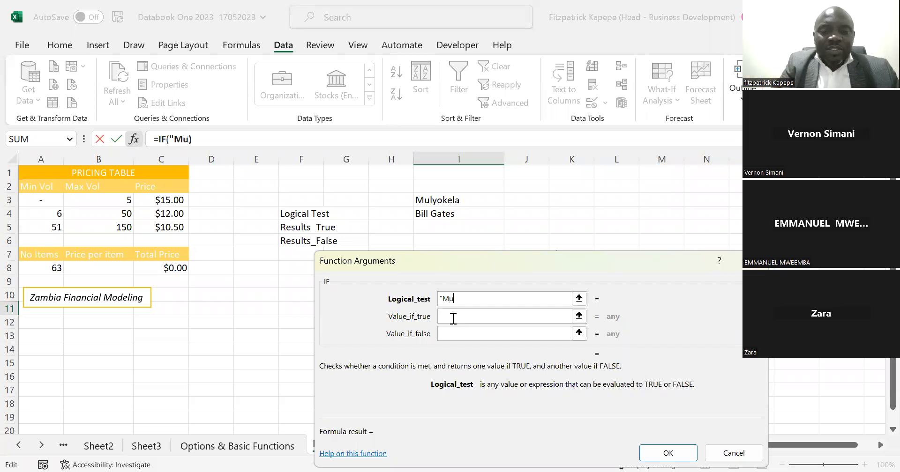
{"action": "type", "text": "lyo"}
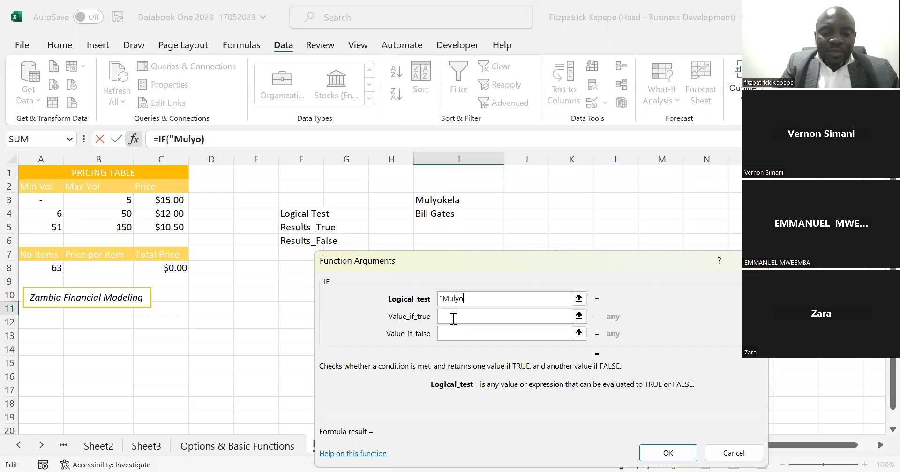
{"action": "type", "text": "kela"}
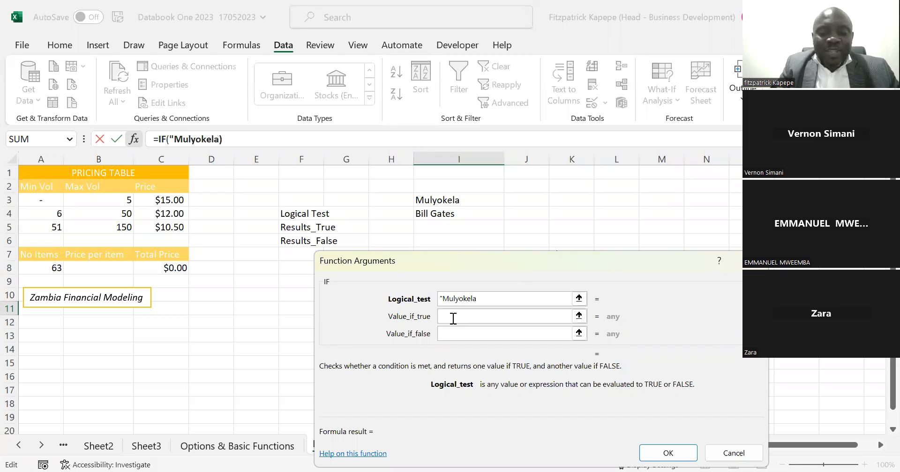
{"action": "type", "text": "\""}
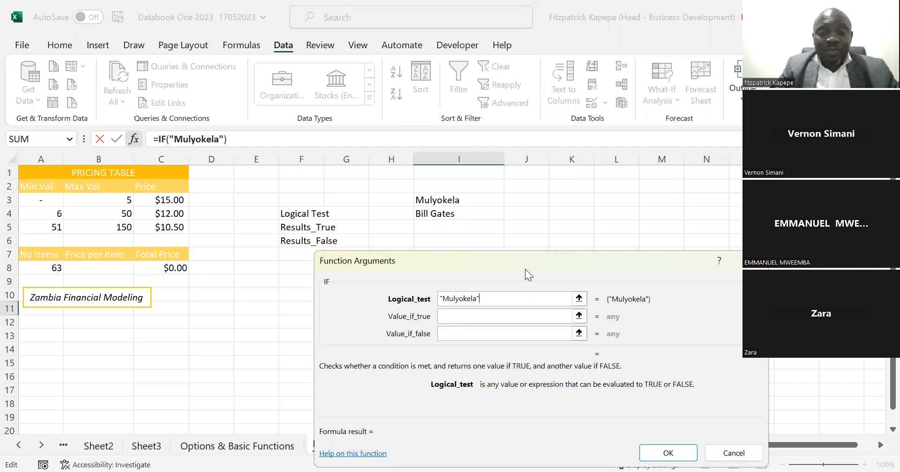
{"action": "left_click_drag", "start_coordinate": [525, 269], "coordinate": [515, 333]}
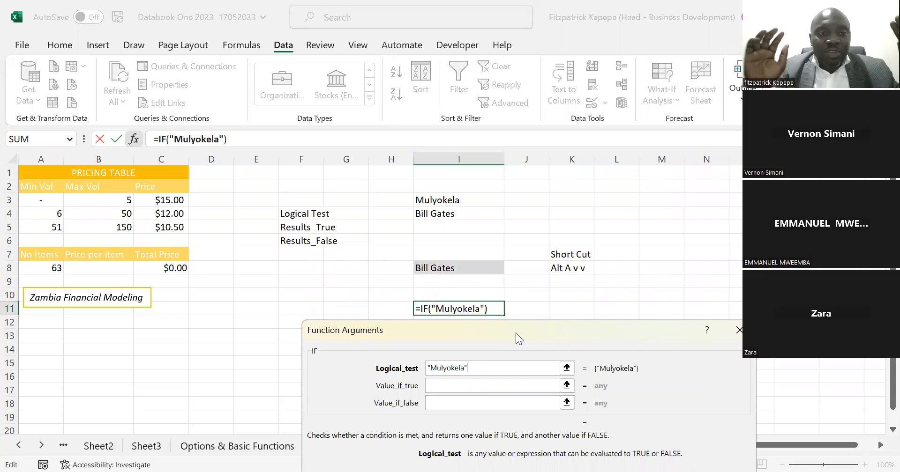
{"action": "type", "text": "="}
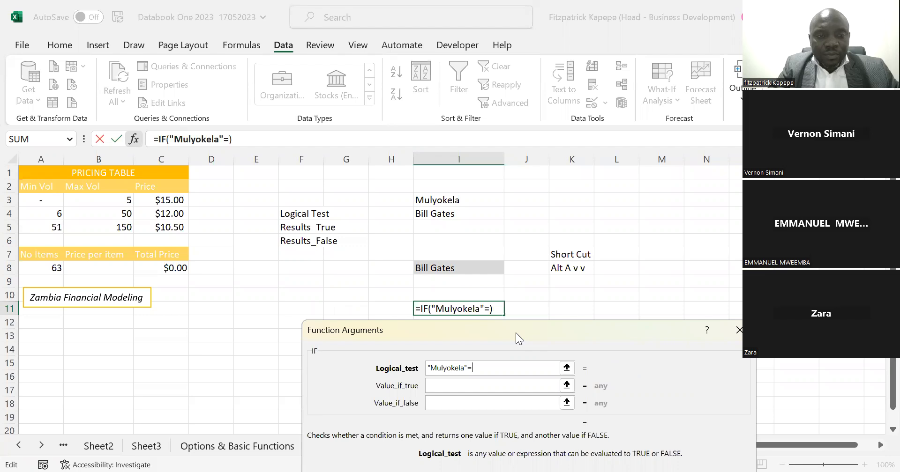
{"action": "left_click", "coordinate": [450, 266]}
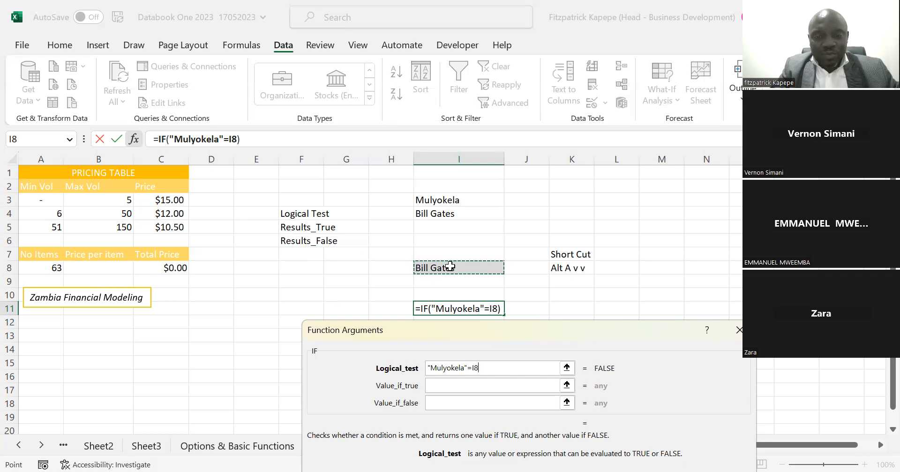
Set the value if true of the IF function to "Brace for a long hard life".
{"action": "left_click", "coordinate": [461, 387]}
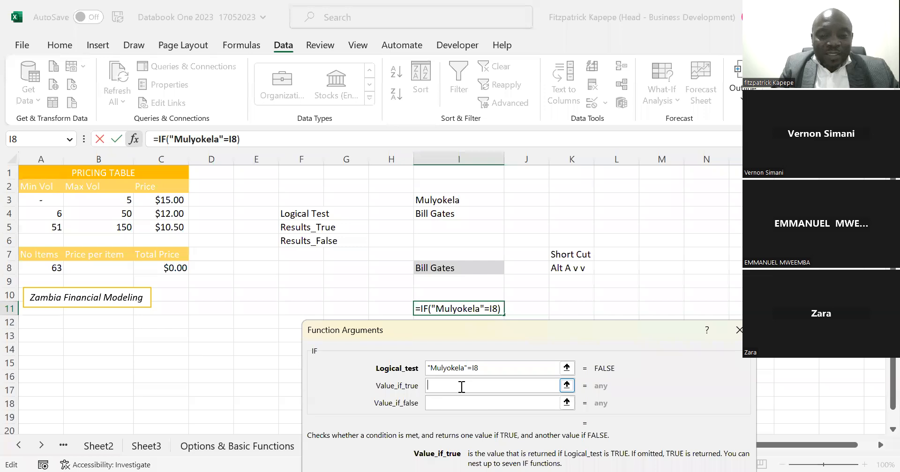
{"action": "type", "text": "\""}
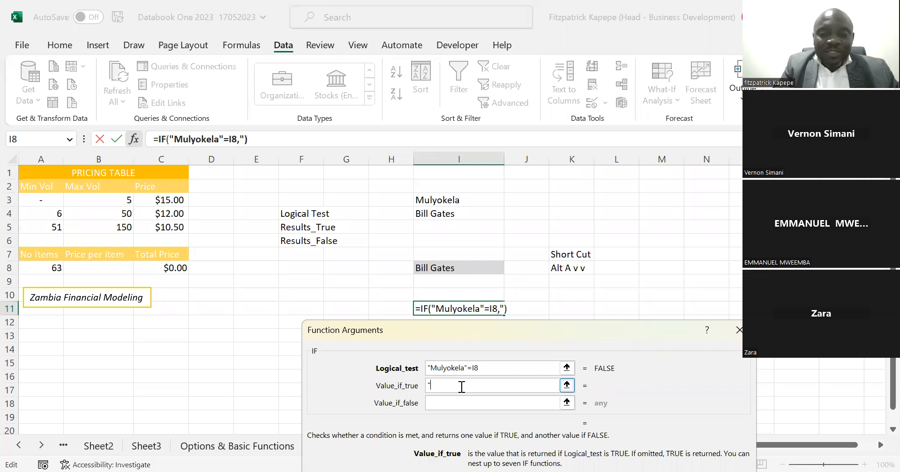
{"action": "type", "text": "Brace"}
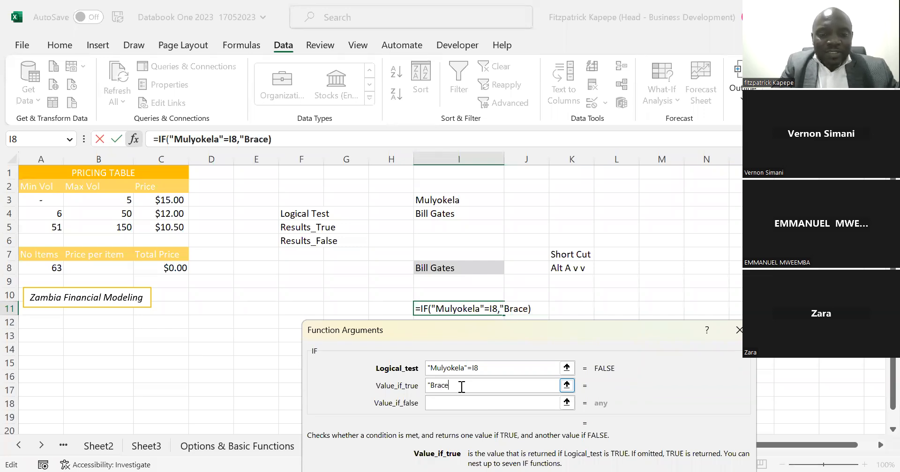
{"action": "type", "text": " for a long hard life\""}
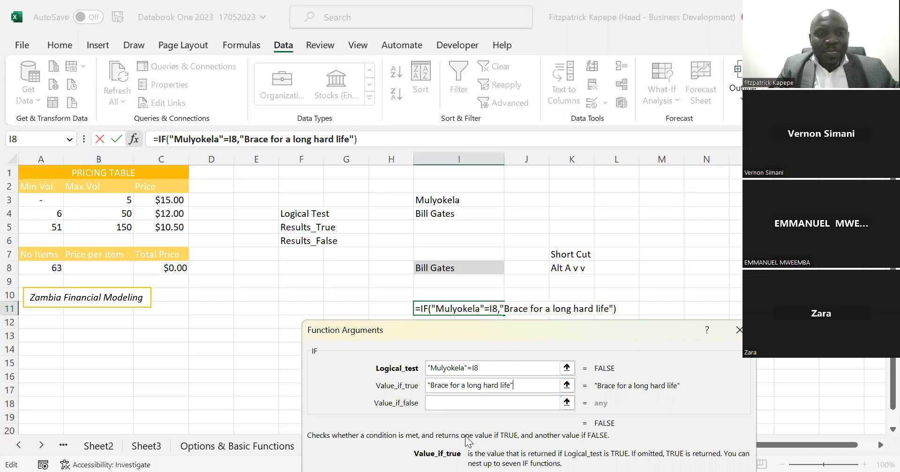
Set the IF function's value if false to "Brace for a short memorable life" and confirm the formula in I11.
{"action": "left_click", "coordinate": [449, 401]}
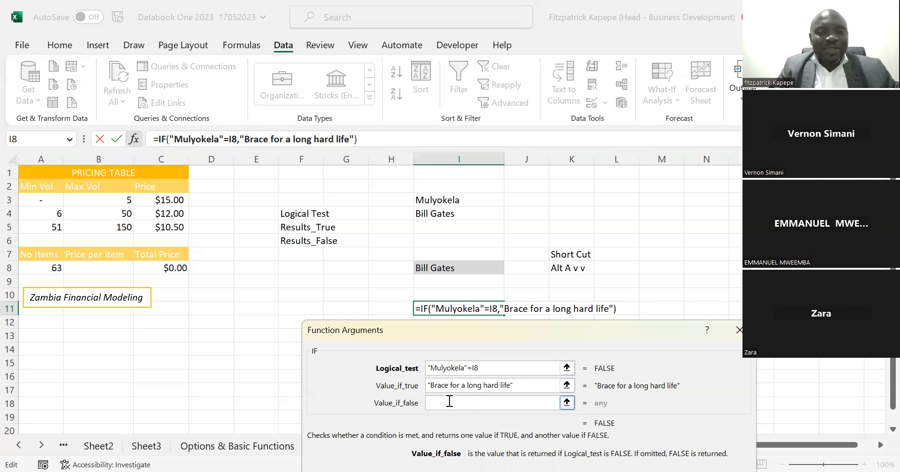
{"action": "type", "text": "\""}
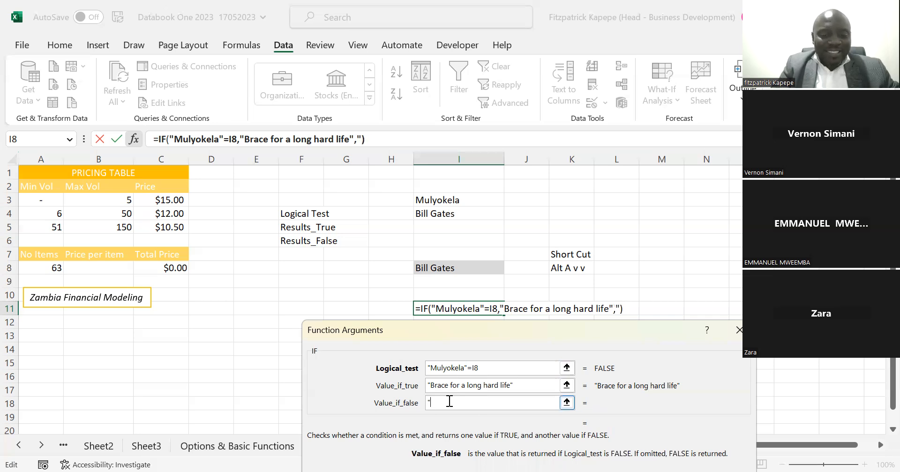
{"action": "type", "text": "Brac"}
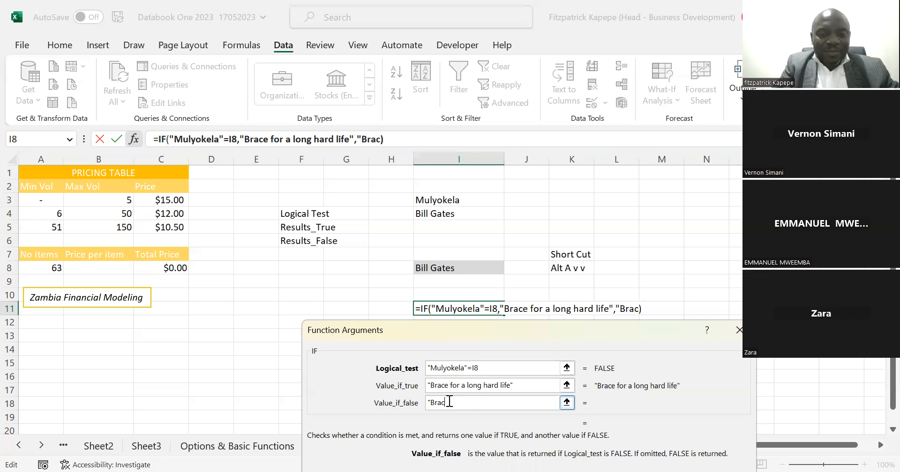
{"action": "type", "text": "e for s"}
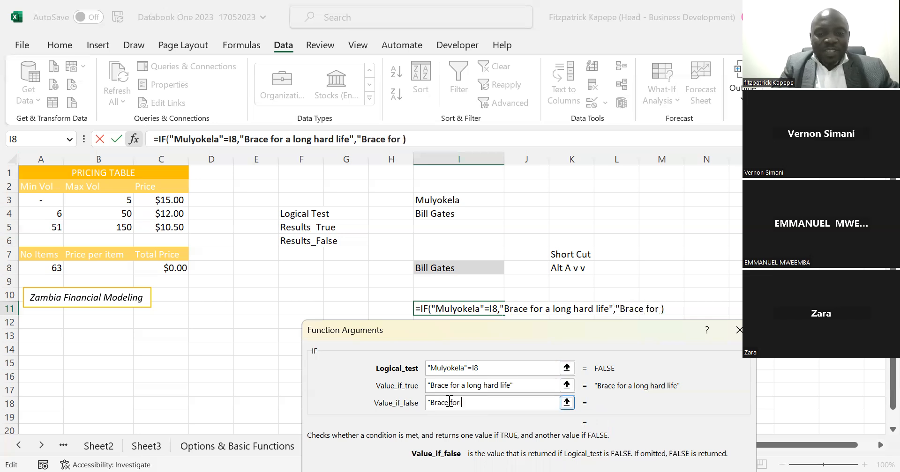
{"action": "key", "text": "BackSpace"}
{"action": "key", "text": "BackSpace"}
{"action": "type", "text": "a "}
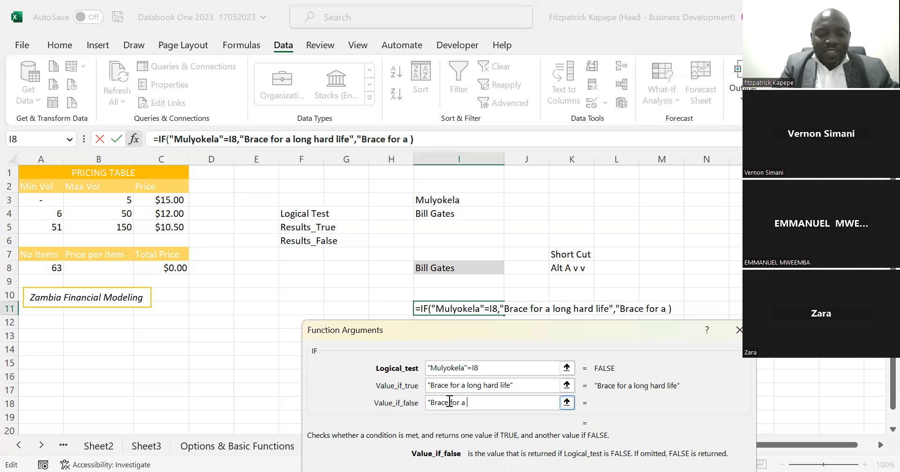
{"action": "type", "text": "short m"}
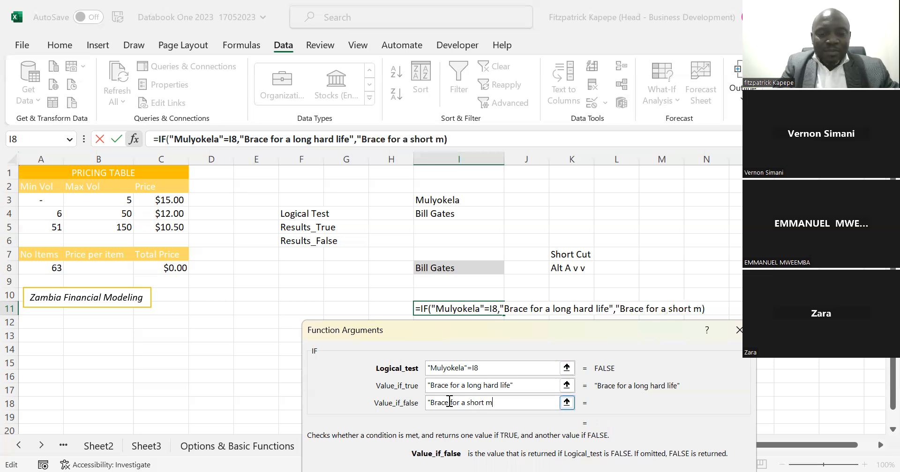
{"action": "type", "text": "emora"}
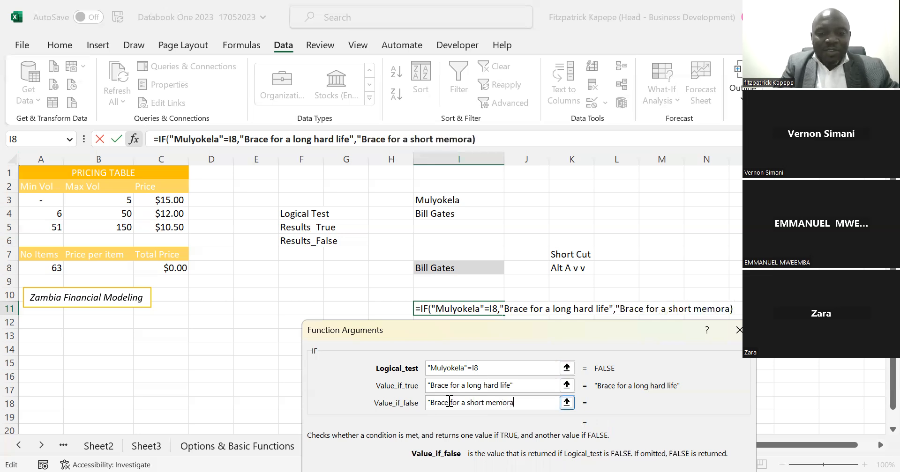
{"action": "type", "text": "ble "}
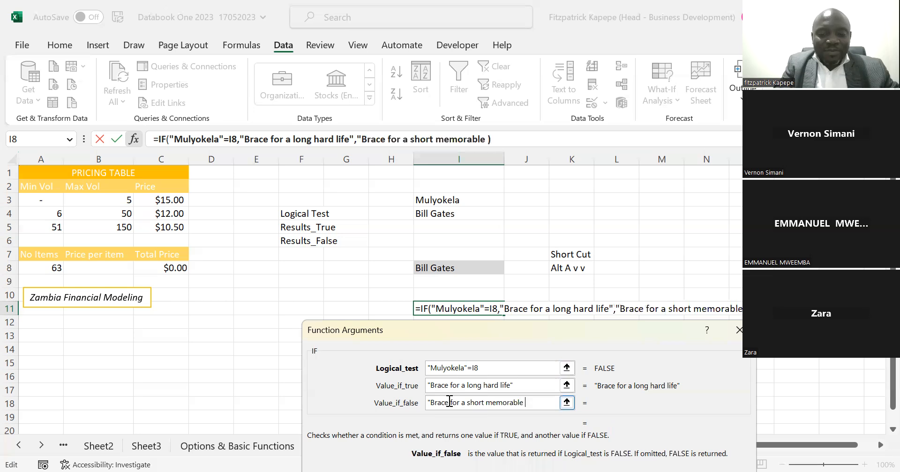
{"action": "type", "text": "life"}
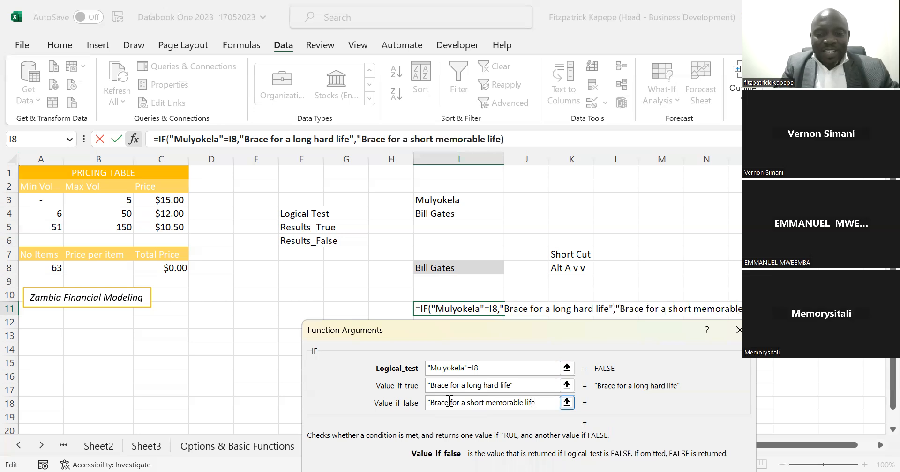
{"action": "type", "text": "\"\""}
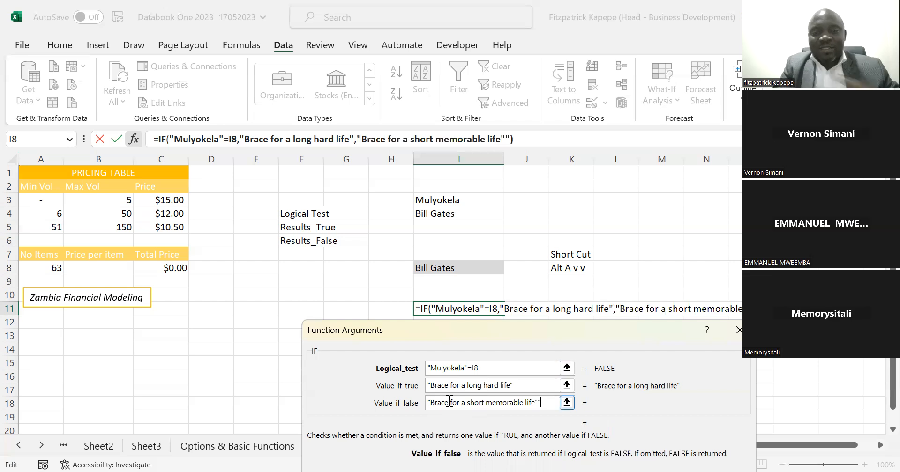
{"action": "key", "text": "BackSpace"}
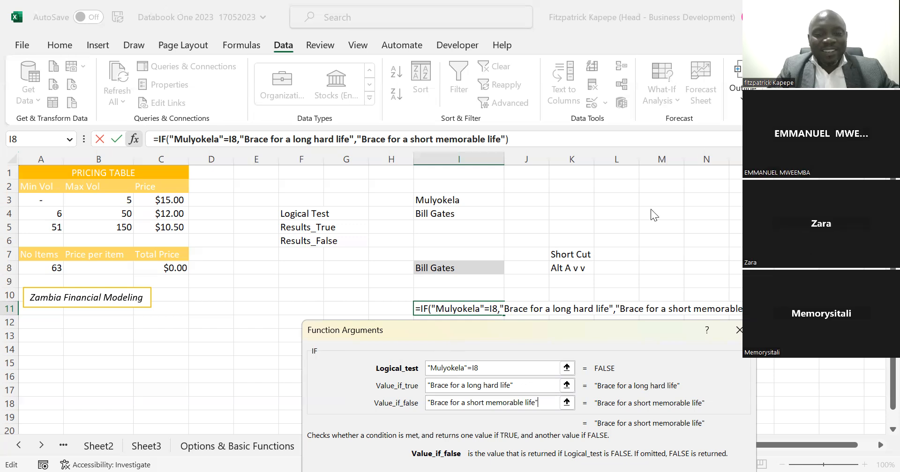
{"action": "left_click_drag", "start_coordinate": [451, 338], "coordinate": [238, 339]}
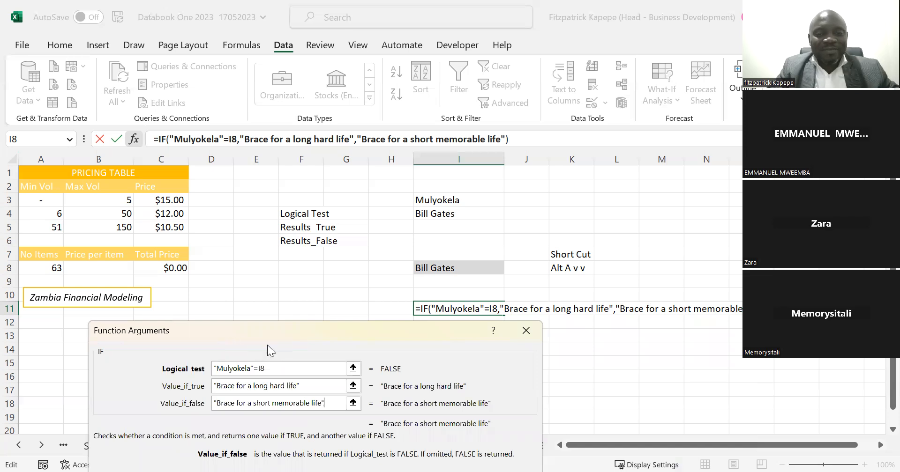
{"action": "left_click_drag", "start_coordinate": [268, 345], "coordinate": [324, 305]}
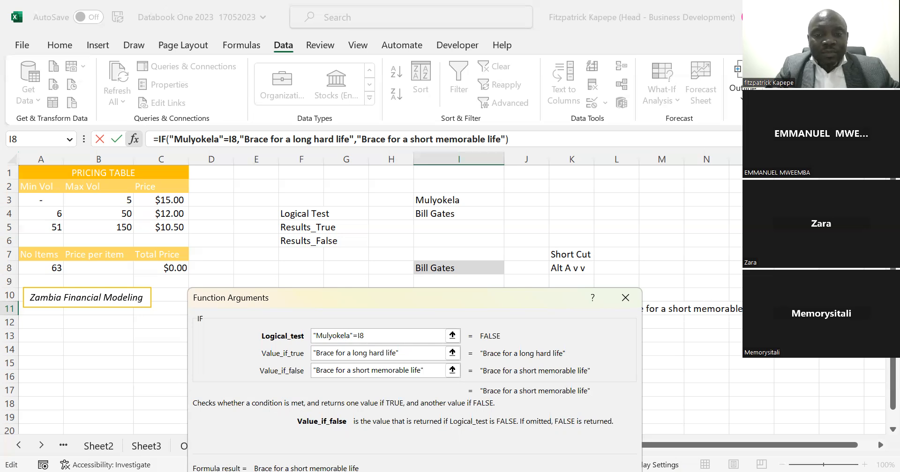
{"action": "key", "text": "Return"}
{"action": "left_click", "coordinate": [438, 360]}
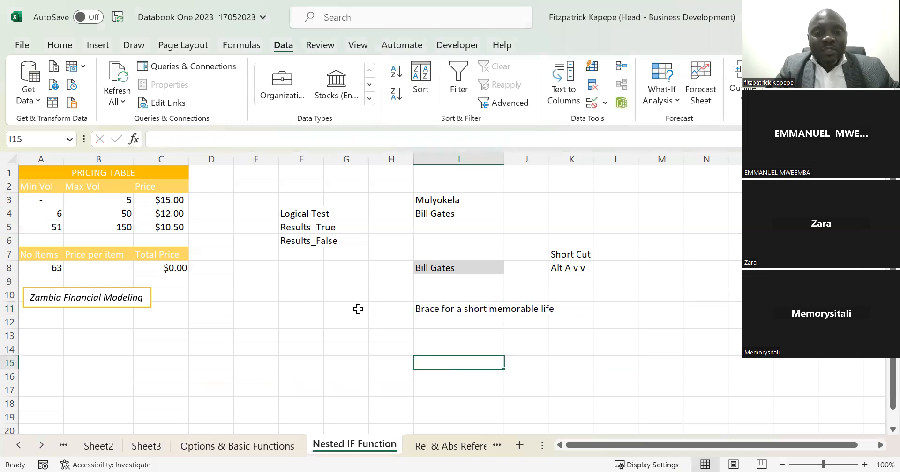
Label the formula's output by entering "Results:" in cell G11.
{"action": "left_click", "coordinate": [346, 308]}
{"action": "type", "text": "Re"}
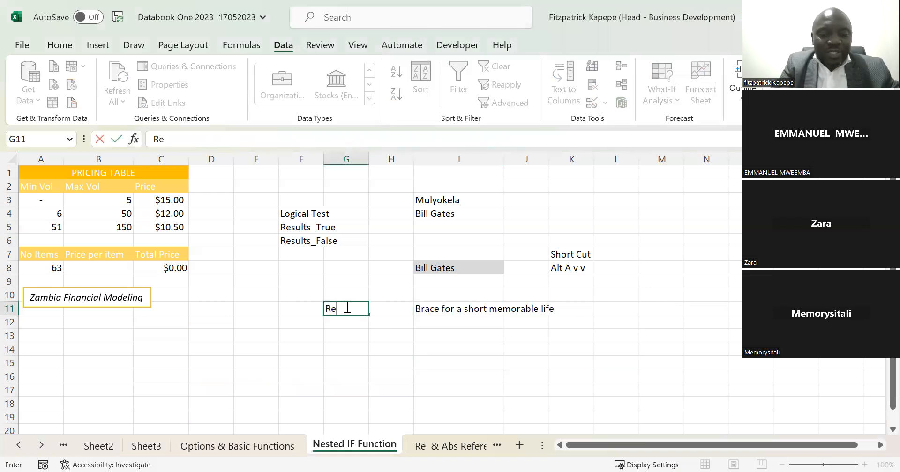
{"action": "type", "text": "sults:"}
{"action": "key", "text": "Return"}
{"action": "key", "text": "Return"}
{"action": "key", "text": "Return"}
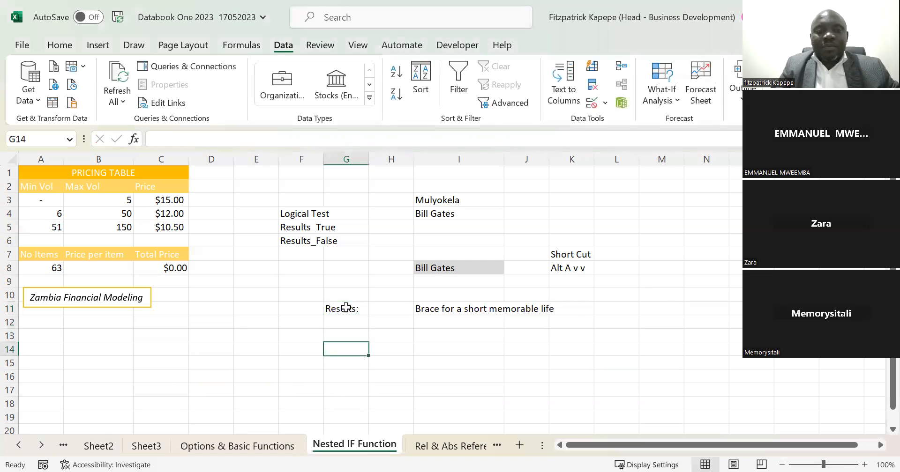
Test the IF formula by switching the I8 drop-down to the name from I3 and back to Bill Gates.
{"action": "left_click", "coordinate": [464, 269]}
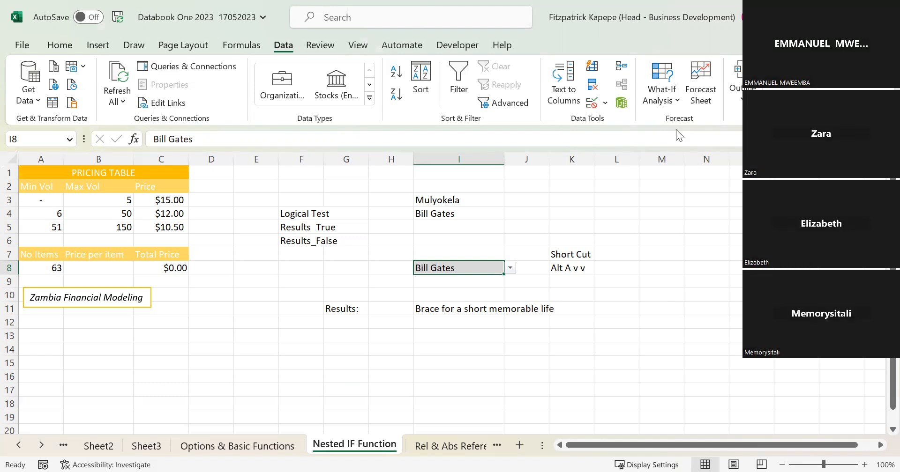
{"action": "left_click", "coordinate": [510, 268]}
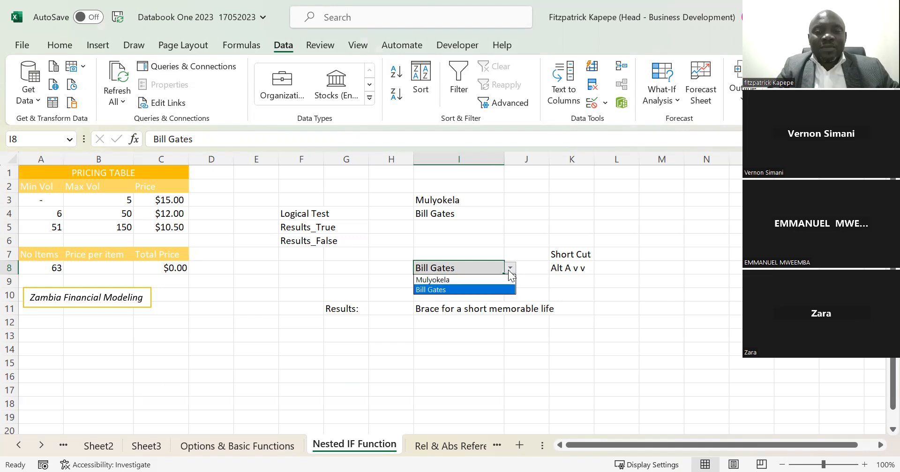
{"action": "left_click", "coordinate": [485, 280]}
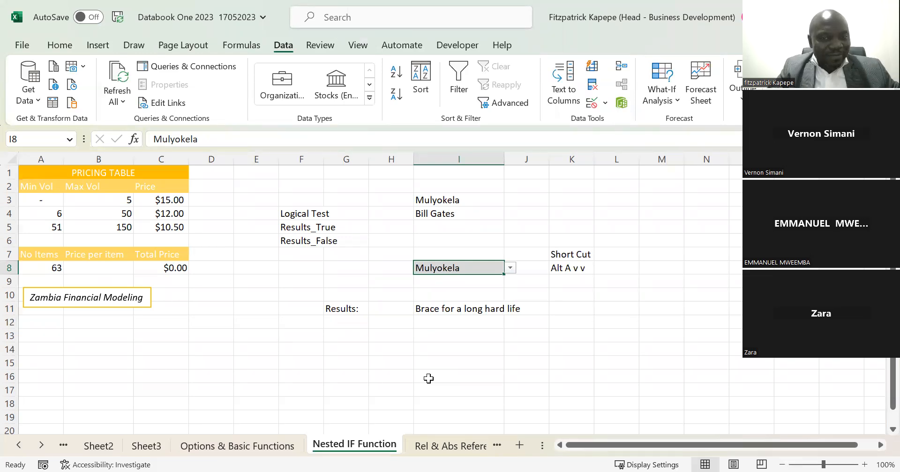
{"action": "left_click", "coordinate": [510, 268]}
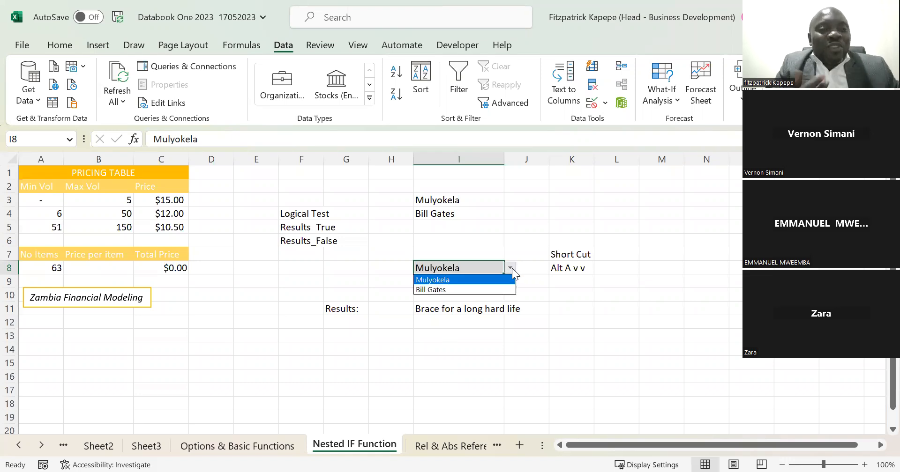
{"action": "left_click", "coordinate": [469, 289]}
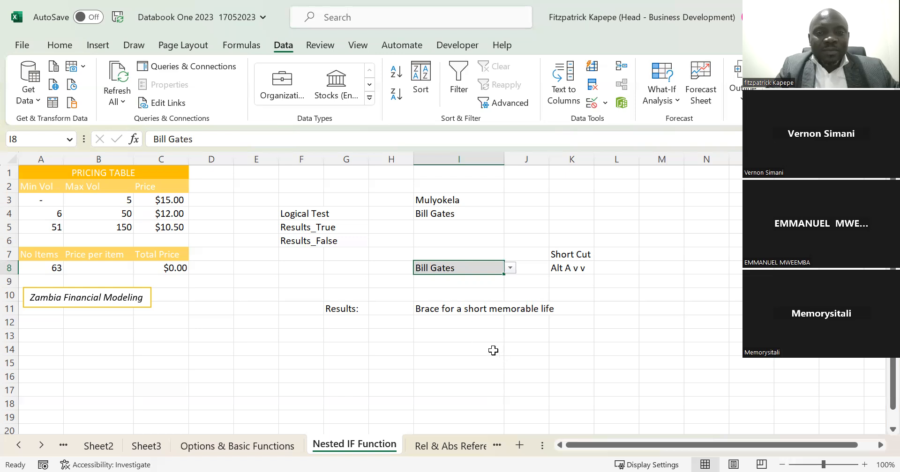
Review the IF formula in I11 together with the two source names in I3:I4.
{"action": "left_click", "coordinate": [441, 309]}
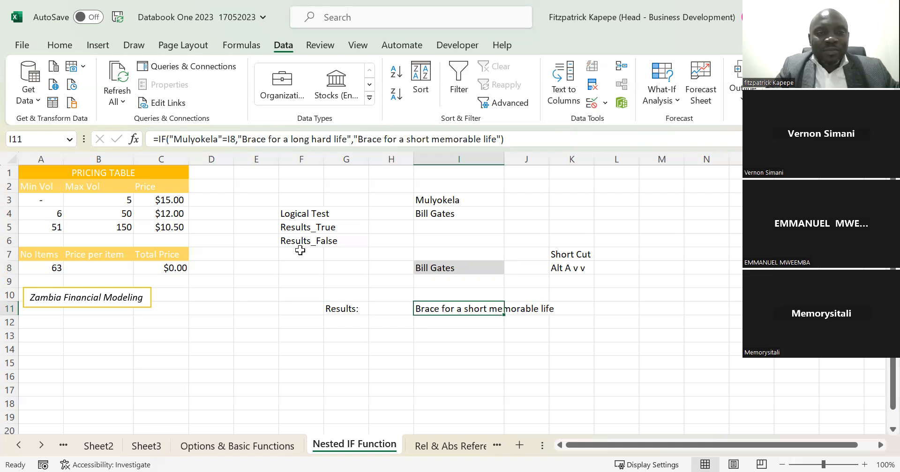
{"action": "mouse_move", "coordinate": [439, 198]}
{"action": "left_mouse_down"}
{"action": "mouse_move", "coordinate": [440, 221]}
{"action": "mouse_move", "coordinate": [440, 212]}
{"action": "left_mouse_up"}
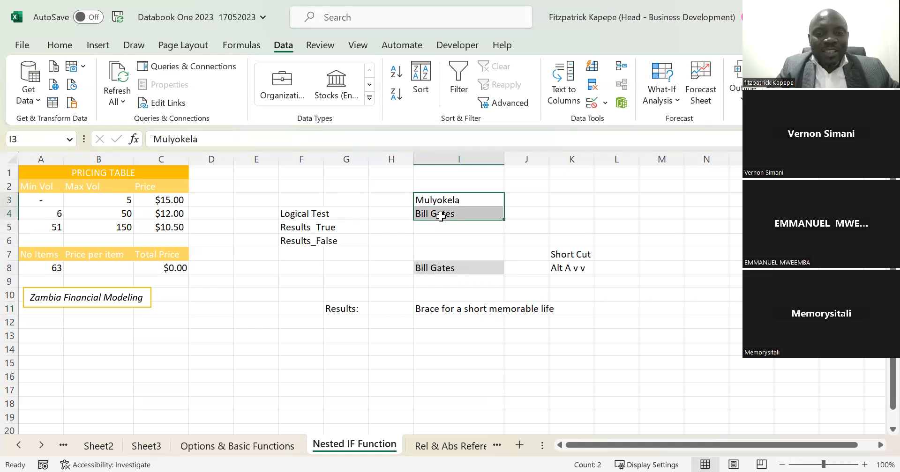
{"action": "left_click", "coordinate": [442, 304]}
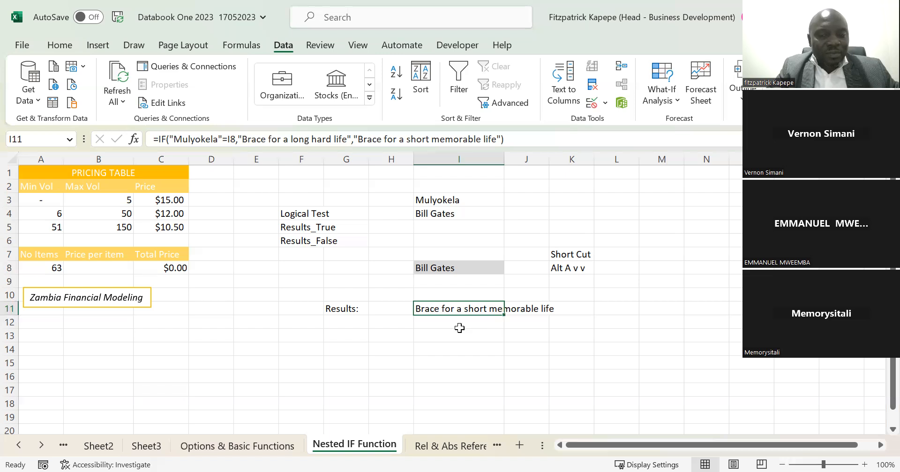
Demonstrate both IF messages again by choosing each name in the I8 drop-down, finishing with Bill Gates selected.
{"action": "left_click", "coordinate": [459, 268]}
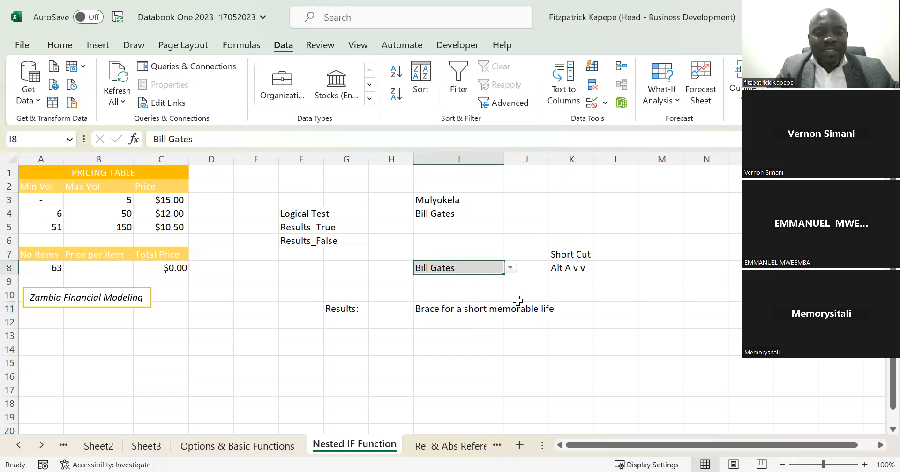
{"action": "left_click", "coordinate": [508, 269]}
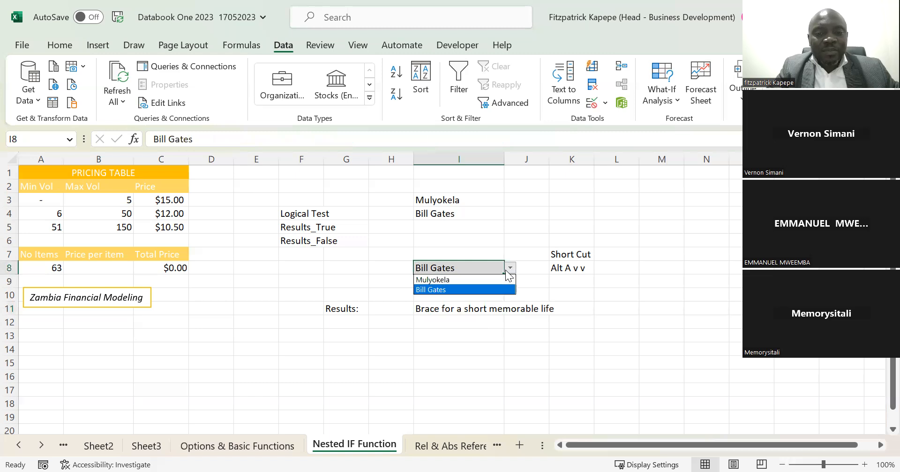
{"action": "left_click", "coordinate": [470, 280]}
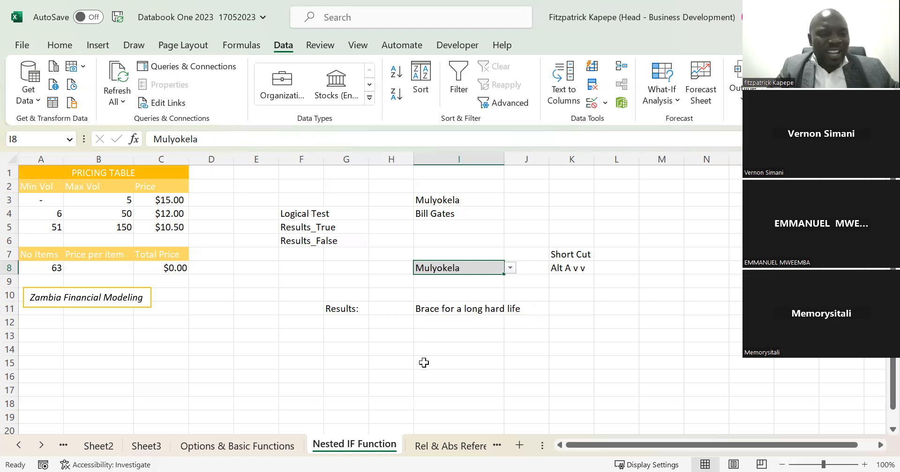
{"action": "left_click", "coordinate": [510, 269]}
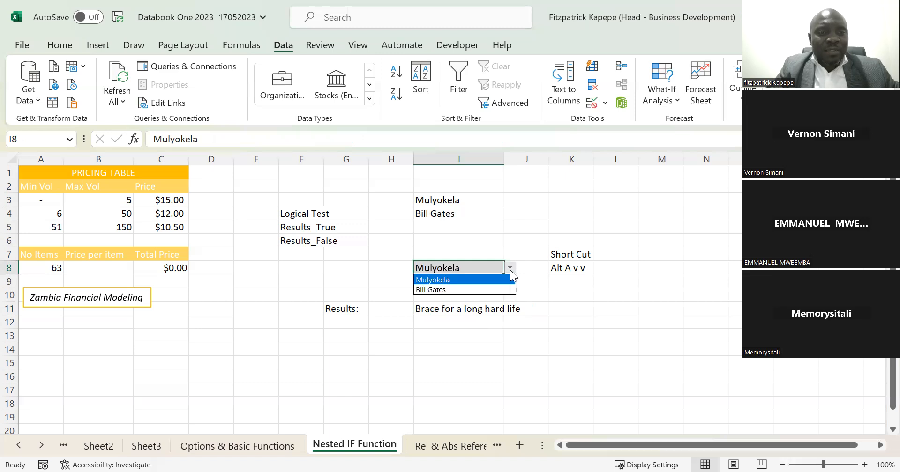
{"action": "left_click", "coordinate": [475, 290]}
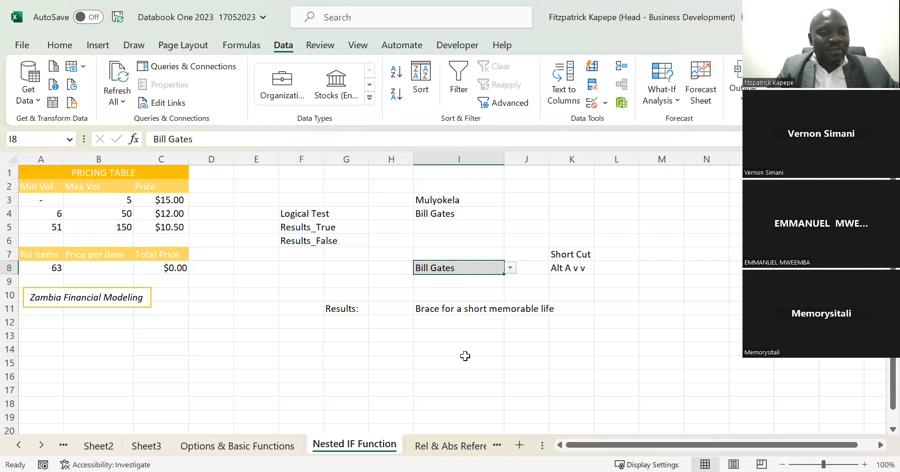
{"action": "left_click", "coordinate": [510, 268]}
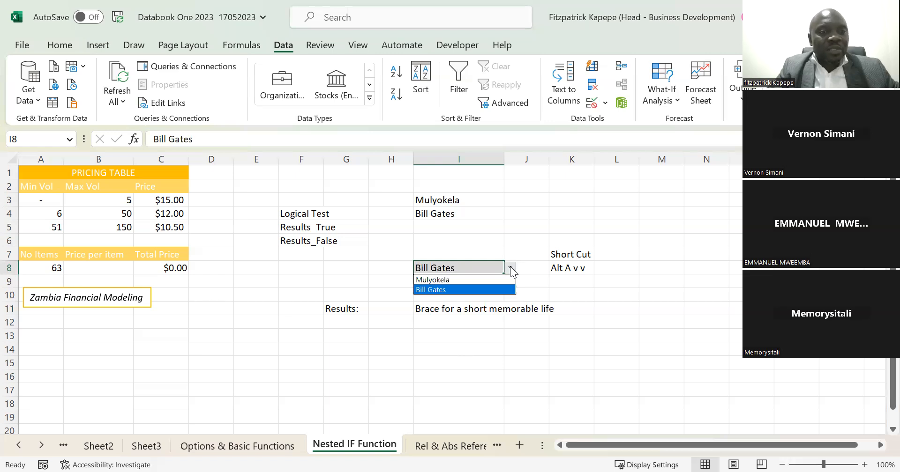
{"action": "left_click", "coordinate": [460, 310]}
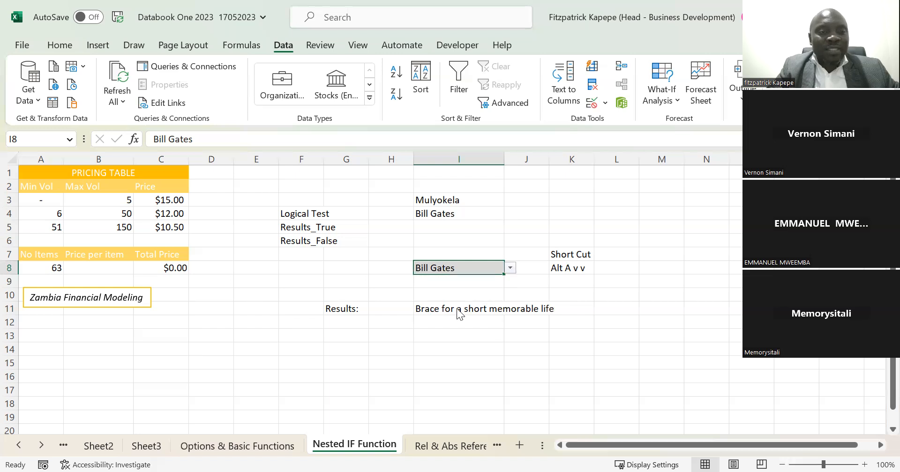
Review the IF formula in I11 against the argument labels Logical Test, Results_True and Results_False in F4:F6.
{"action": "left_click", "coordinate": [457, 309]}
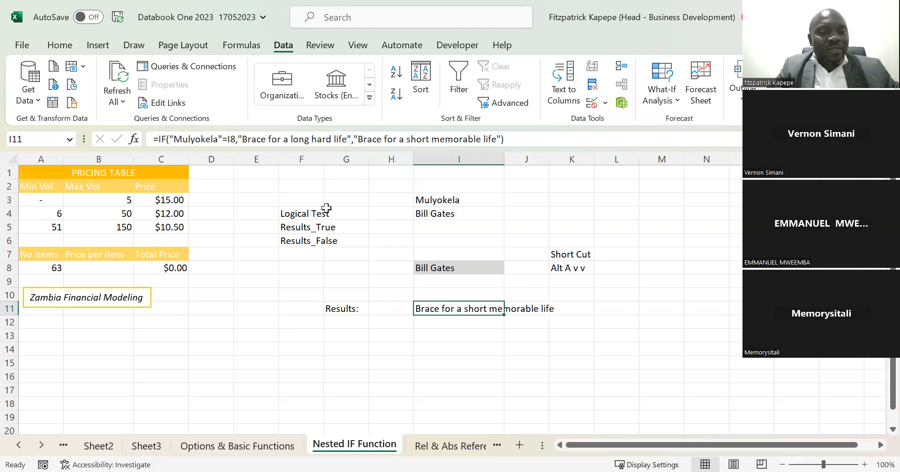
{"action": "left_click", "coordinate": [307, 214]}
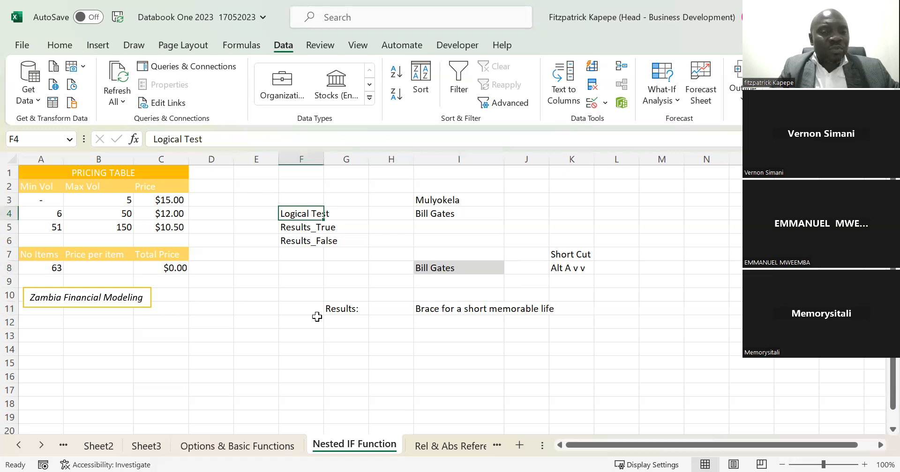
{"action": "key", "text": "Down"}
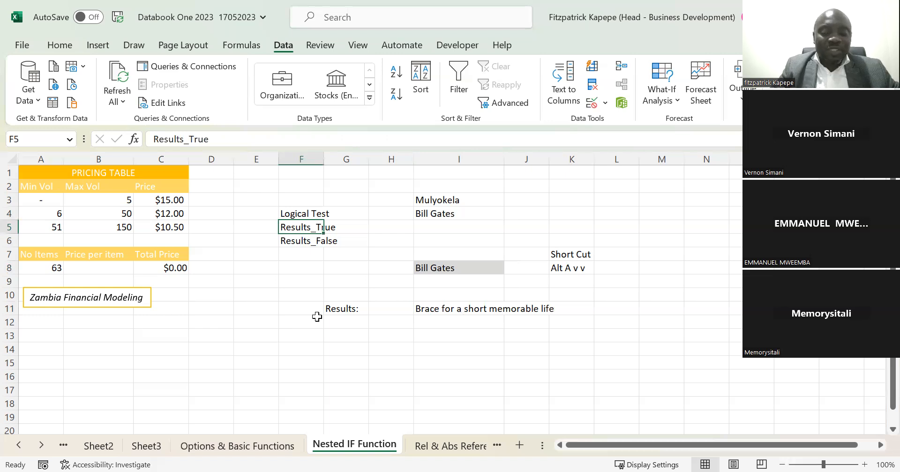
{"action": "key", "text": "Down"}
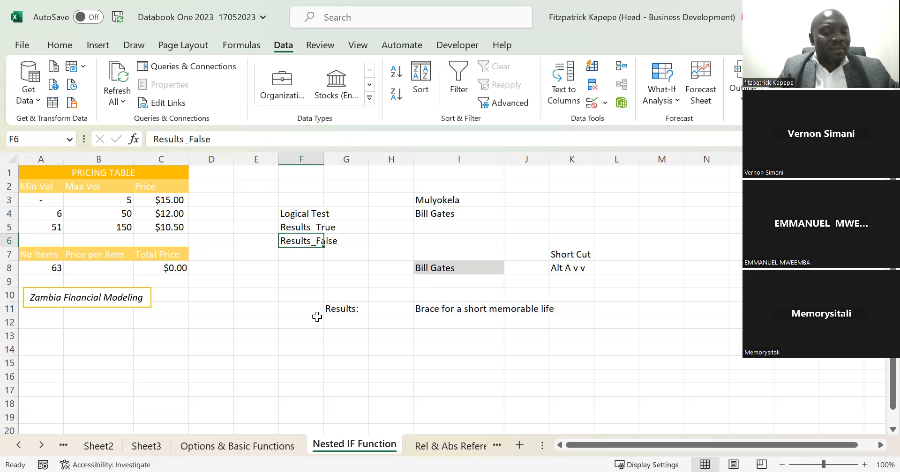
{"action": "key", "text": "Down"}
{"action": "key", "text": "Down"}
{"action": "key", "text": "Down"}
{"action": "key", "text": "Up"}
{"action": "key", "text": "Up"}
{"action": "key", "text": "Down"}
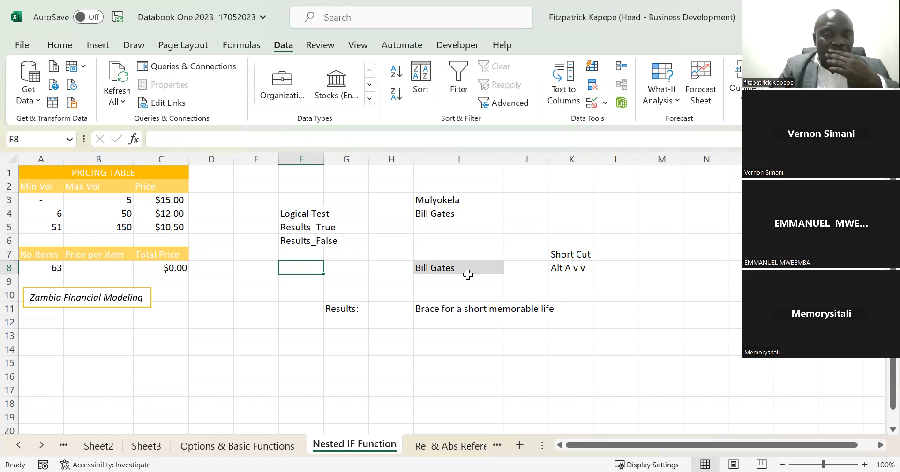
{"action": "left_click", "coordinate": [449, 266]}
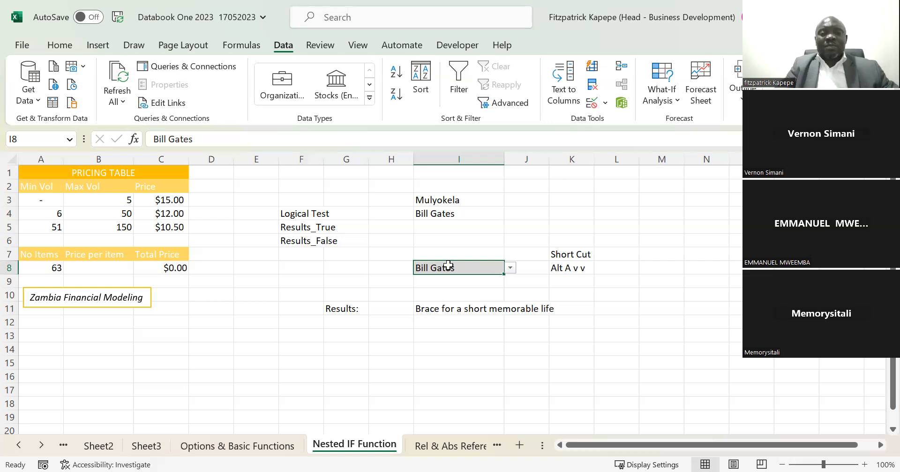
Copy the two names from I3:I4 to I14:I15 and add Myles Munroe as a third name in I16.
{"action": "mouse_move", "coordinate": [448, 199]}
{"action": "left_mouse_down"}
{"action": "mouse_move", "coordinate": [446, 221]}
{"action": "mouse_move", "coordinate": [448, 208]}
{"action": "left_mouse_up"}
{"action": "key", "text": "ctrl+c"}
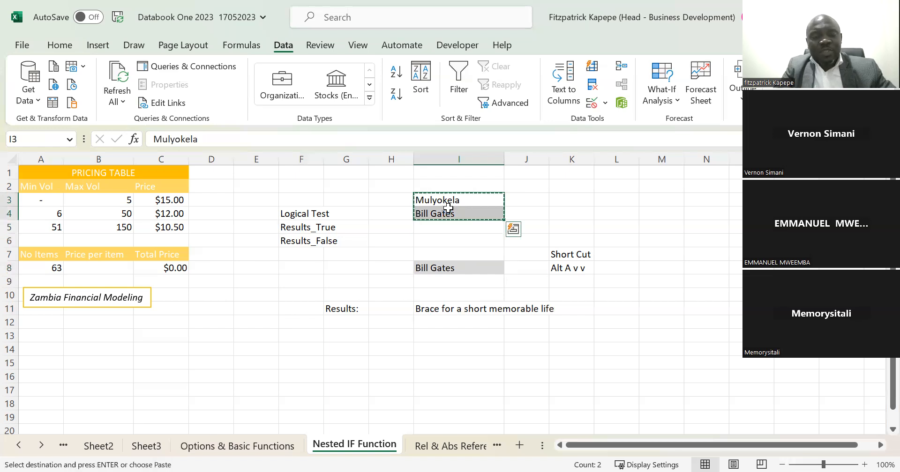
{"action": "left_click", "coordinate": [440, 347]}
{"action": "key", "text": "ctrl+v"}
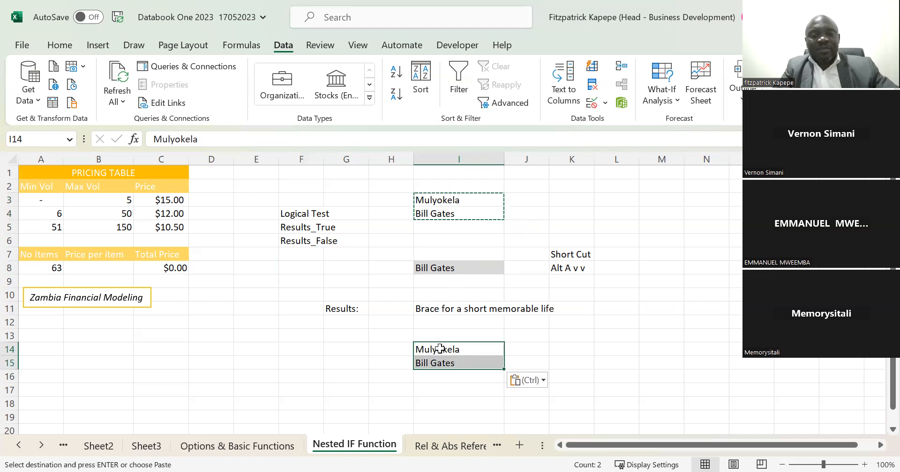
{"action": "left_click", "coordinate": [434, 377]}
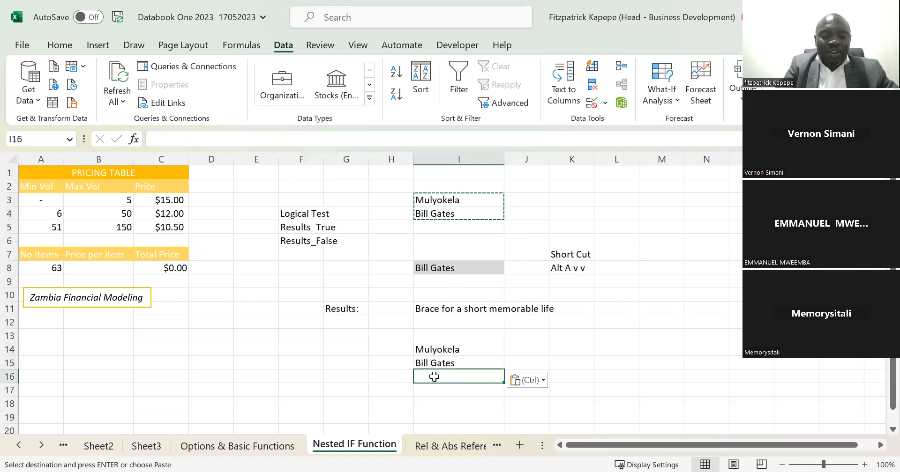
{"action": "type", "text": "Myles"}
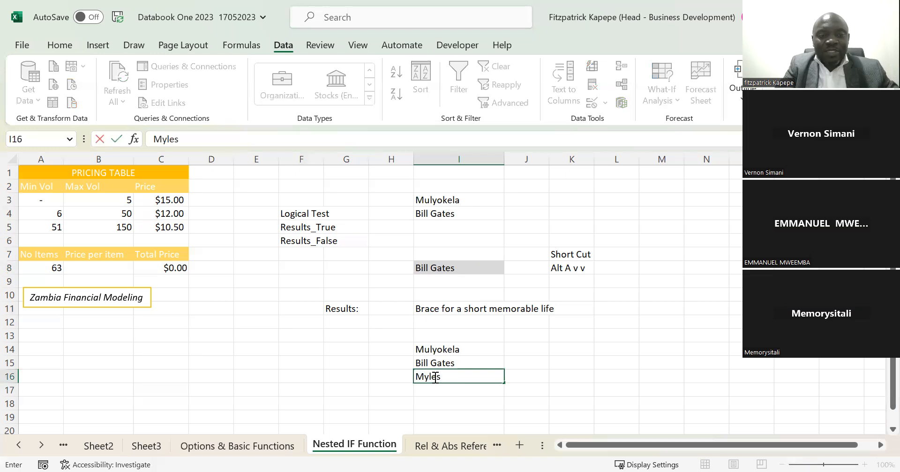
{"action": "type", "text": " Munroe"}
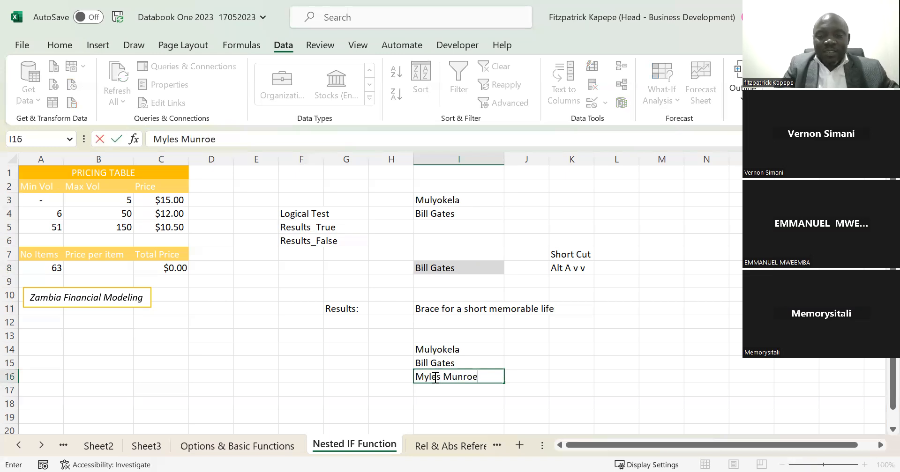
{"action": "key", "text": "Return"}
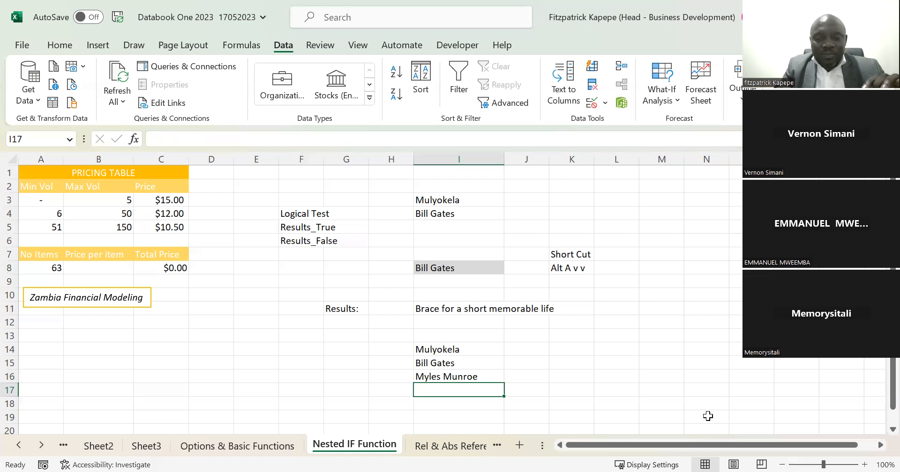
Shade cell I18, below the three-name list, with a light grey fill.
{"action": "key", "text": "Down"}
{"action": "key", "text": "Down"}
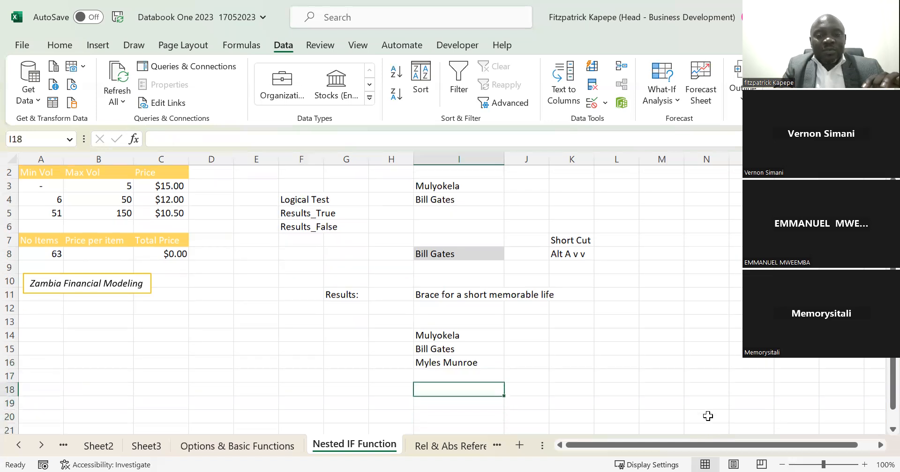
{"action": "key", "text": "Up"}
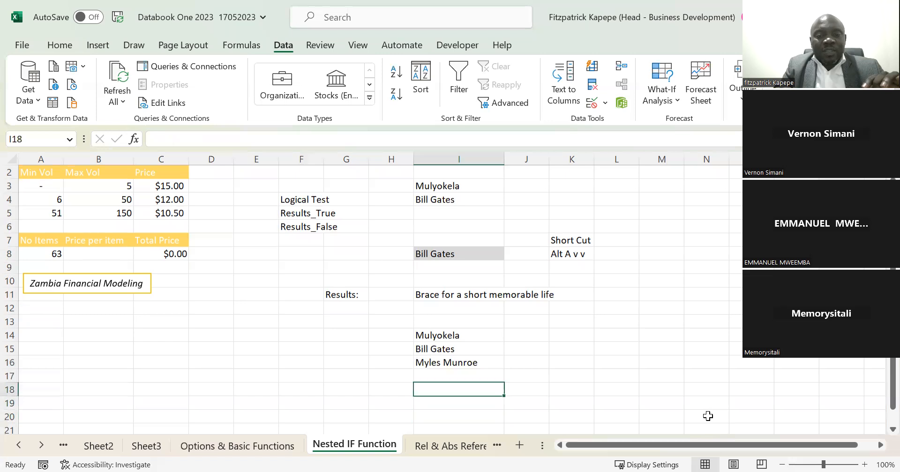
{"action": "right_click", "coordinate": [448, 390]}
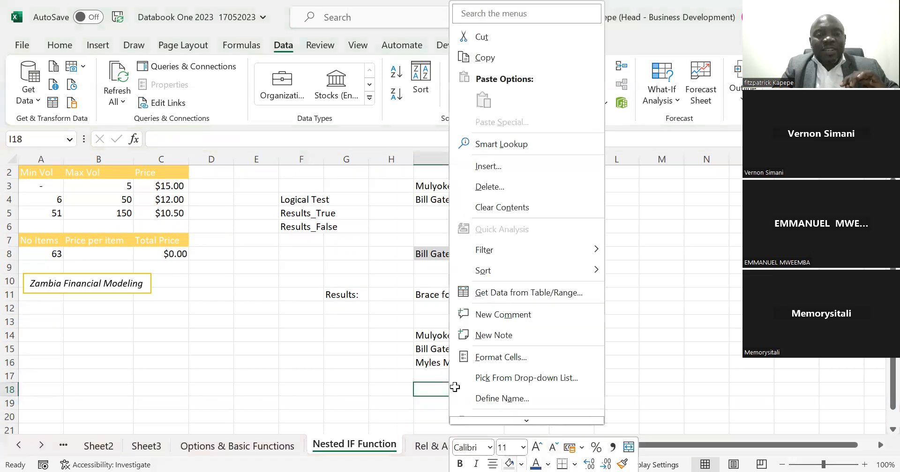
{"action": "key", "text": "Escape"}
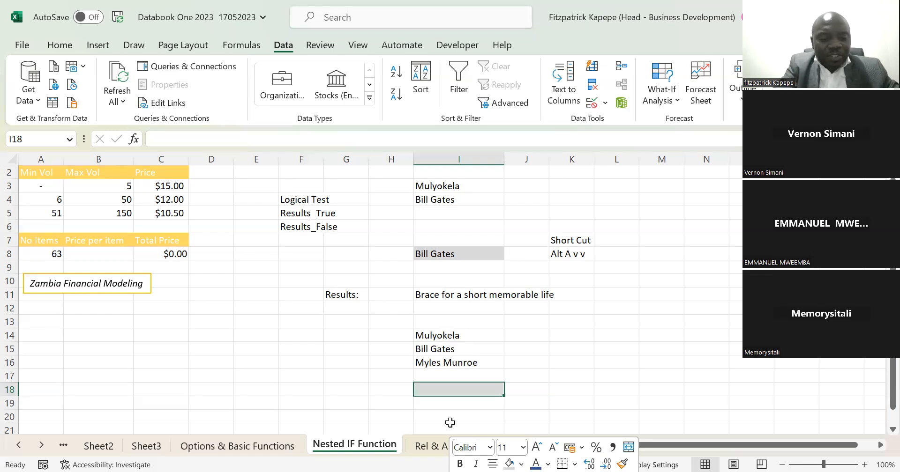
Add a List data validation to I18 with source =$I$14:$I$16 and choose the name from I14 in its drop-down.
{"action": "key", "text": "alt"}
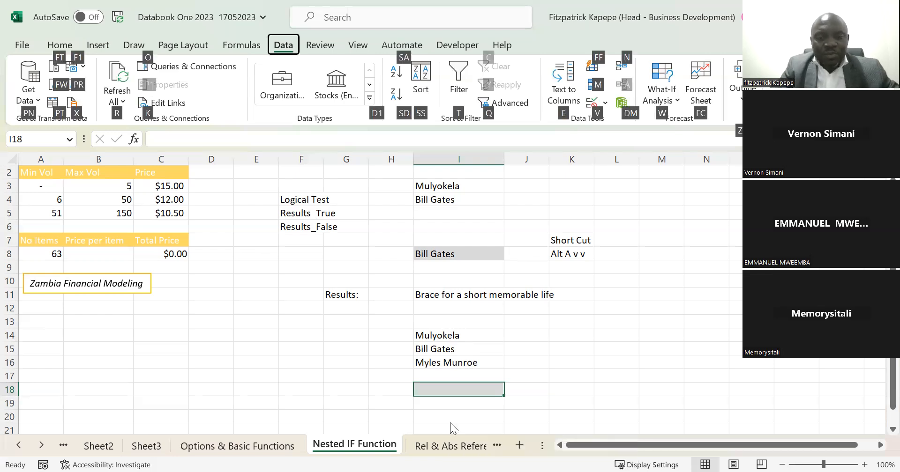
{"action": "key", "text": "v"}
{"action": "key", "text": "v"}
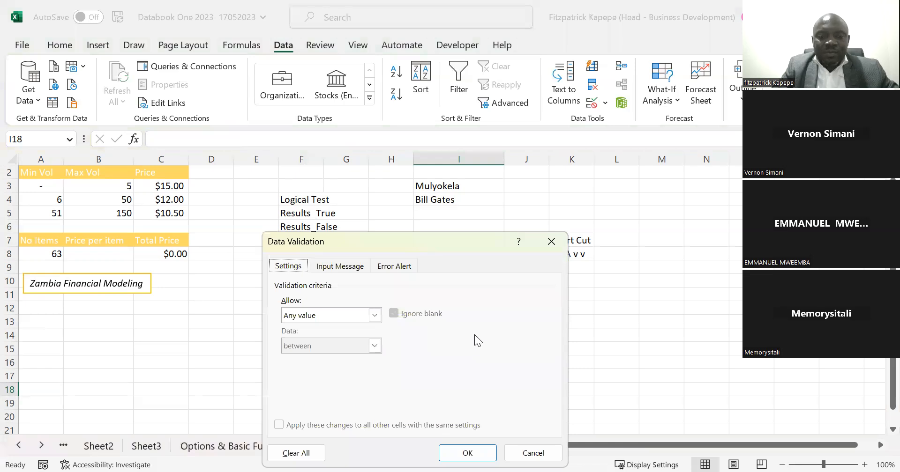
{"action": "key", "text": "alt+Down"}
{"action": "key", "text": "Down"}
{"action": "key", "text": "Down"}
{"action": "key", "text": "Down"}
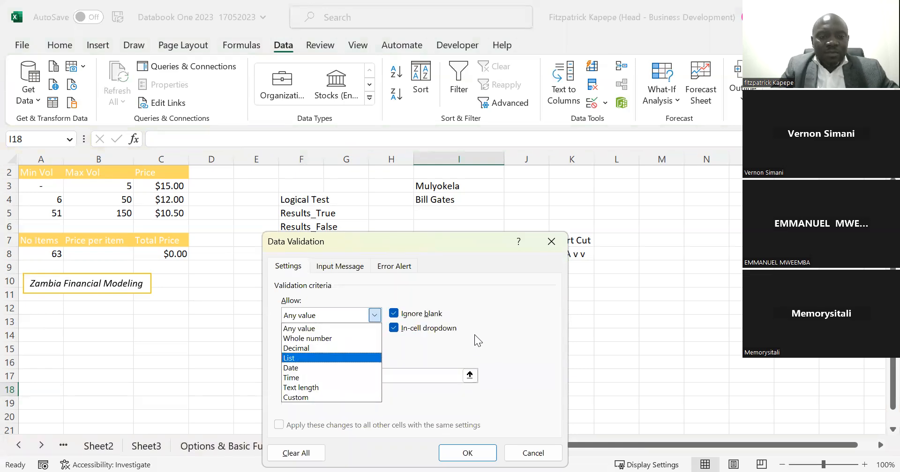
{"action": "key", "text": "Return"}
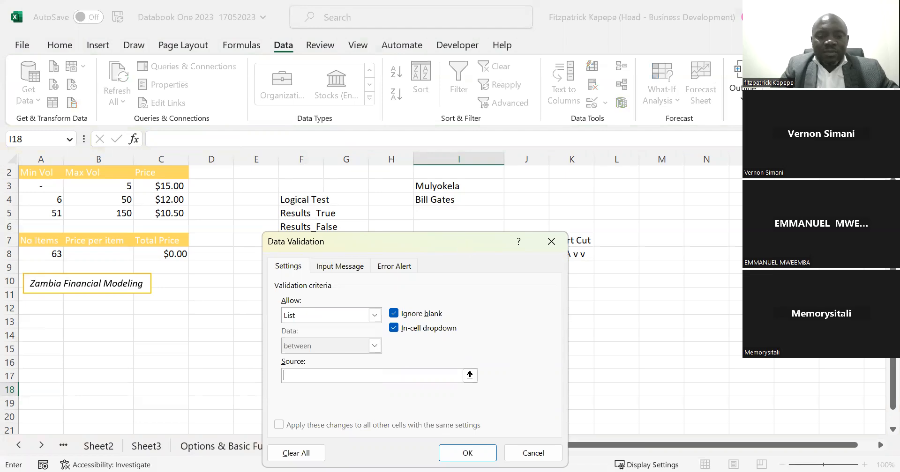
{"action": "left_click_drag", "start_coordinate": [462, 240], "coordinate": [826, 183]}
{"action": "left_click_drag", "start_coordinate": [442, 335], "coordinate": [449, 362]}
{"action": "left_click", "coordinate": [850, 397]}
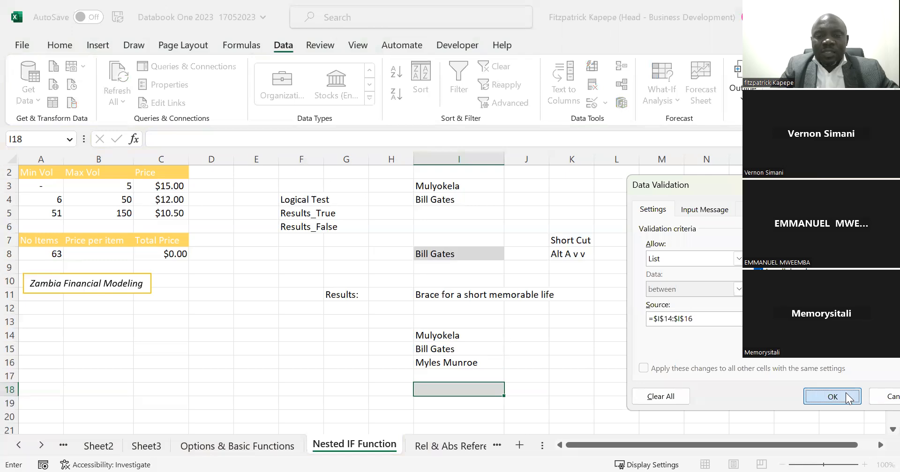
{"action": "left_click", "coordinate": [510, 390]}
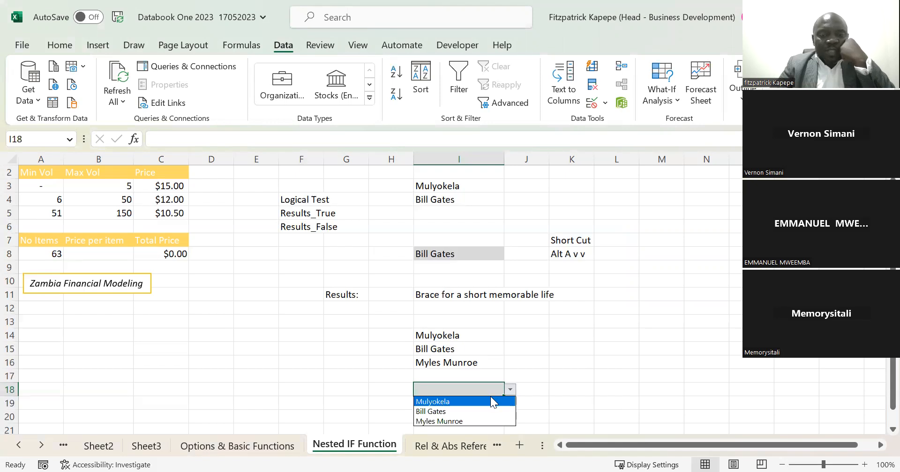
{"action": "left_click", "coordinate": [490, 401]}
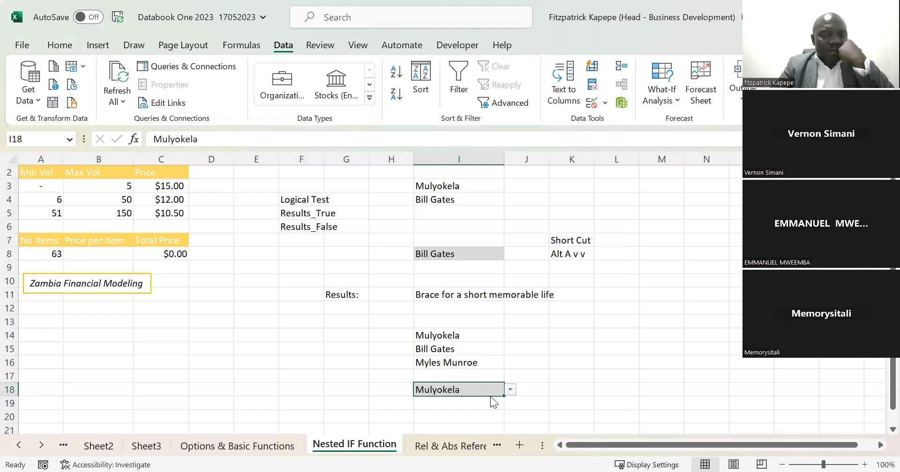
Copy the text "Brace for a long hard life" out of the IF formula in I11 into cell M16.
{"action": "left_click", "coordinate": [437, 296]}
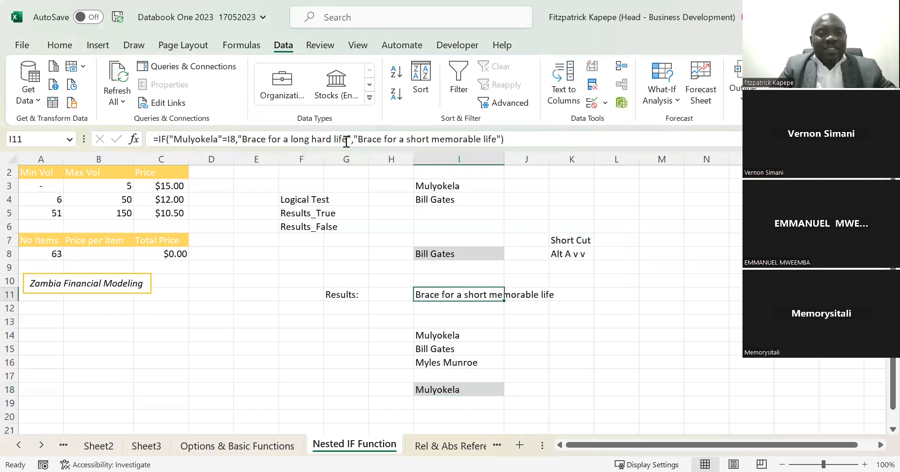
{"action": "left_click_drag", "start_coordinate": [347, 141], "coordinate": [244, 142]}
{"action": "key", "text": "ctrl+c"}
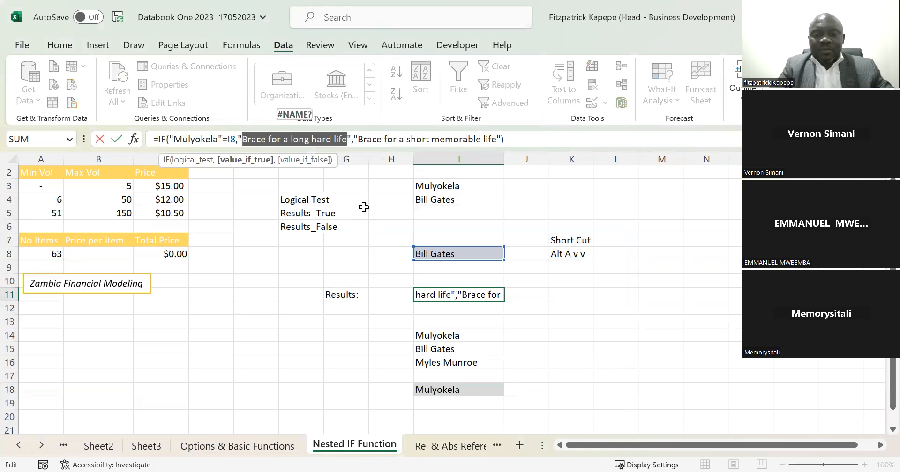
{"action": "key", "text": "Escape"}
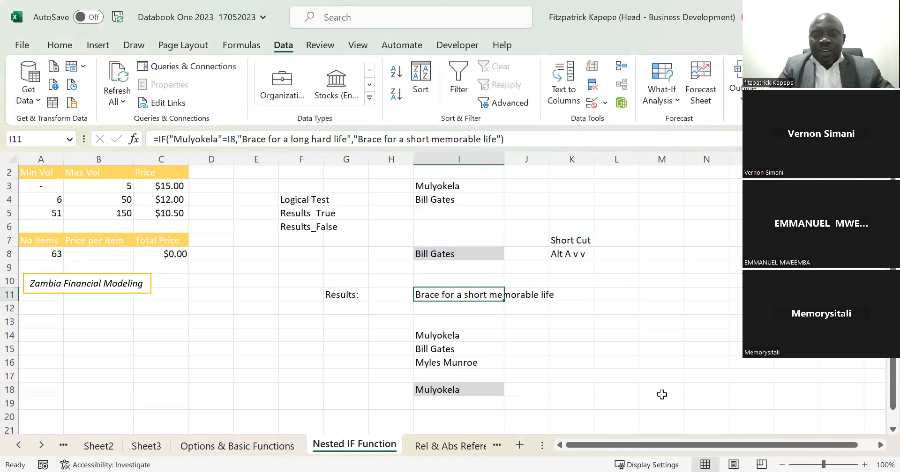
{"action": "left_click", "coordinate": [649, 369]}
{"action": "key", "text": "ctrl+v"}
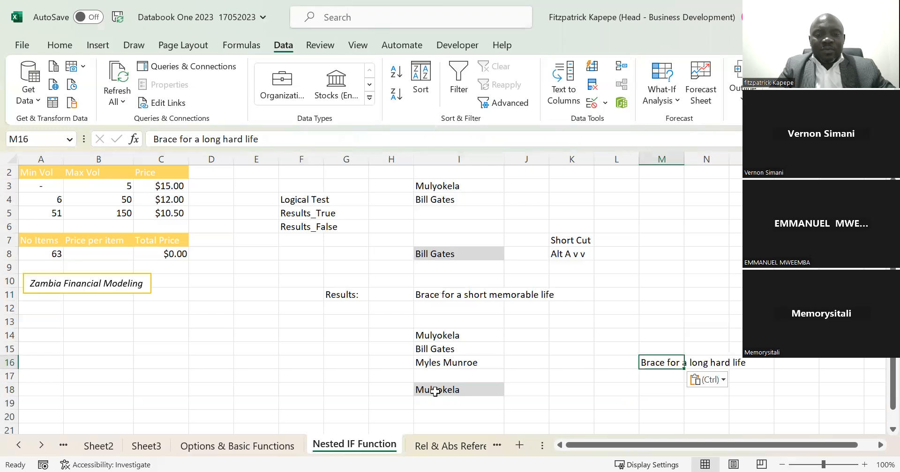
Copy the text "Brace for a short memorable life" out of the I11 formula into cell M17.
{"action": "left_click", "coordinate": [440, 292]}
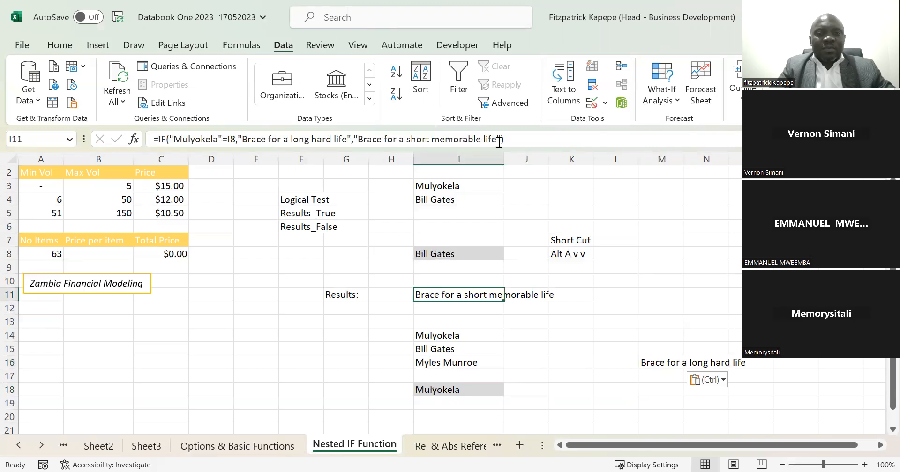
{"action": "left_click_drag", "start_coordinate": [497, 140], "coordinate": [357, 151]}
{"action": "key", "text": "ctrl+c"}
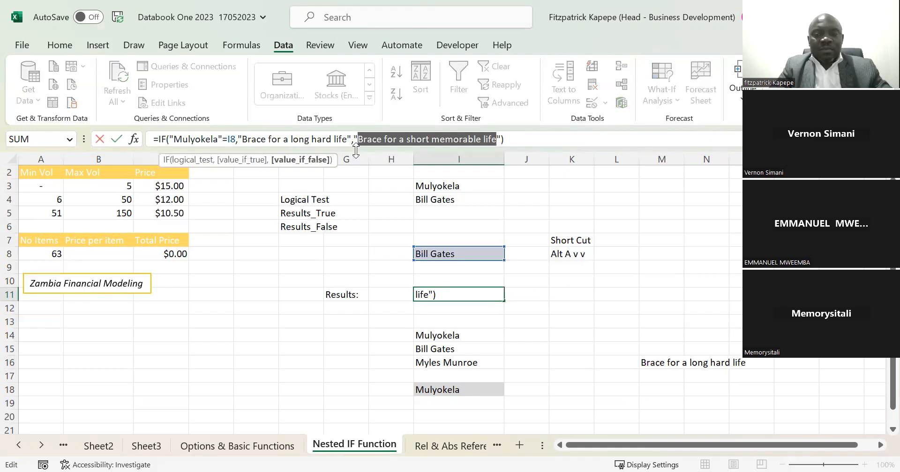
{"action": "left_click", "coordinate": [661, 377]}
{"action": "key", "text": "ctrl+v"}
Enter the third message "Lead a life of glory" in cell M18.
{"action": "left_click", "coordinate": [654, 389]}
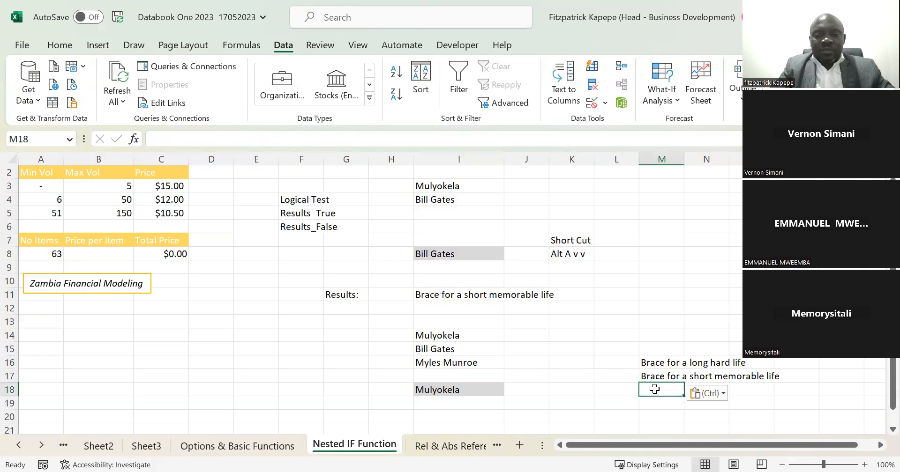
{"action": "type", "text": "L"}
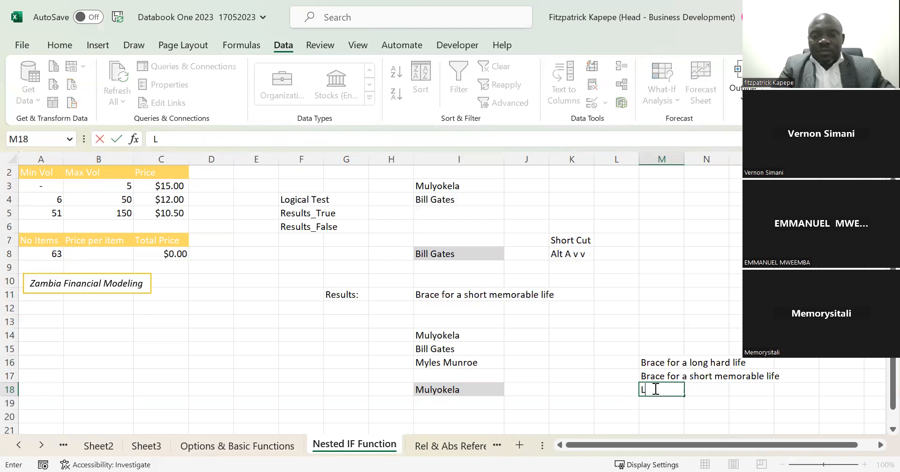
{"action": "type", "text": "ead"}
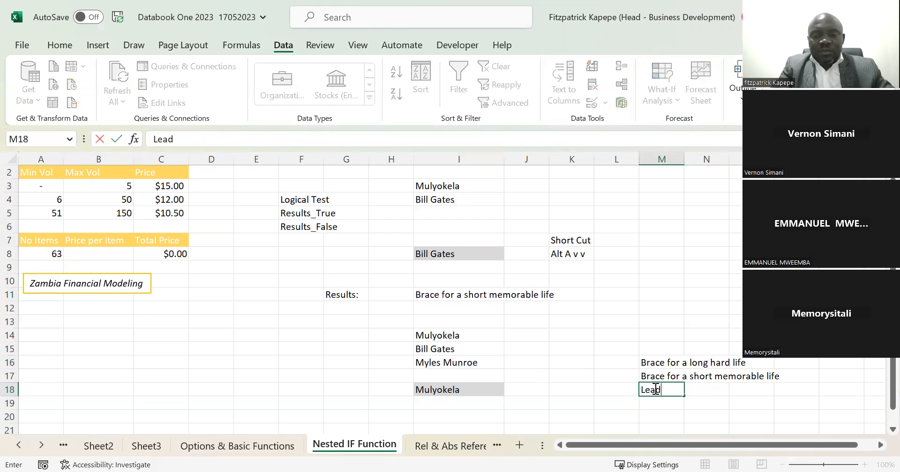
{"action": "type", "text": " a lig"}
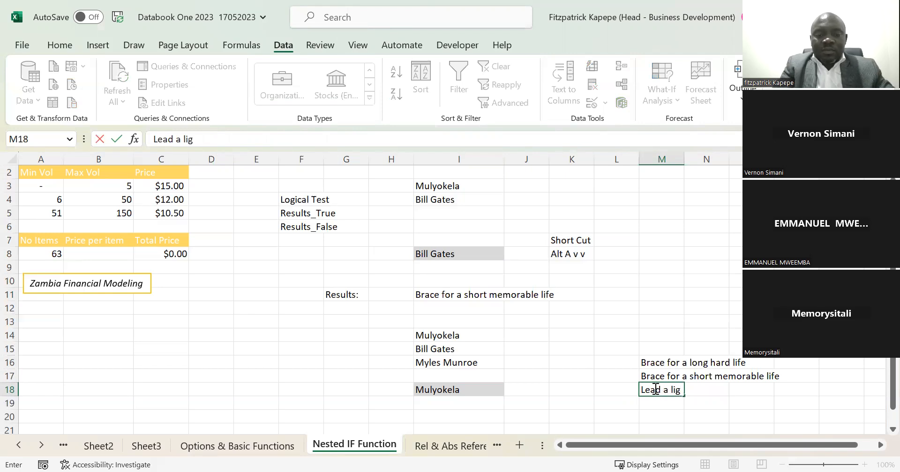
{"action": "key", "text": "BackSpace"}
{"action": "type", "text": "fe of"}
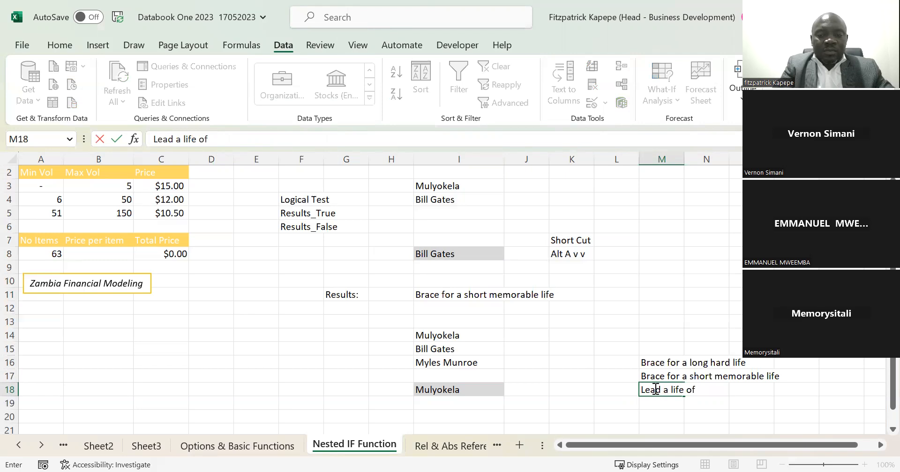
{"action": "type", "text": " glory"}
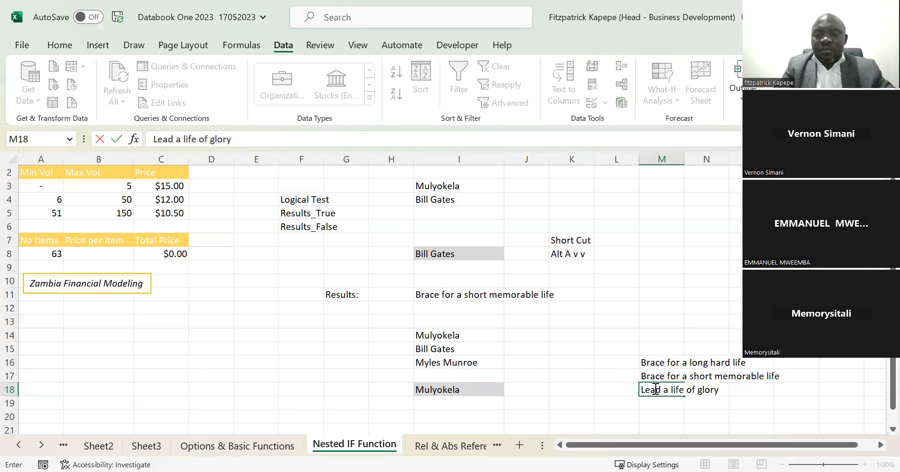
{"action": "key", "text": "Return"}
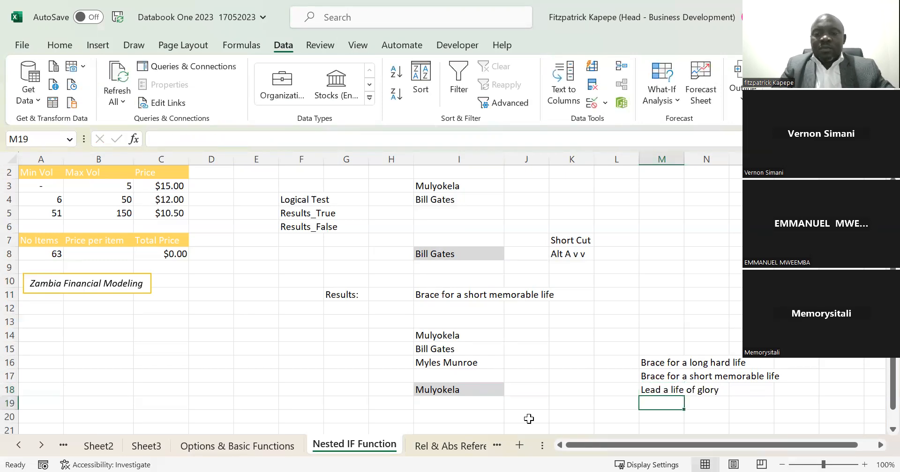
Widen column M to fit the three messages and leave M16:M18 selected.
{"action": "left_click", "coordinate": [444, 417]}
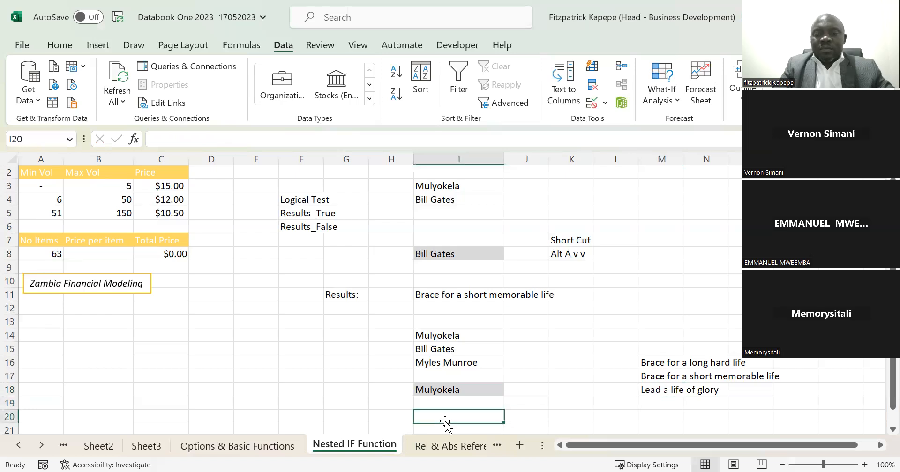
{"action": "key", "text": "Down"}
{"action": "key", "text": "Down"}
{"action": "left_click_drag", "start_coordinate": [659, 335], "coordinate": [661, 362]}
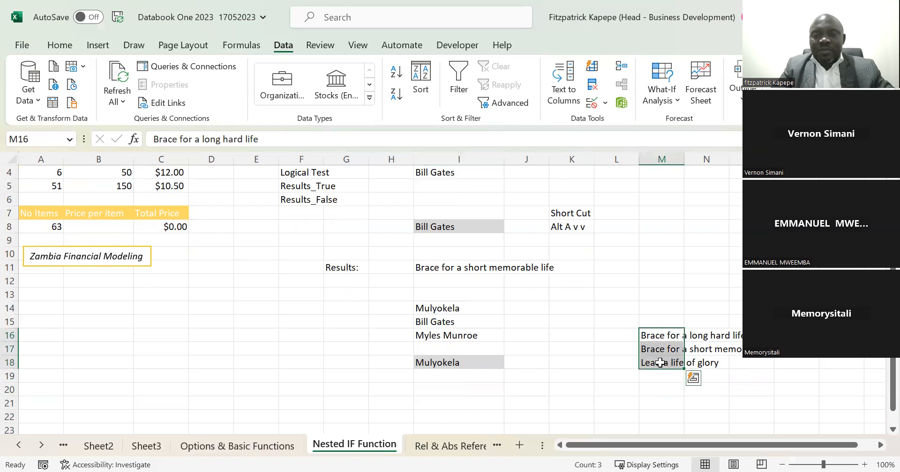
{"action": "left_click_drag", "start_coordinate": [684, 155], "coordinate": [783, 155]}
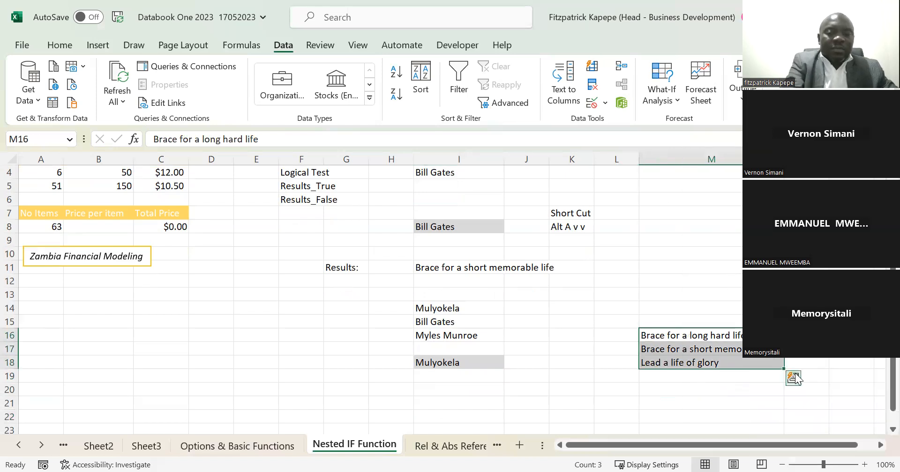
{"action": "left_click", "coordinate": [793, 378]}
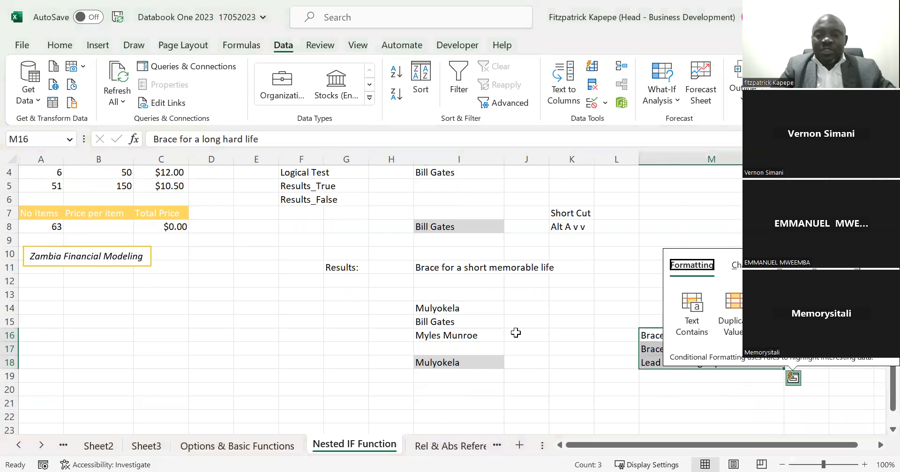
{"action": "left_click", "coordinate": [582, 364]}
{"action": "left_click", "coordinate": [443, 390]}
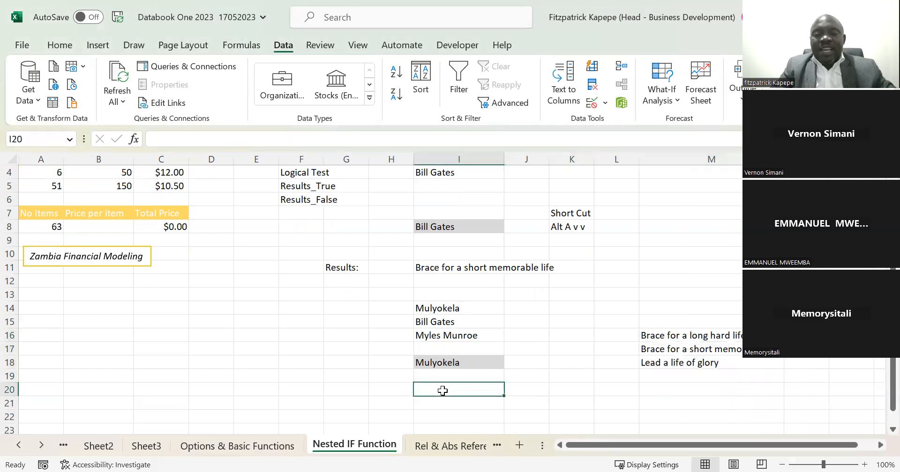
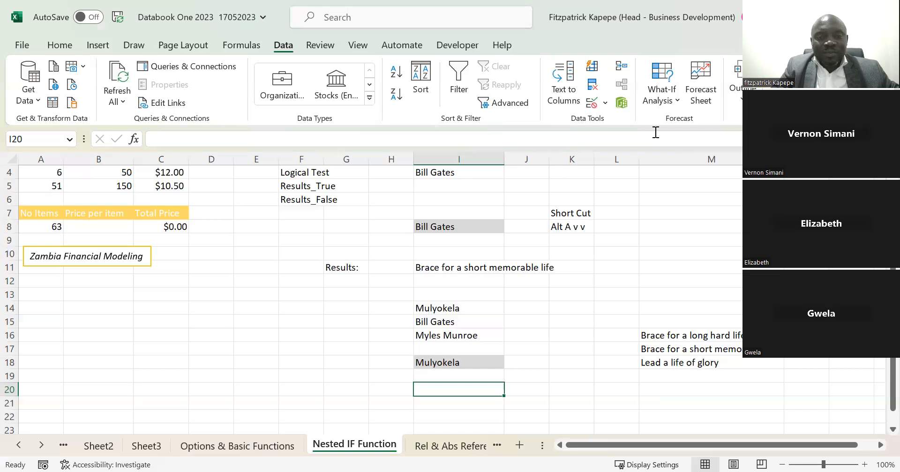
{"action": "key", "text": "alt+Tab"}
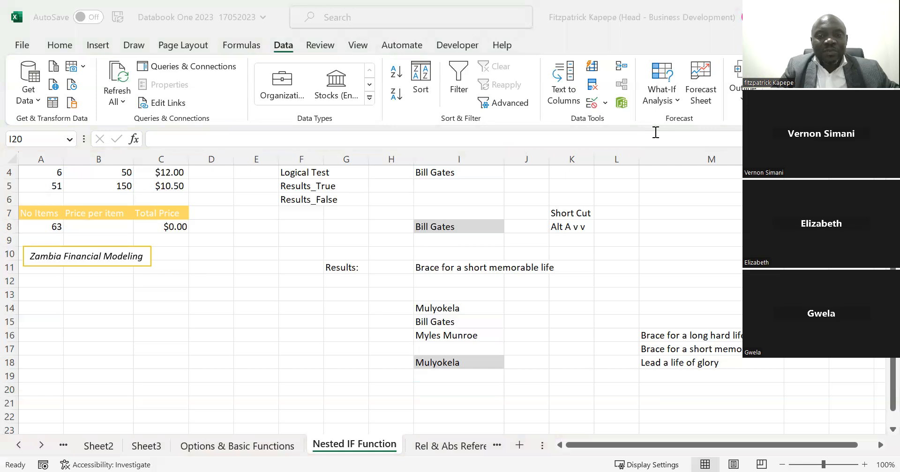
Start an IF function in cell I21 and open its Function Arguments dialog, placed clear of the names in column I.
{"action": "left_click", "coordinate": [440, 399]}
{"action": "left_click", "coordinate": [443, 405]}
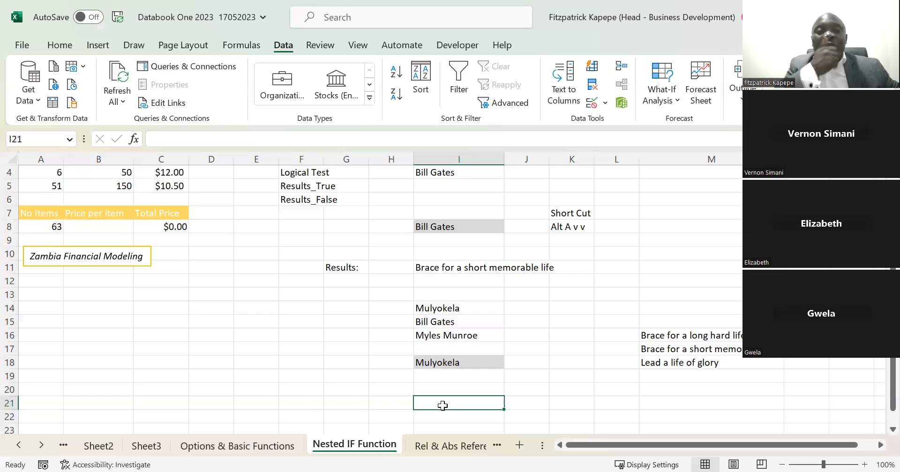
{"action": "type", "text": "=if"}
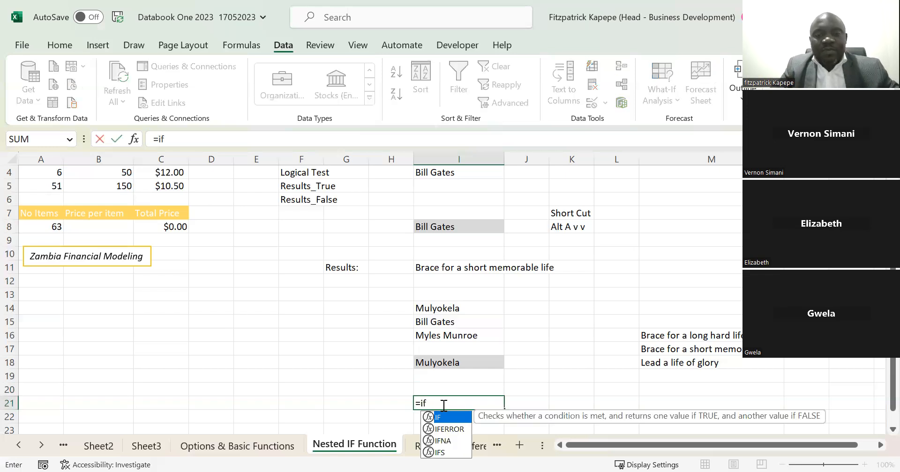
{"action": "key", "text": "Tab"}
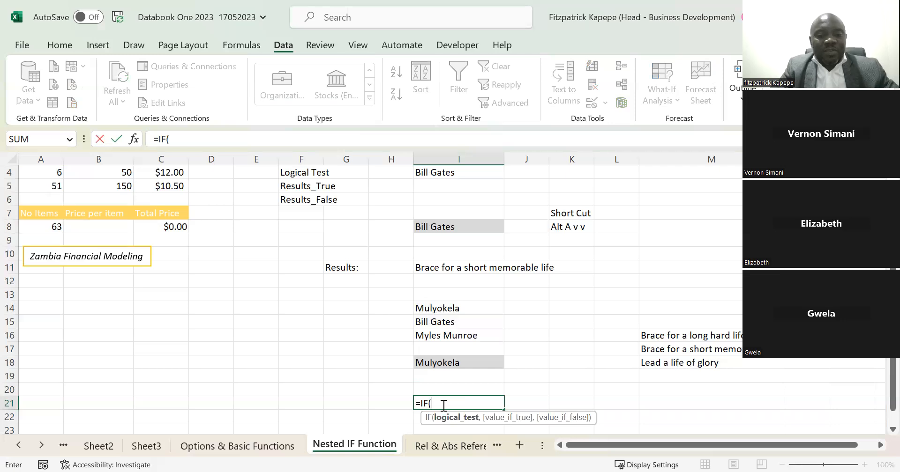
{"action": "key", "text": "ctrl+a"}
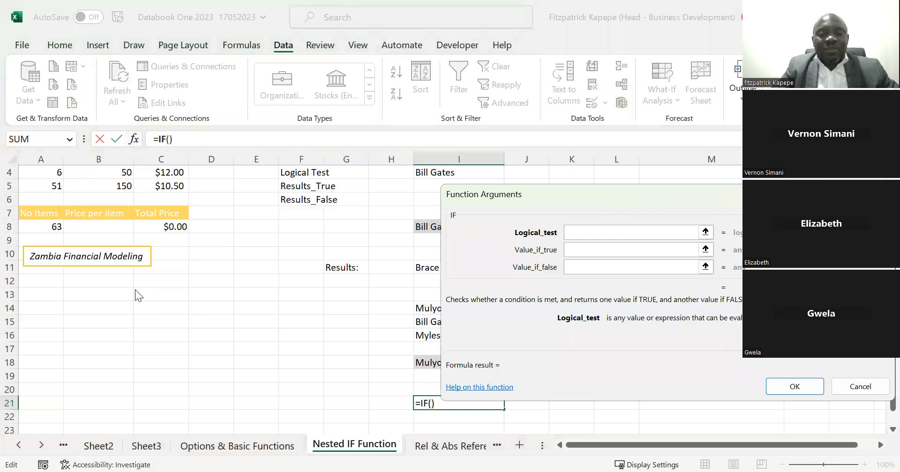
{"action": "left_click_drag", "start_coordinate": [595, 242], "coordinate": [104, 270]}
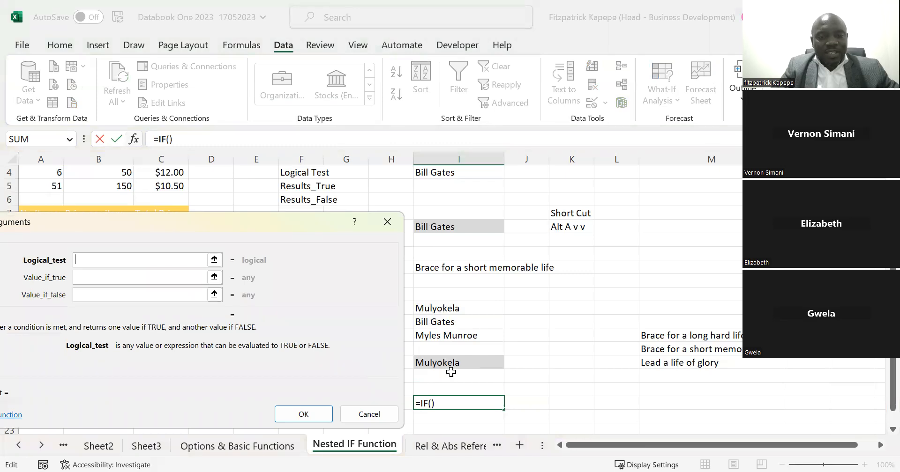
Set the IF's logical test to I18=I14 and its value if true to M16.
{"action": "left_click", "coordinate": [446, 362]}
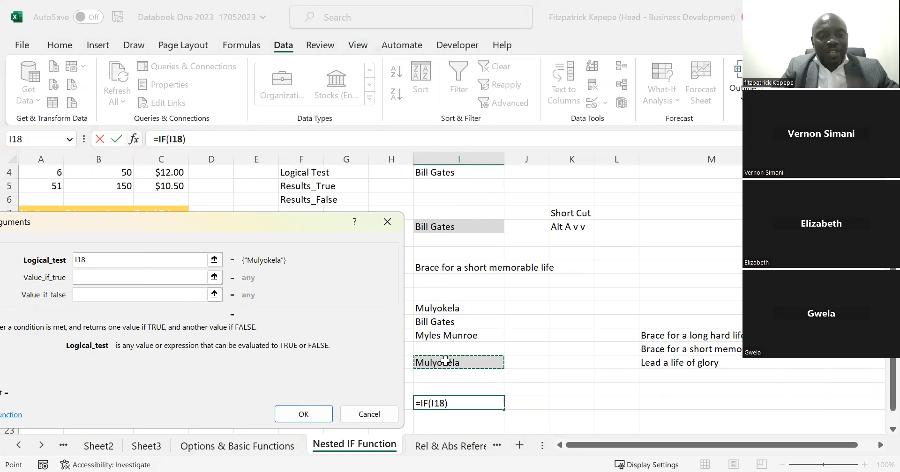
{"action": "type", "text": "="}
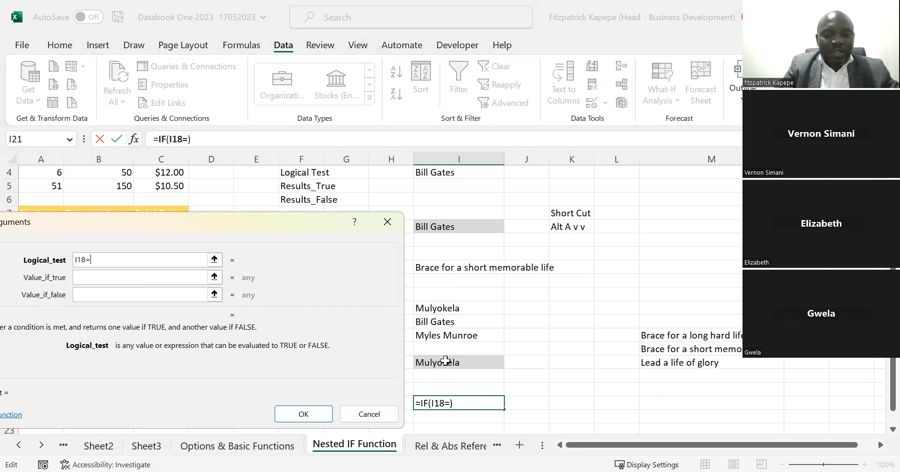
{"action": "type", "text": "\"\""}
{"action": "key", "text": "BackSpace"}
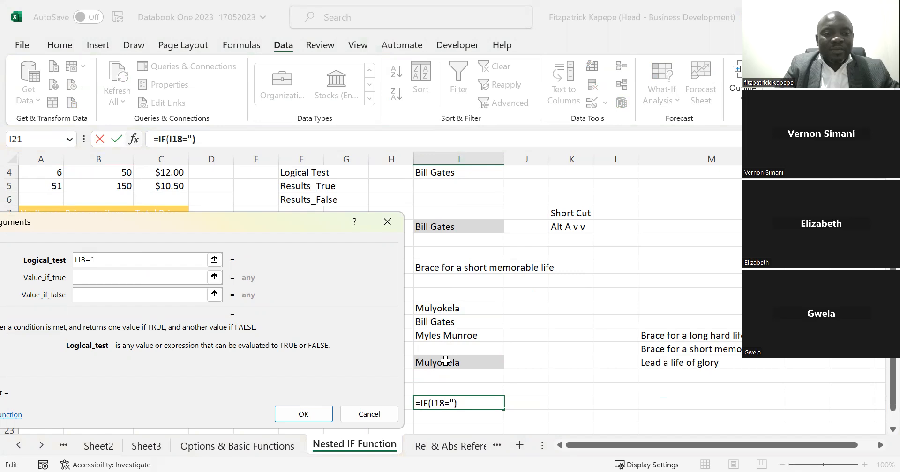
{"action": "key", "text": "BackSpace"}
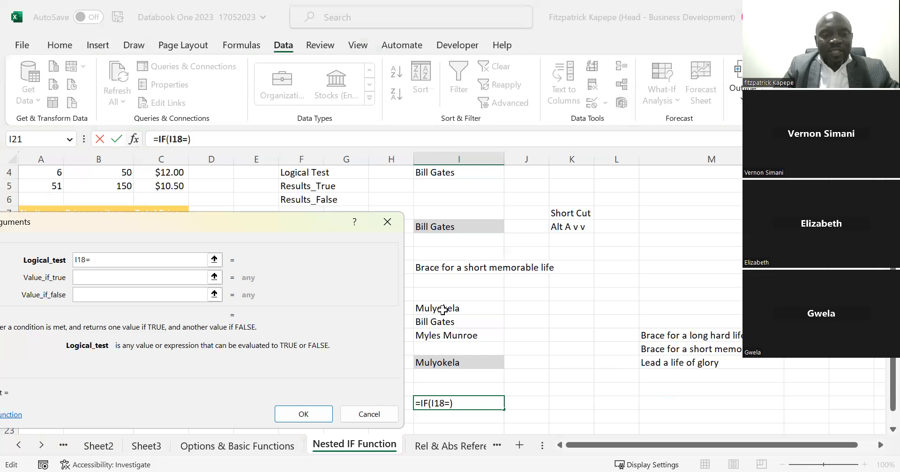
{"action": "left_click", "coordinate": [443, 310]}
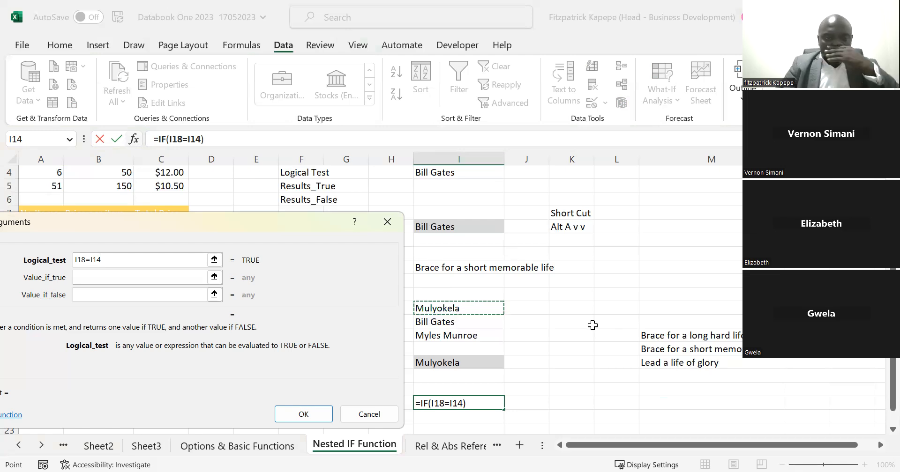
{"action": "left_click", "coordinate": [107, 276]}
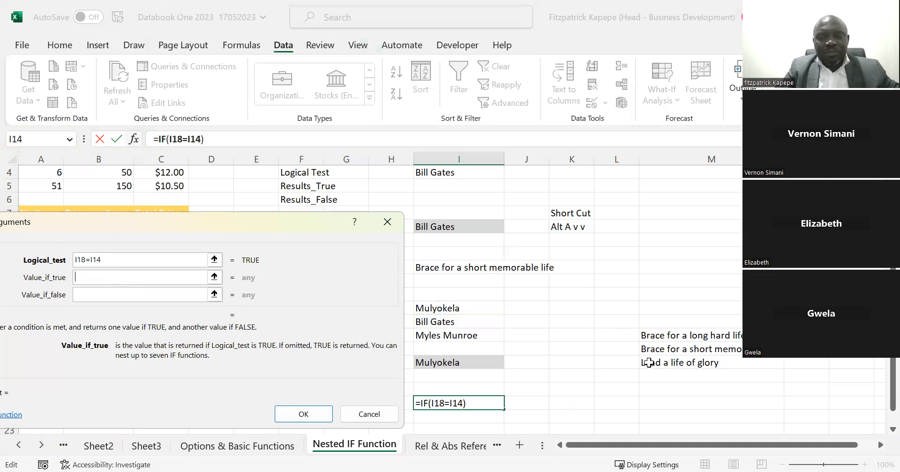
{"action": "left_click", "coordinate": [703, 336]}
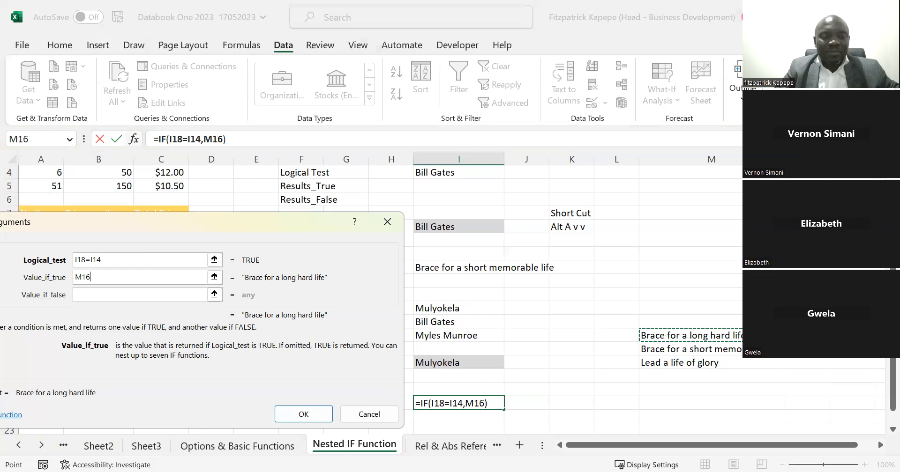
Nest a second IF as the first IF's value if false and bring up the nested function's arguments.
{"action": "left_click", "coordinate": [96, 293]}
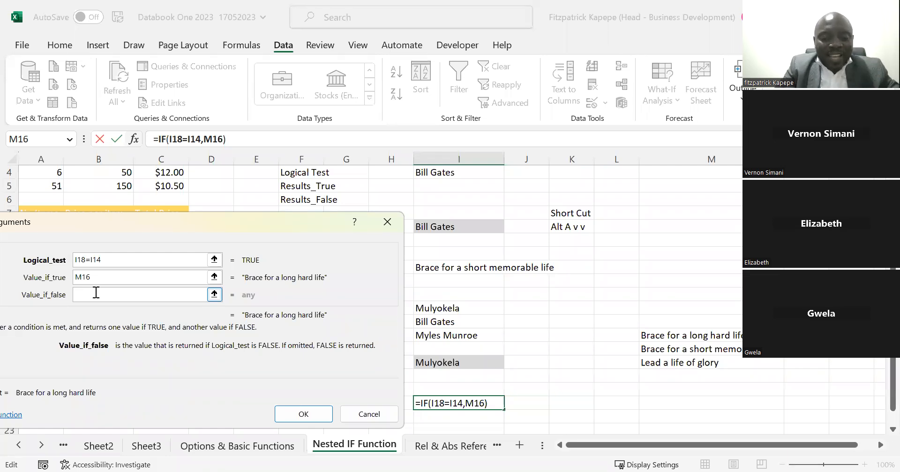
{"action": "type", "text": "if"}
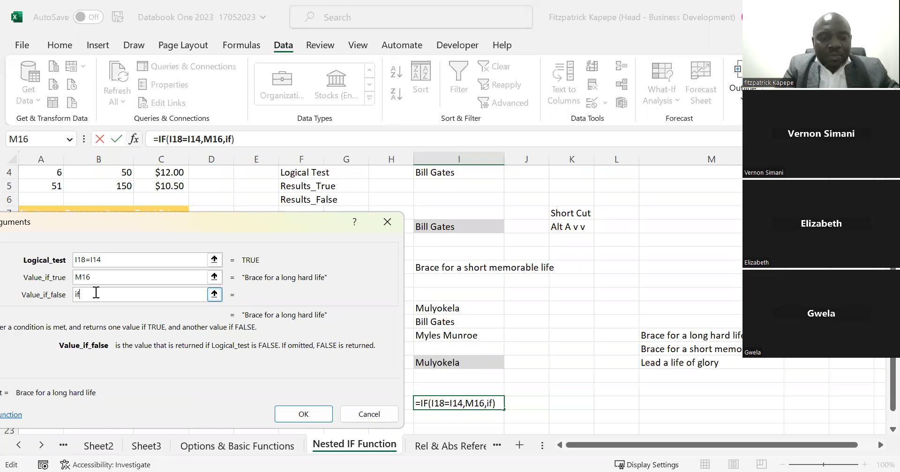
{"action": "type", "text": "("}
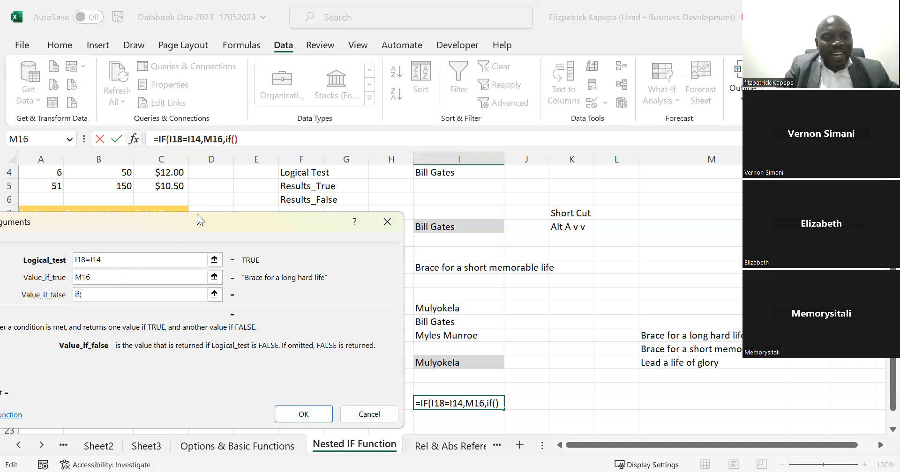
{"action": "left_click", "coordinate": [234, 140]}
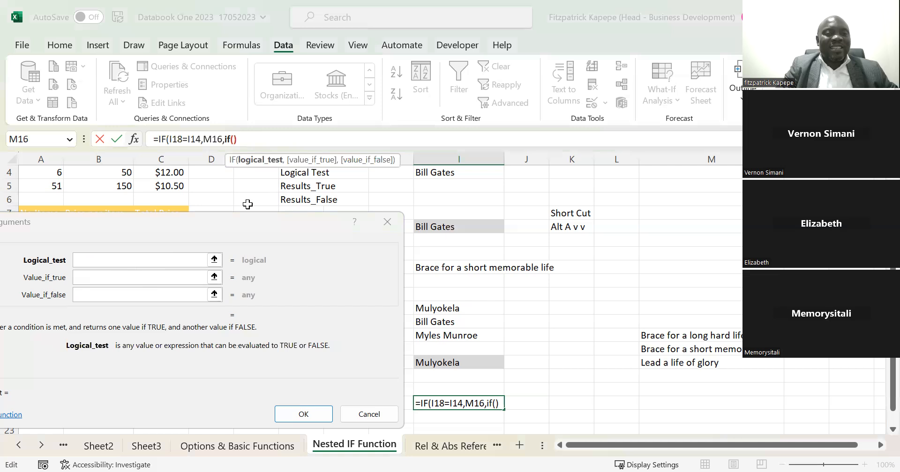
{"action": "left_click", "coordinate": [163, 141]}
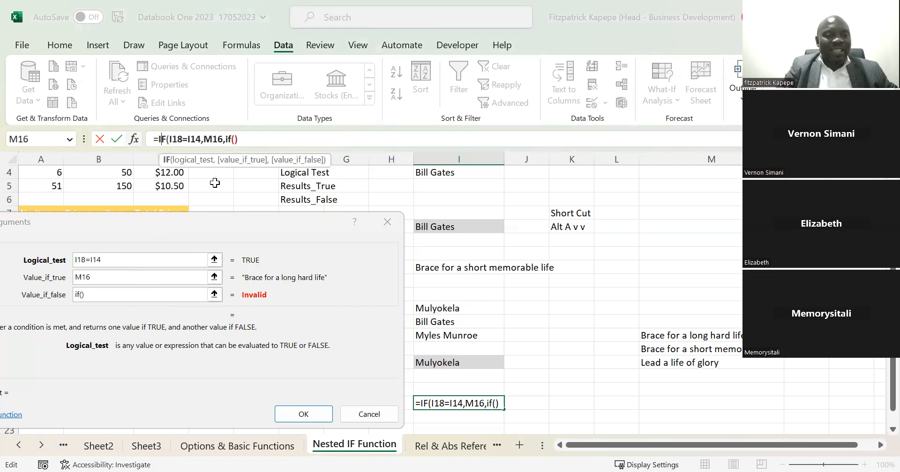
{"action": "left_click", "coordinate": [235, 140]}
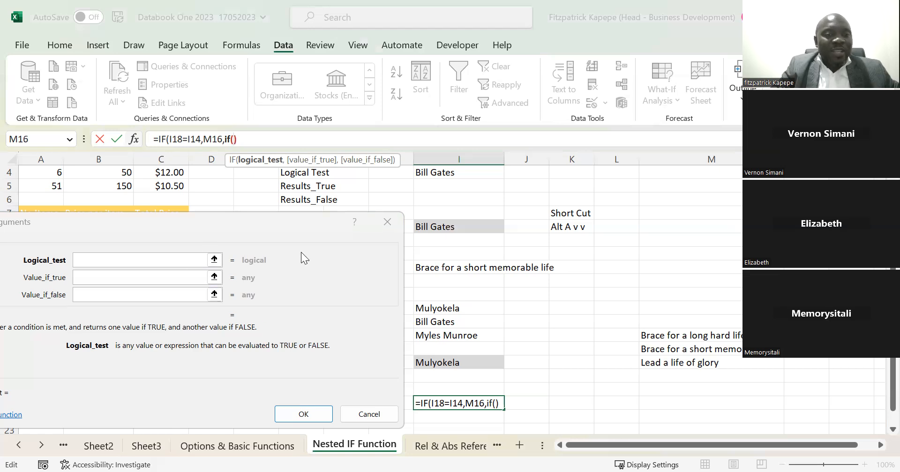
Fill in the nested IF with logical test I18=I15, M17 as value if true and M18 as value if false.
{"action": "left_click", "coordinate": [95, 259]}
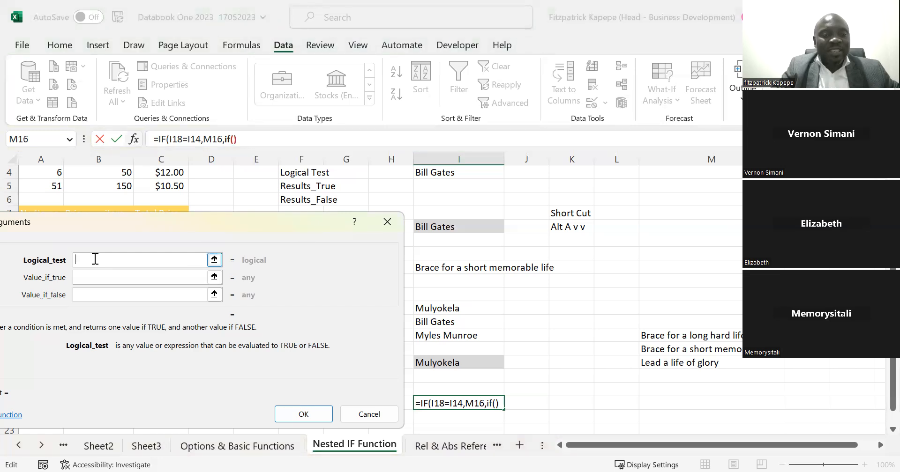
{"action": "left_click", "coordinate": [437, 365]}
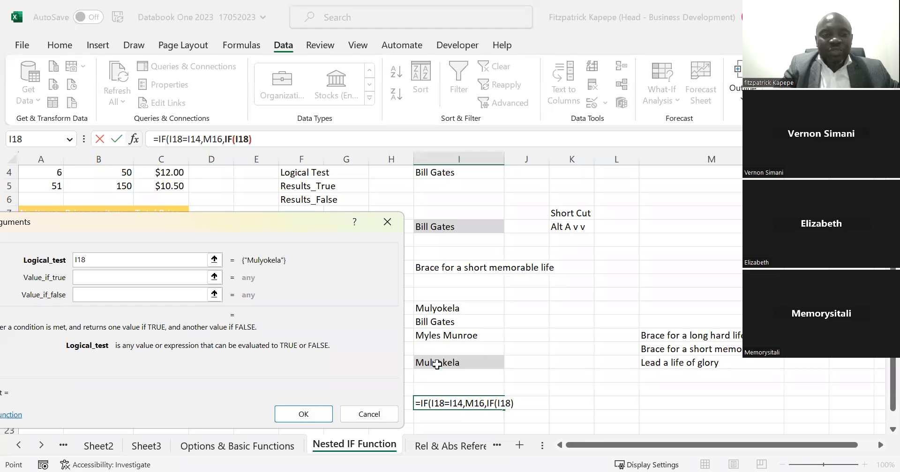
{"action": "type", "text": "="}
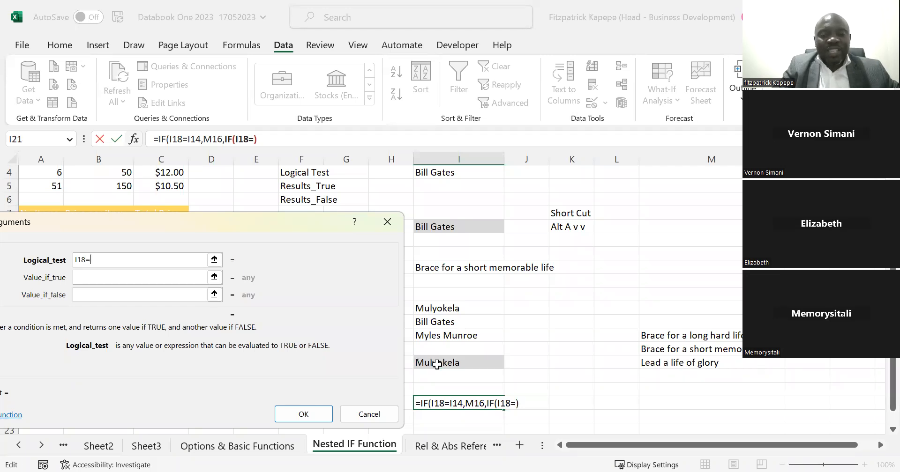
{"action": "left_click", "coordinate": [451, 324]}
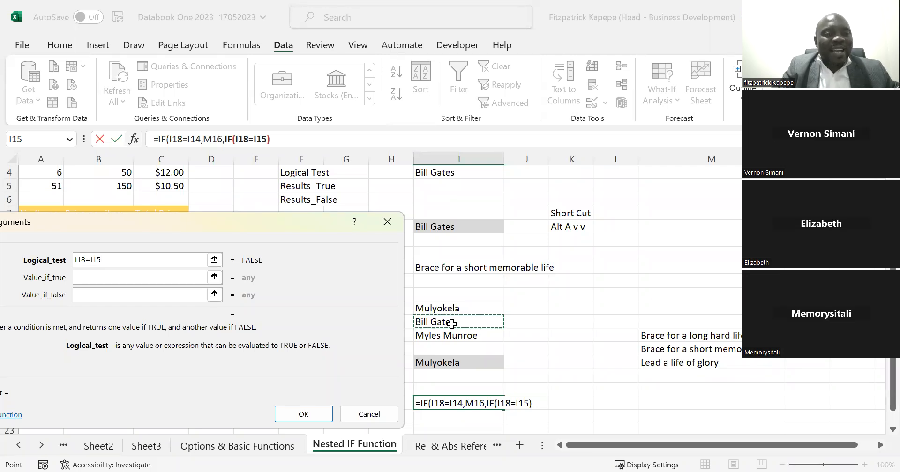
{"action": "left_click", "coordinate": [114, 279]}
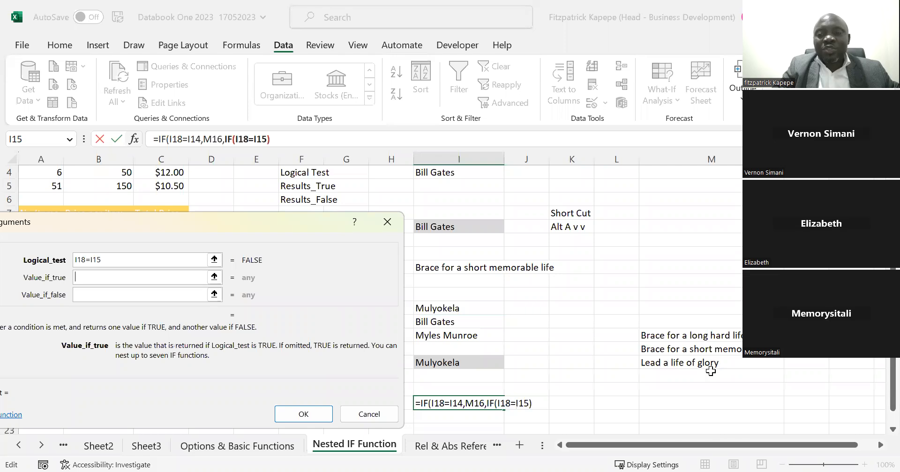
{"action": "left_click", "coordinate": [705, 348]}
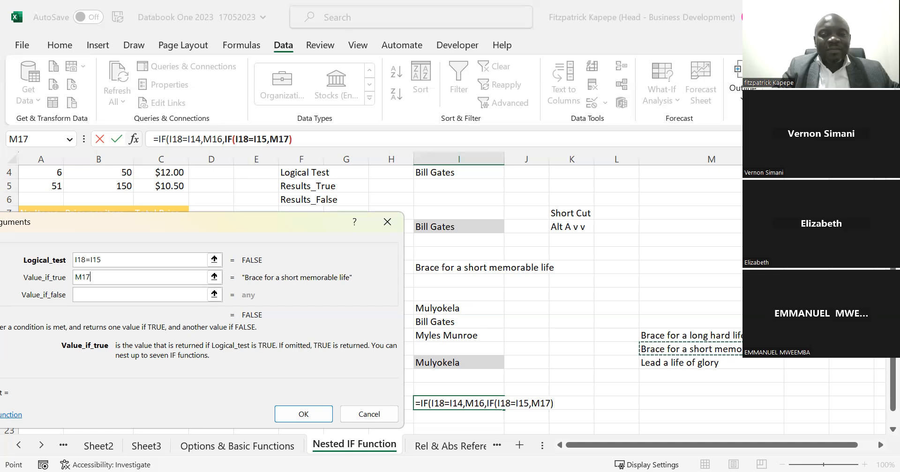
{"action": "left_click", "coordinate": [89, 293]}
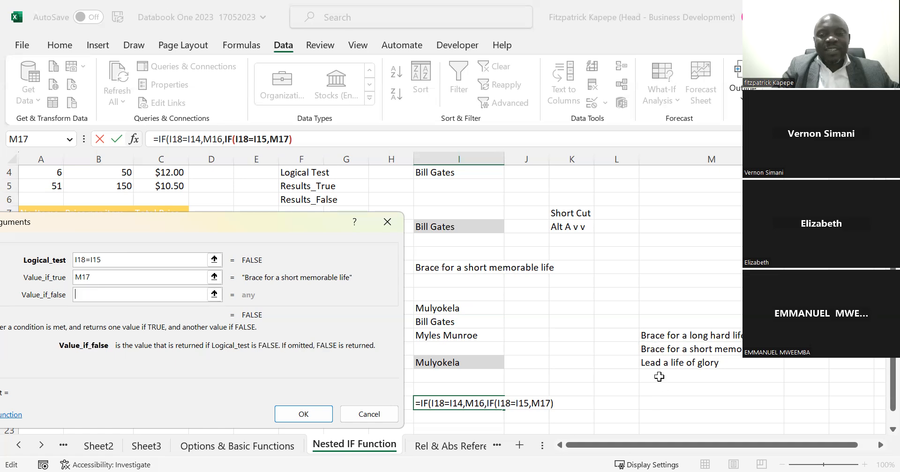
{"action": "left_click", "coordinate": [660, 365]}
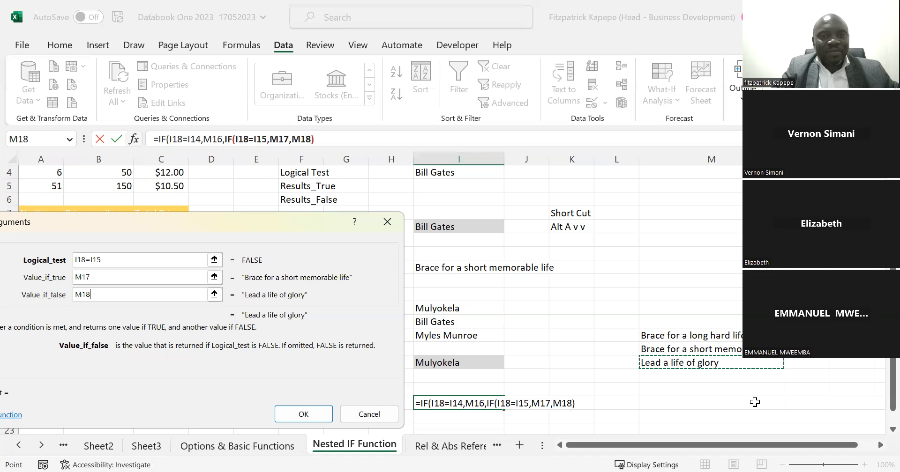
Add the missing closing parenthesis to complete and enter =IF(I18=I14,M16,IF(I18=I15,M17,M18)) in I21.
{"action": "left_click", "coordinate": [655, 210]}
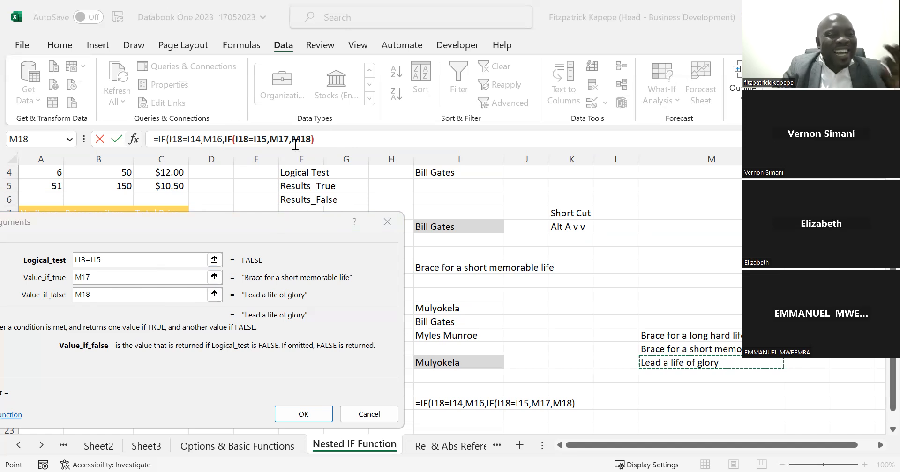
{"action": "left_click", "coordinate": [321, 142]}
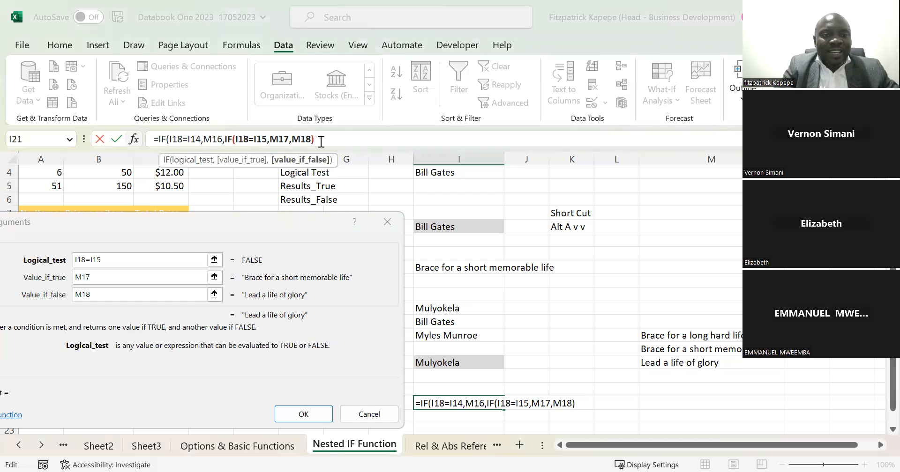
{"action": "type", "text": ")"}
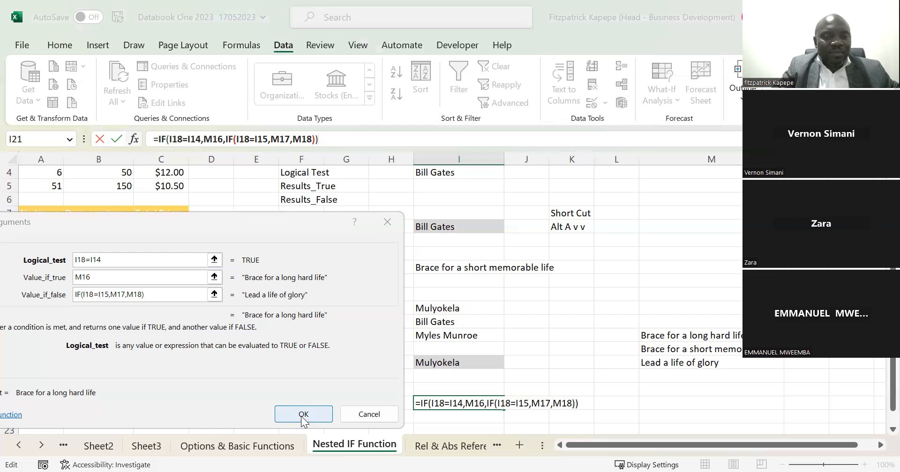
{"action": "key", "text": "Return"}
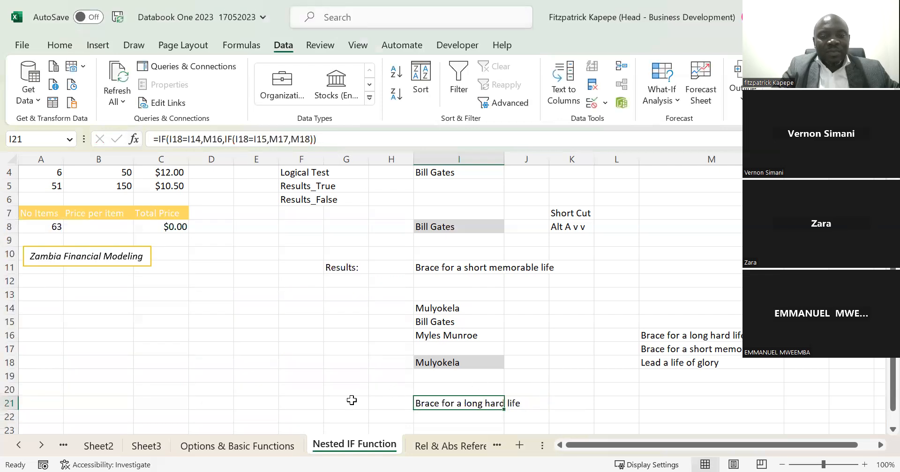
Copy the Results: label from G11 into G21, beside the nested IF result.
{"action": "left_click", "coordinate": [345, 266]}
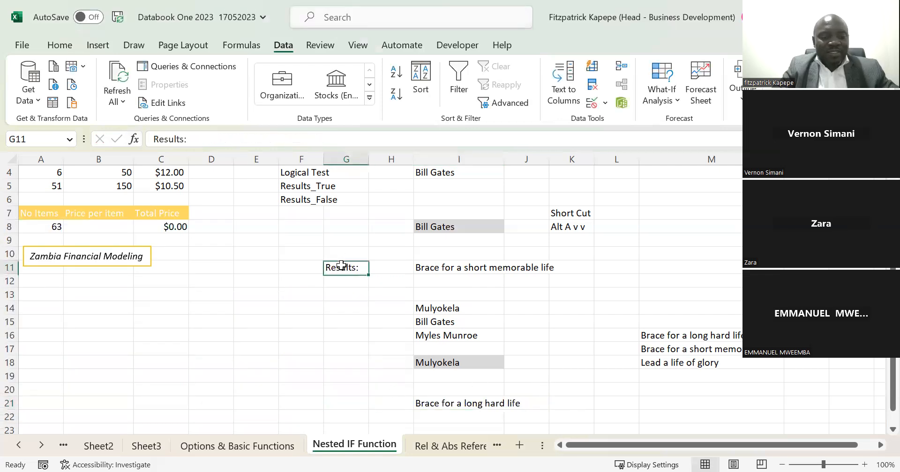
{"action": "key", "text": "ctrl+c"}
{"action": "key", "text": "Down"}
{"action": "key", "text": "Down"}
{"action": "key", "text": "Down"}
{"action": "key", "text": "Down"}
{"action": "key", "text": "Down"}
{"action": "key", "text": "Down"}
{"action": "key", "text": "Down"}
{"action": "key", "text": "Down"}
{"action": "key", "text": "Down"}
{"action": "key", "text": "Down"}
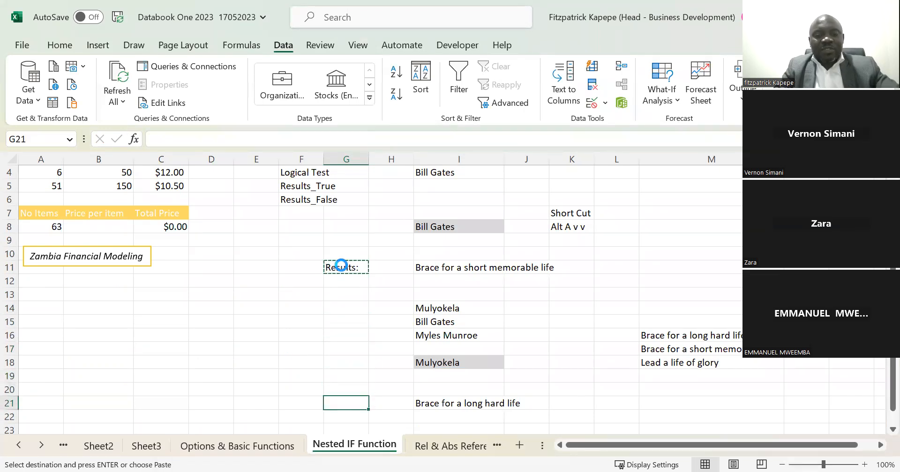
{"action": "key", "text": "ctrl+v"}
Choose Bill Gates from the list in I18 to test the nested IF.
{"action": "left_click", "coordinate": [458, 361]}
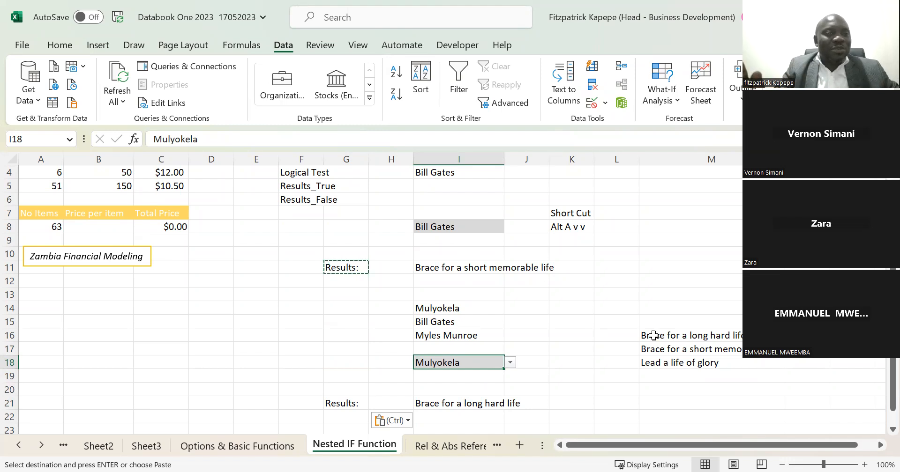
{"action": "left_click", "coordinate": [510, 363]}
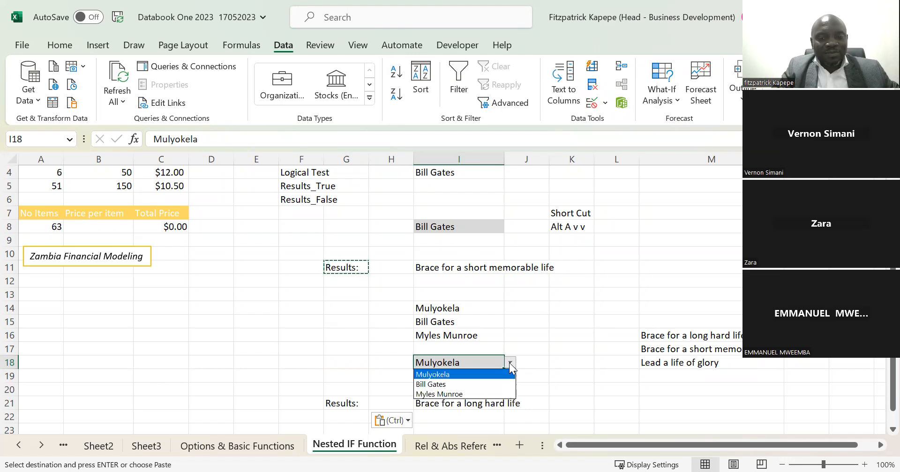
{"action": "left_click", "coordinate": [465, 383]}
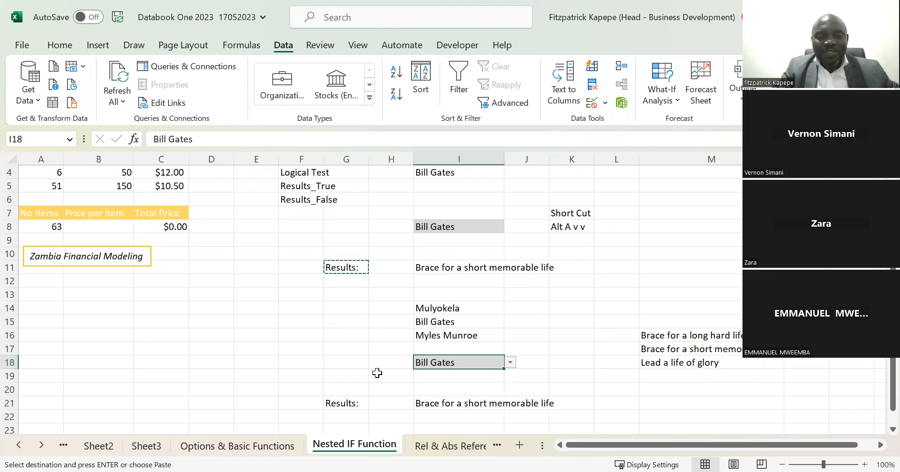
{"action": "left_click", "coordinate": [312, 352]}
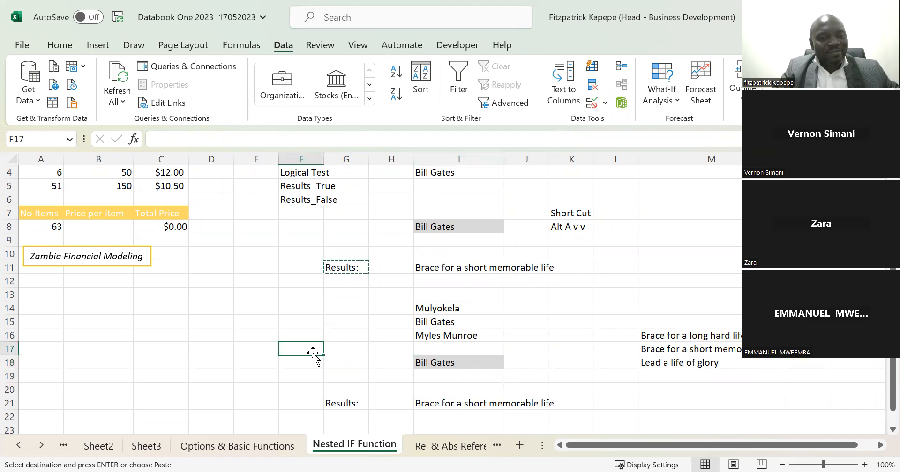
Choose Myles Munroe from the list in I18 to test the nested IF's final outcome.
{"action": "left_click", "coordinate": [459, 363]}
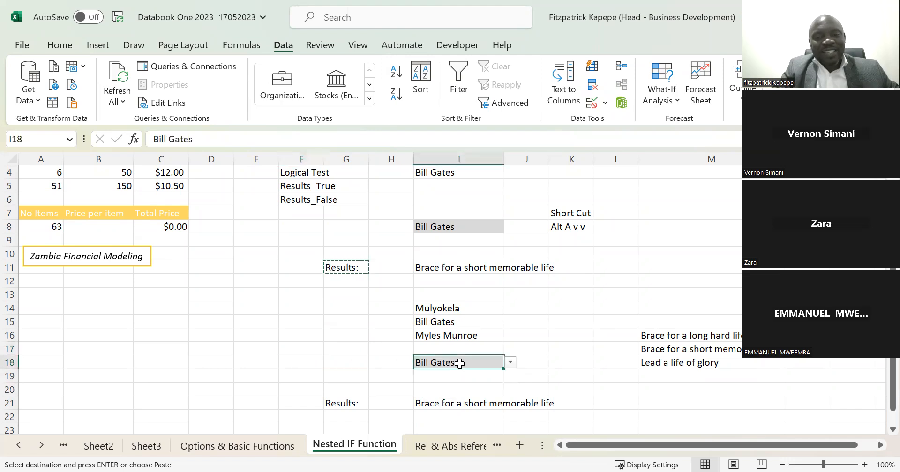
{"action": "left_click", "coordinate": [509, 363]}
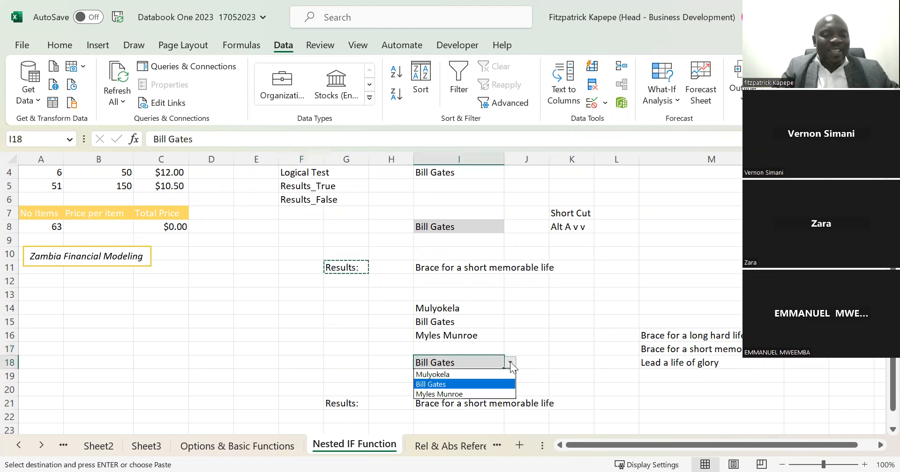
{"action": "left_click", "coordinate": [439, 395]}
{"action": "left_click", "coordinate": [278, 363]}
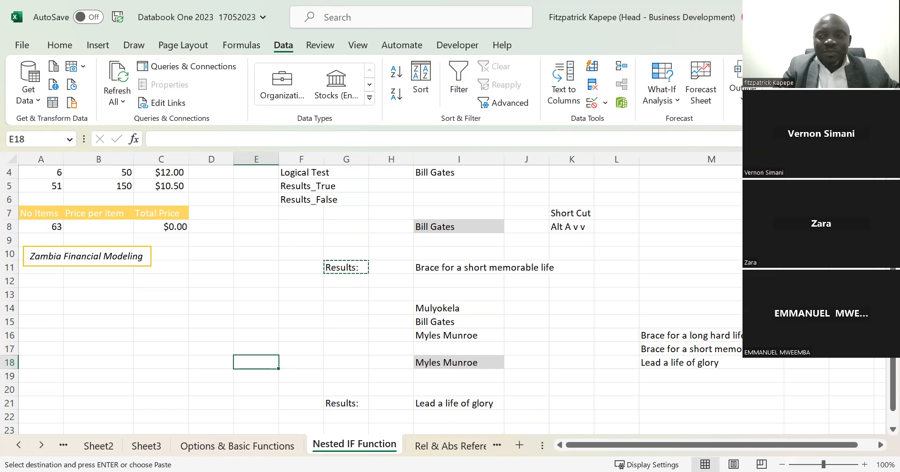
Review the pricing table's volume tiers and prices and the nested IF in I21, finishing on the Price per item cell B8.
{"action": "scroll", "coordinate": [447, 300], "scroll_direction": "up", "scroll_amount": 1}
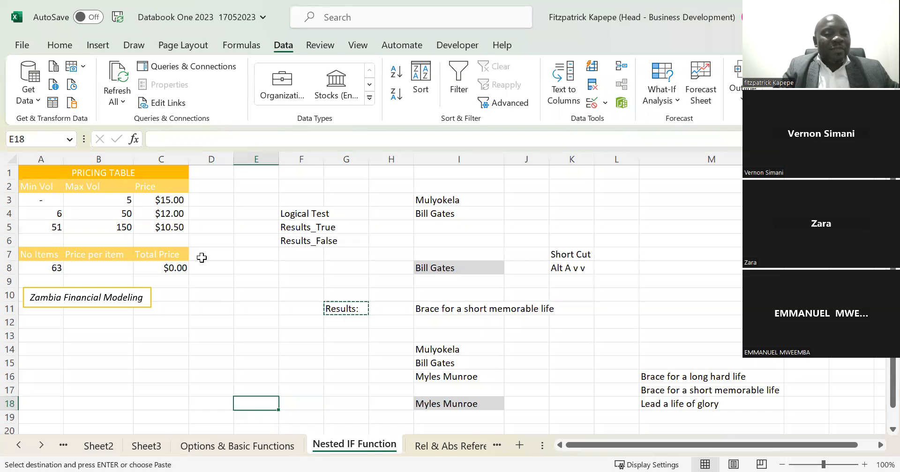
{"action": "left_click", "coordinate": [124, 201]}
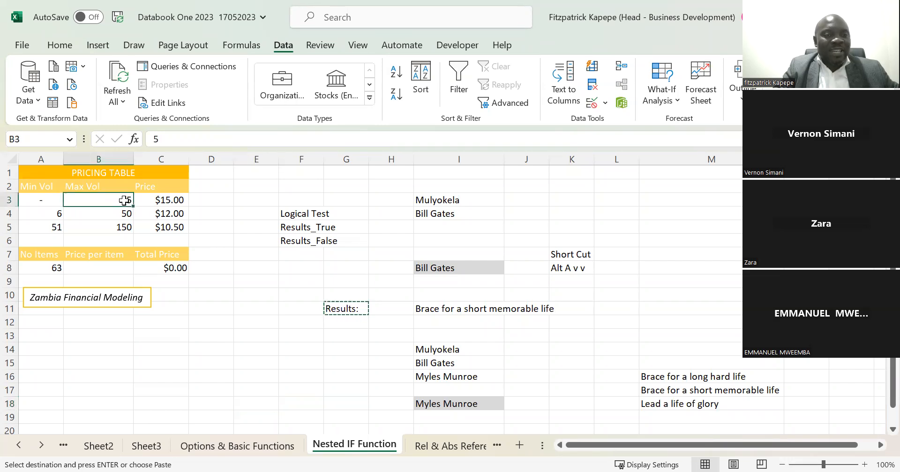
{"action": "left_click", "coordinate": [174, 198]}
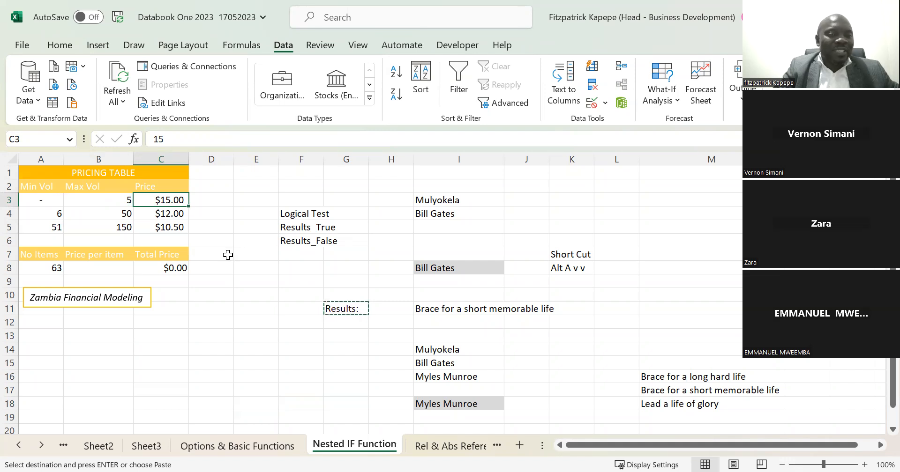
{"action": "left_click", "coordinate": [171, 212]}
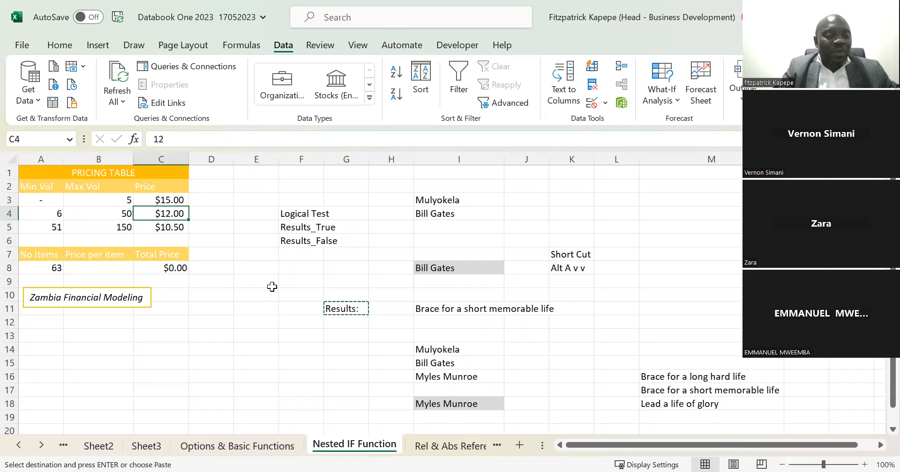
{"action": "left_click", "coordinate": [172, 228]}
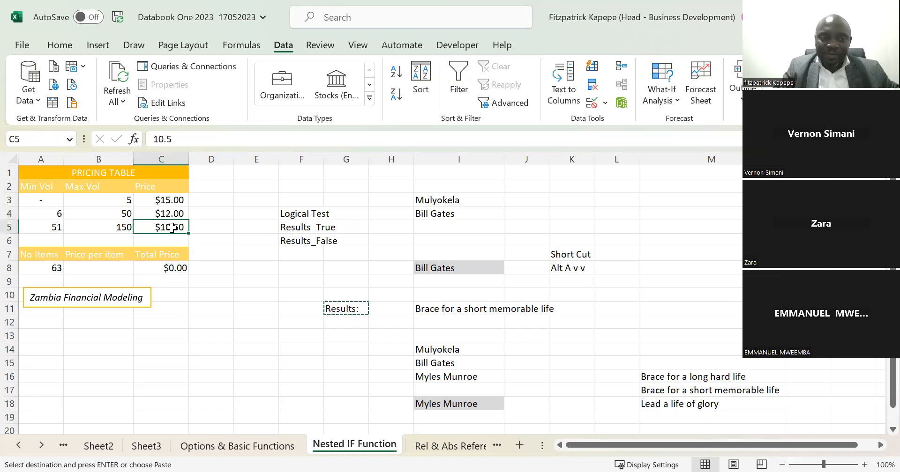
{"action": "left_click", "coordinate": [94, 266]}
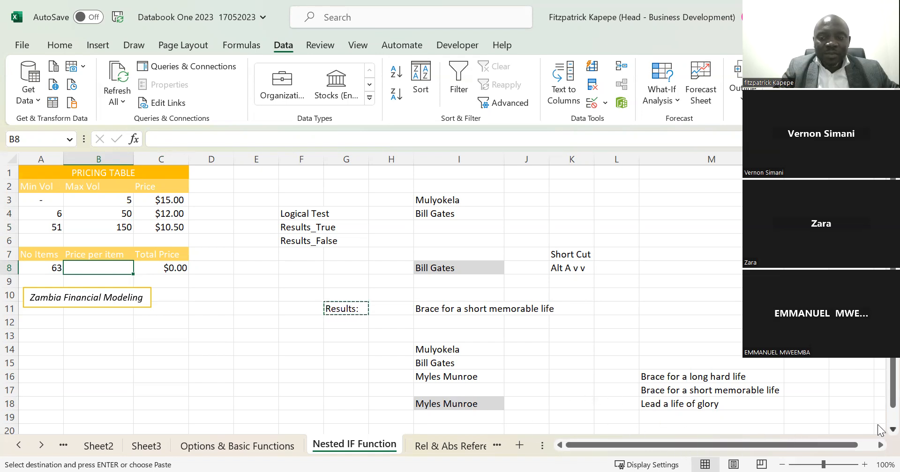
{"action": "scroll", "coordinate": [879, 430], "scroll_direction": "down", "scroll_amount": 2}
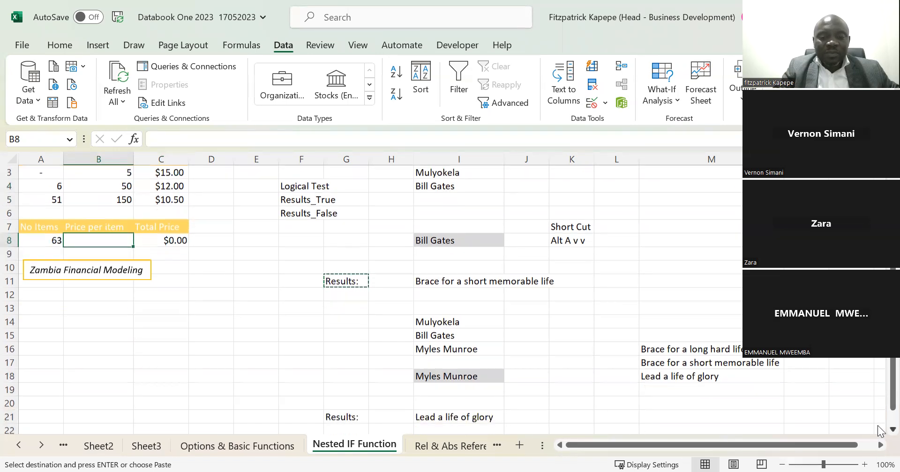
{"action": "left_click", "coordinate": [424, 417]}
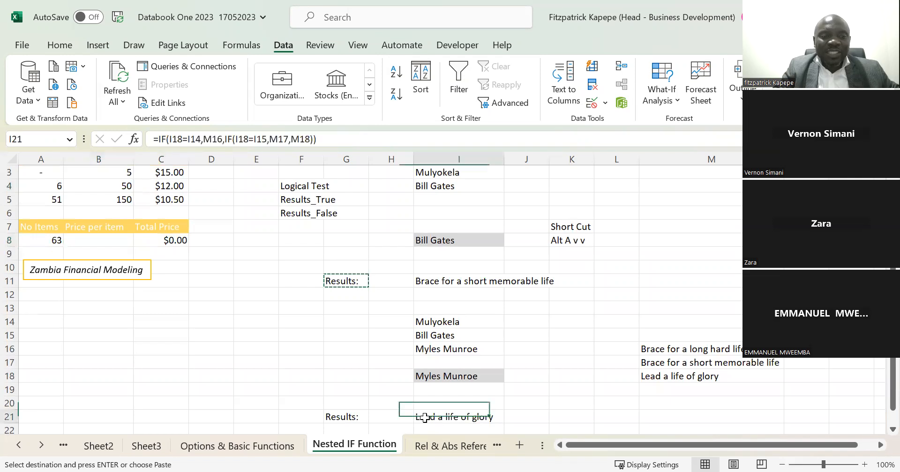
{"action": "left_click", "coordinate": [100, 239]}
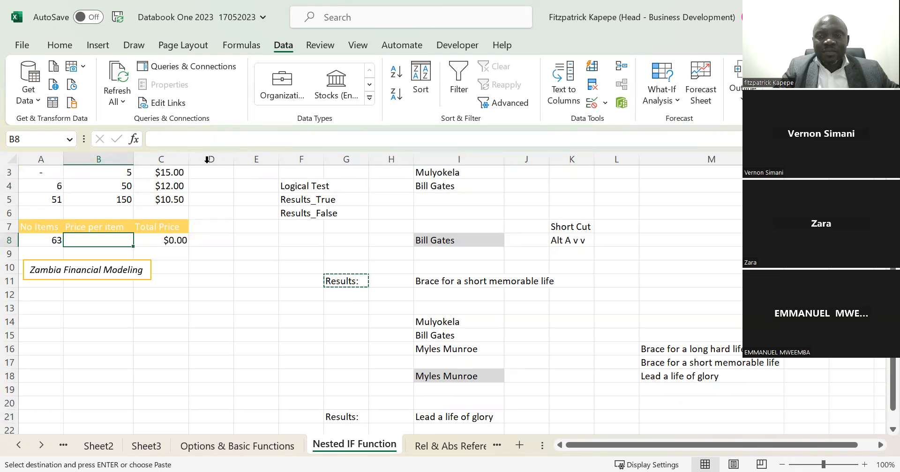
{"action": "left_click", "coordinate": [535, 19]}
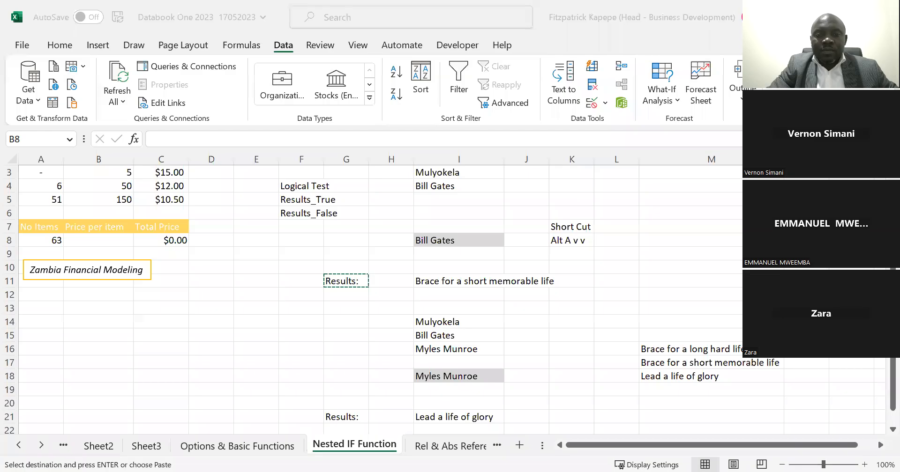
{"action": "left_click", "coordinate": [271, 272]}
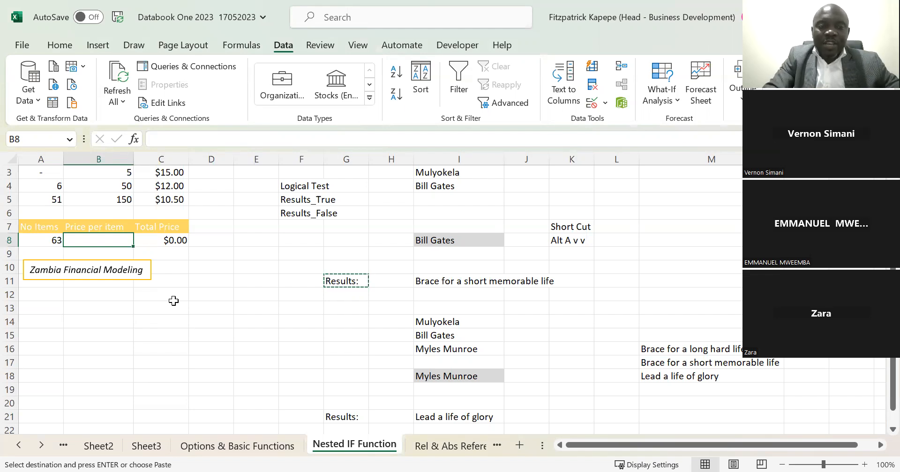
{"action": "type", "text": "="}
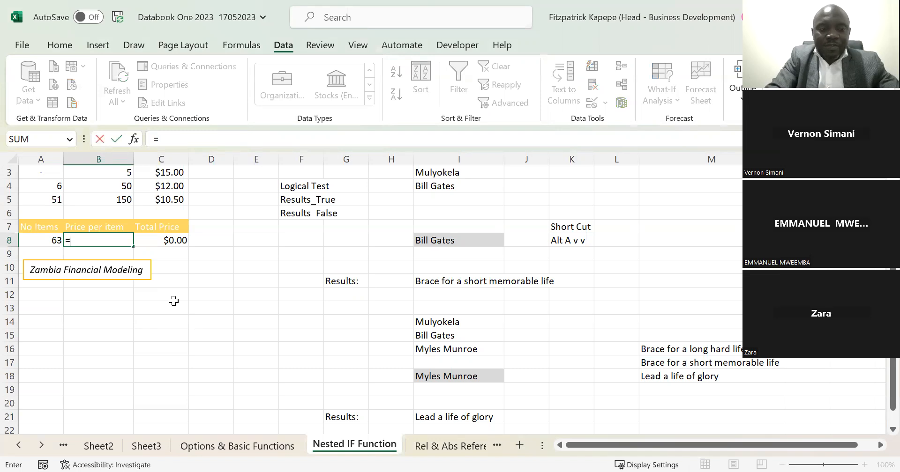
{"action": "type", "text": "if"}
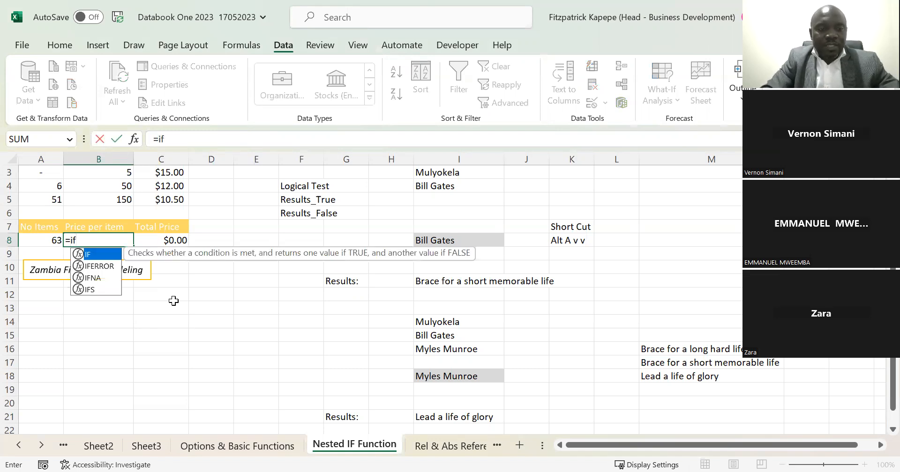
{"action": "key", "text": "Tab"}
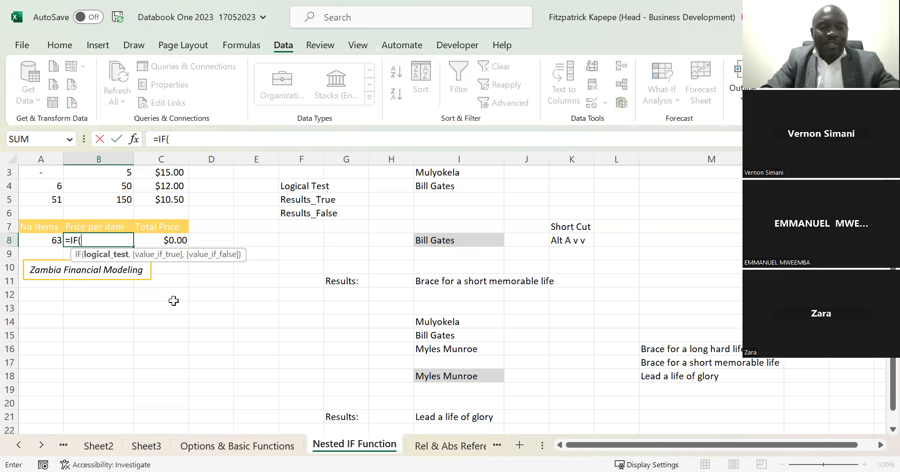
{"action": "key", "text": "ctrl+a"}
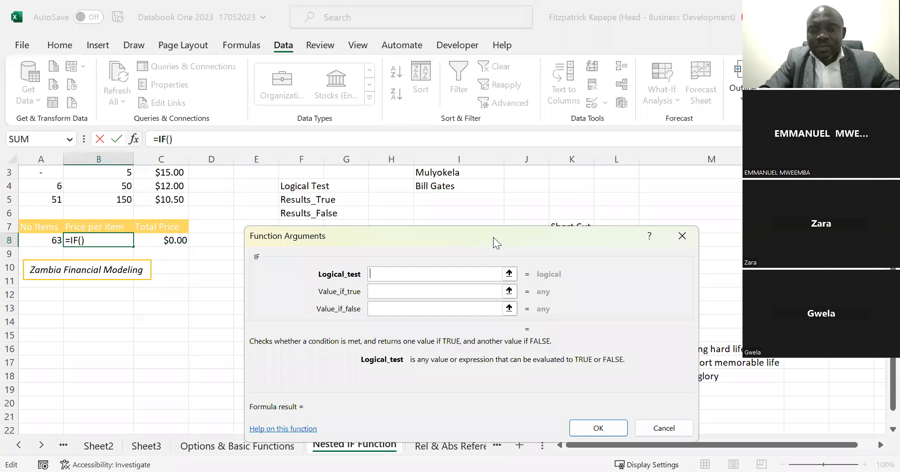
{"action": "left_click", "coordinate": [684, 238]}
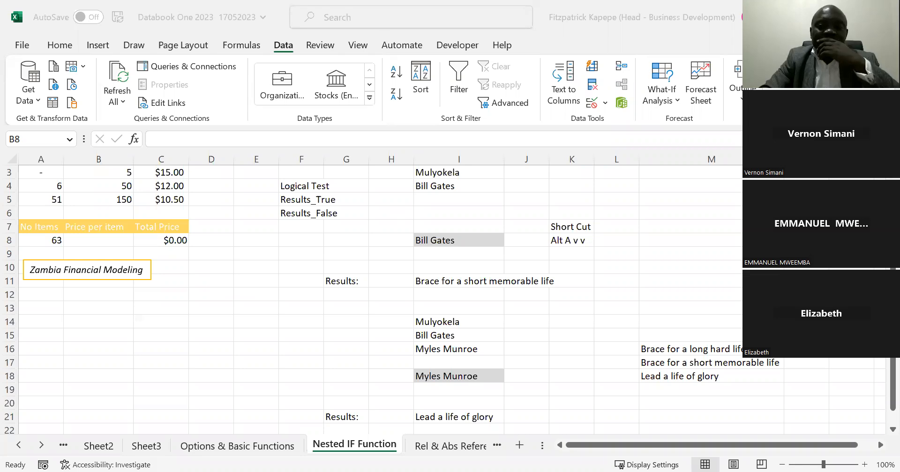
Start an IF in the Price per item cell B8 with logical test A8<=B3 and C3 as value if true.
{"action": "left_click", "coordinate": [326, 238]}
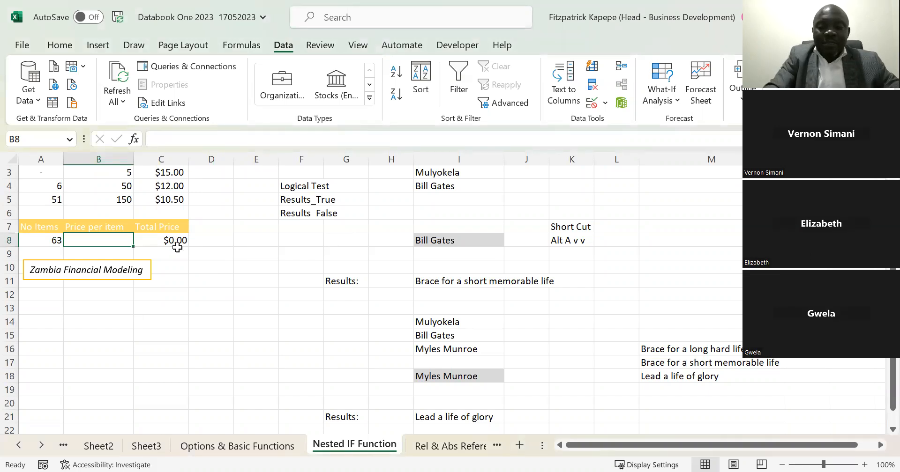
{"action": "type", "text": "="}
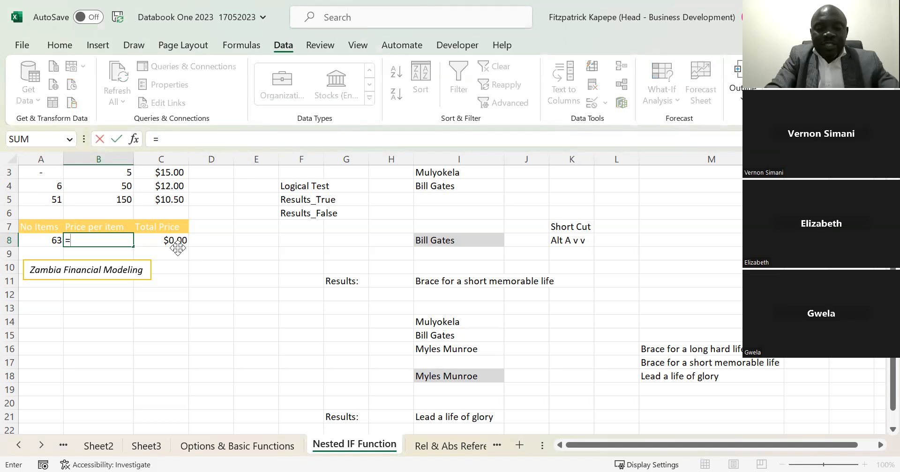
{"action": "type", "text": "IF"}
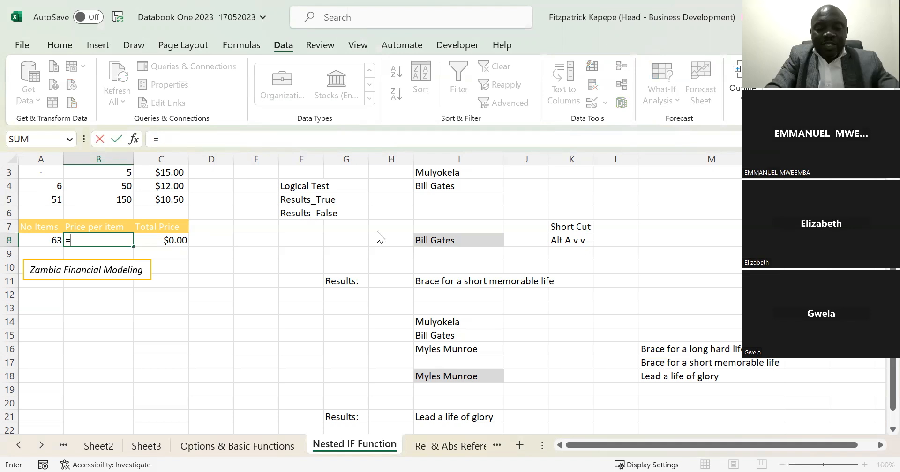
{"action": "key", "text": "ctrl+a"}
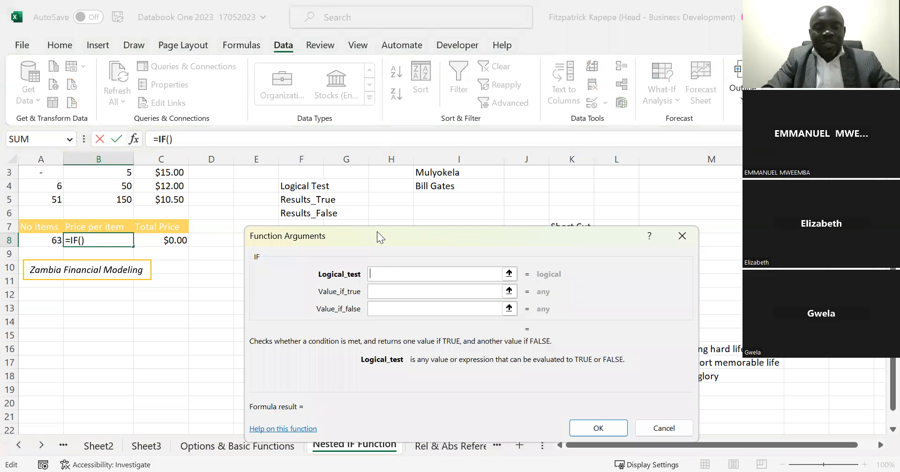
{"action": "left_click_drag", "start_coordinate": [376, 232], "coordinate": [362, 147]}
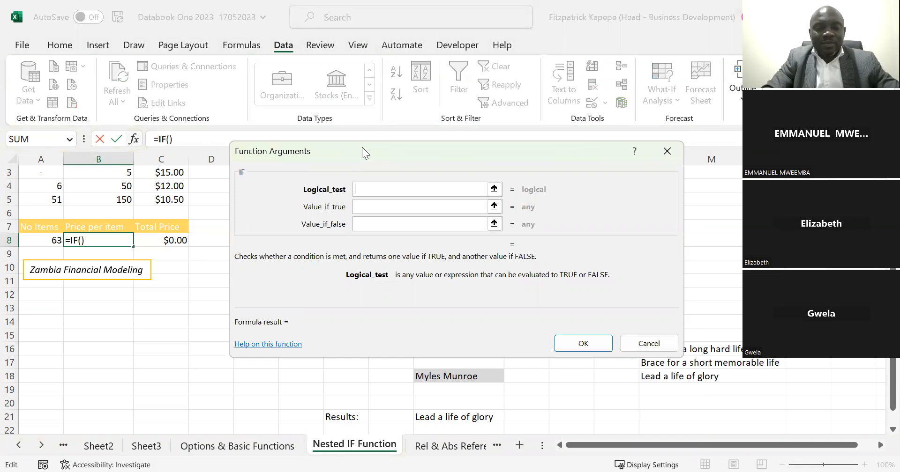
{"action": "left_click", "coordinate": [47, 238]}
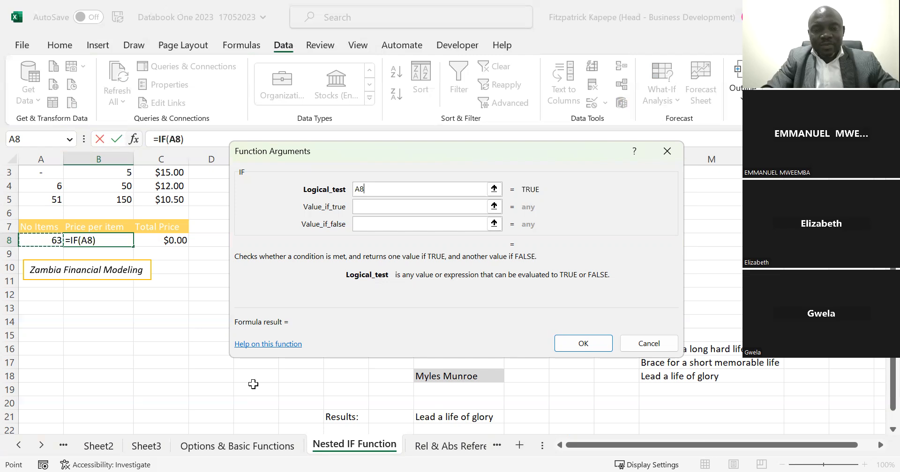
{"action": "type", "text": "<="}
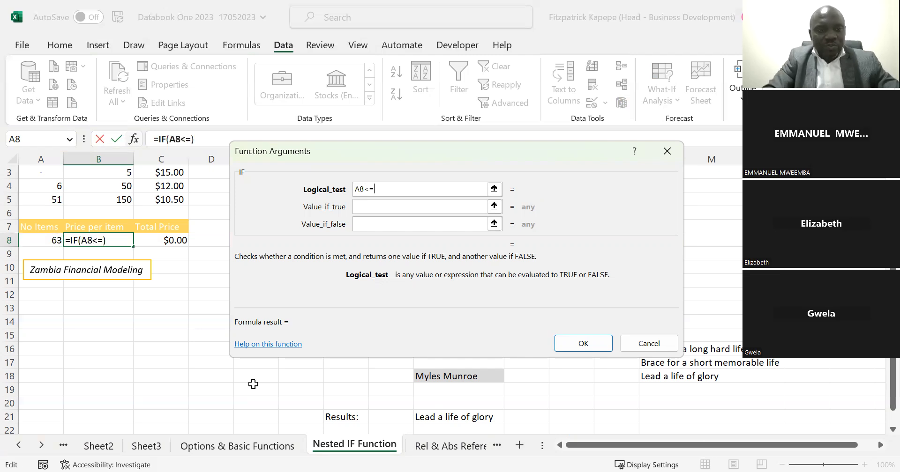
{"action": "left_click", "coordinate": [108, 173]}
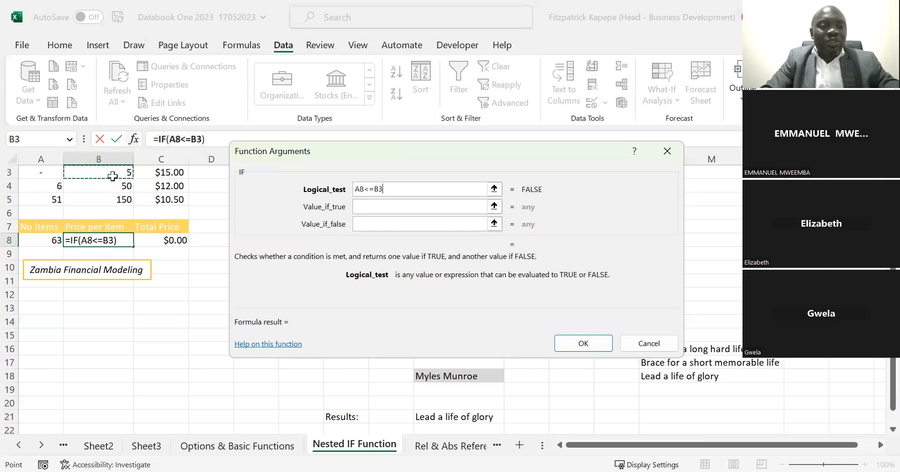
{"action": "left_click", "coordinate": [383, 209]}
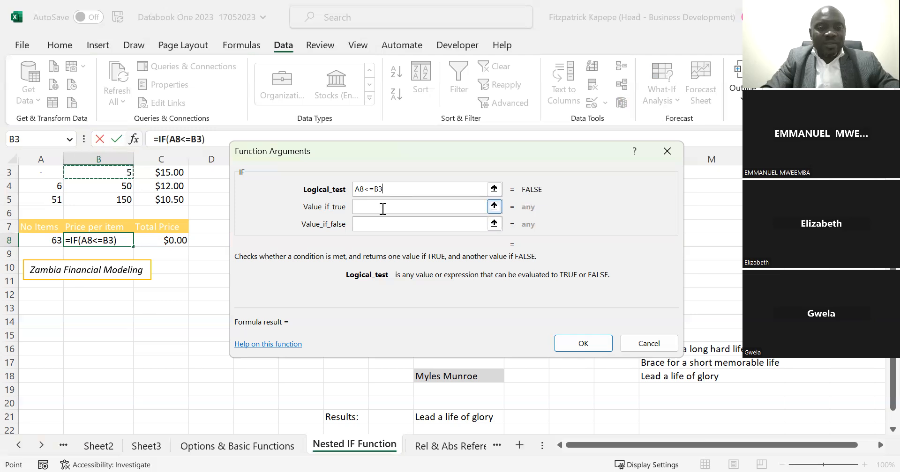
{"action": "left_click", "coordinate": [172, 172]}
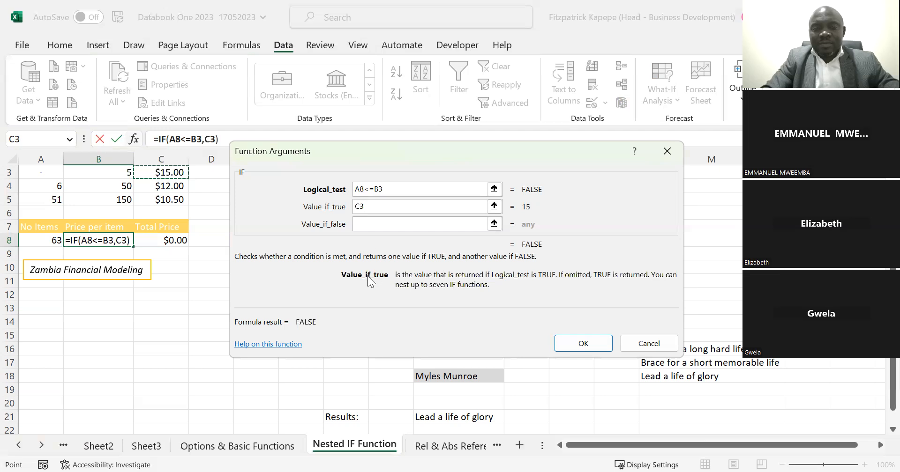
Nest a second IF as the outer IF's value if false in B8 and switch to the nested function's arguments.
{"action": "left_click", "coordinate": [370, 224]}
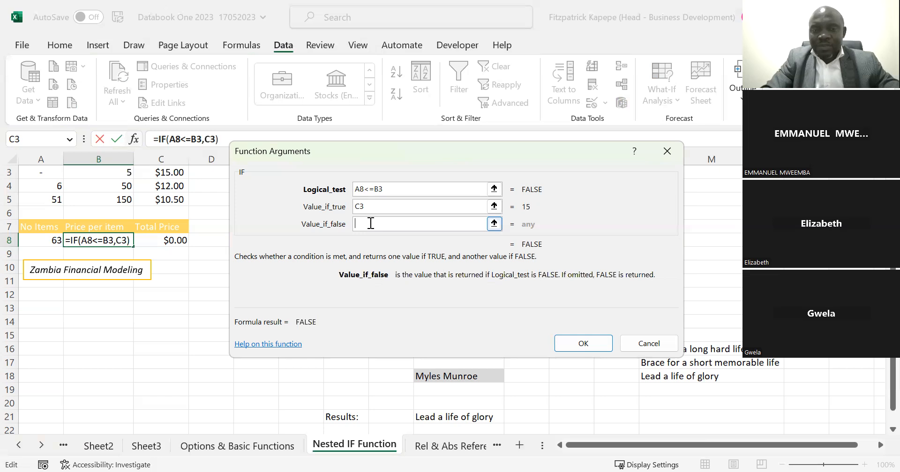
{"action": "type", "text": "if("}
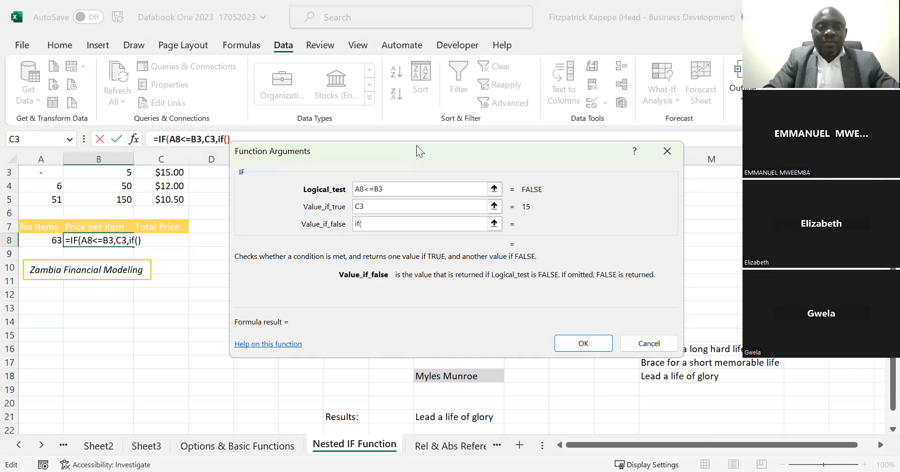
{"action": "left_click_drag", "start_coordinate": [416, 146], "coordinate": [453, 156]}
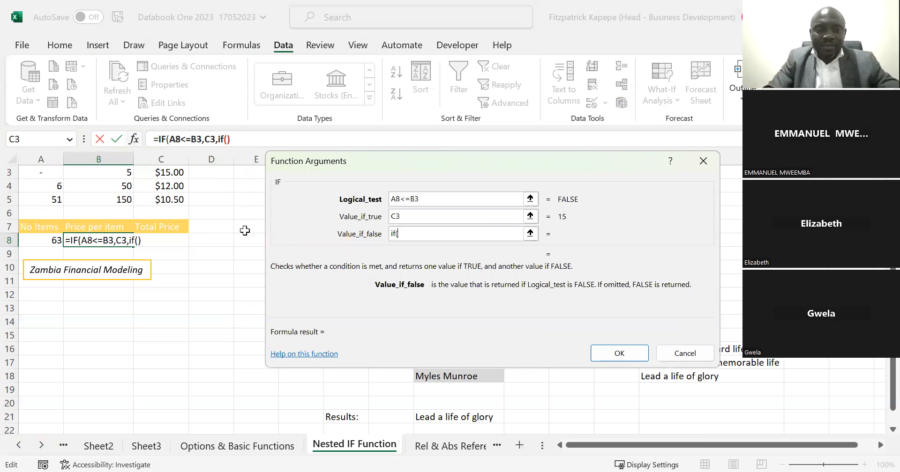
{"action": "left_click", "coordinate": [228, 139]}
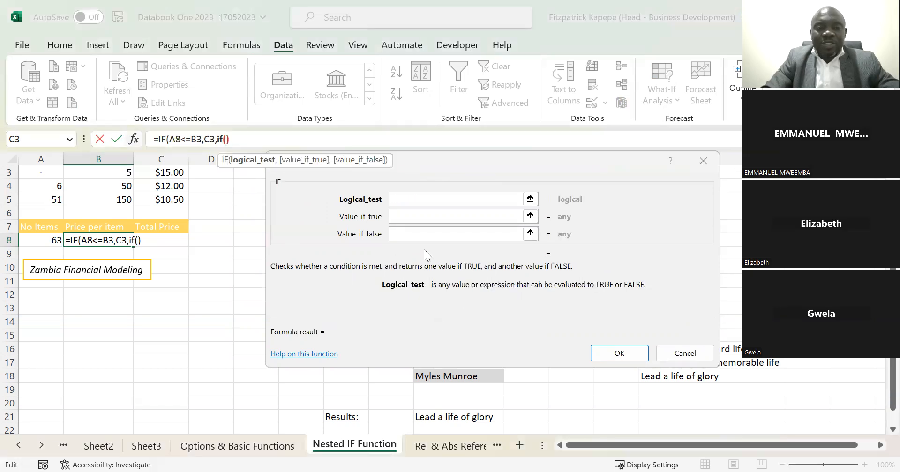
Set the nested IF's logical test to A8<=B4, replacing the mistaken C4 reference.
{"action": "left_click", "coordinate": [405, 200]}
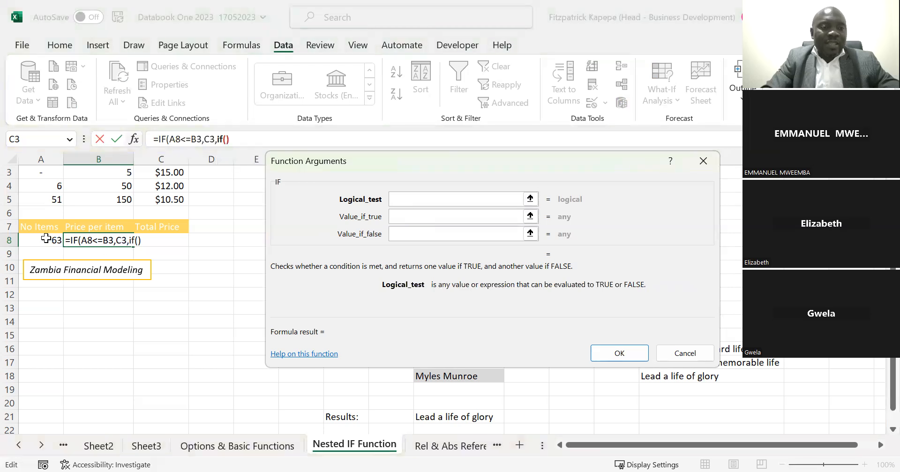
{"action": "left_click", "coordinate": [45, 239]}
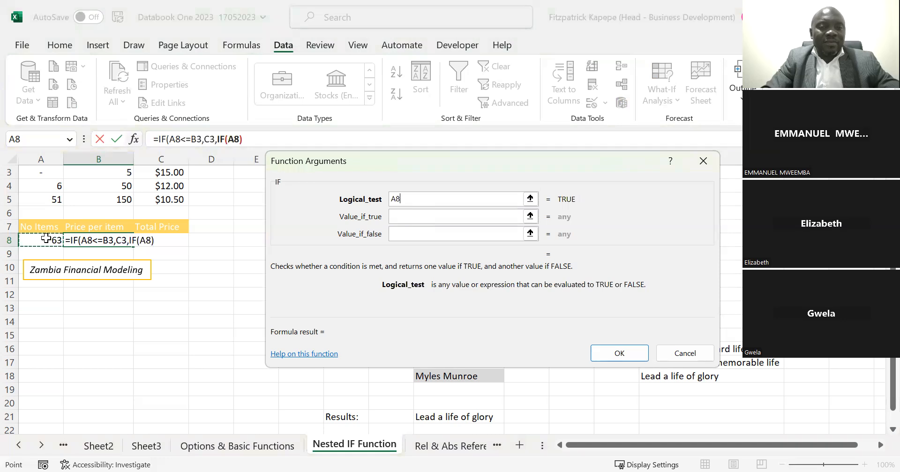
{"action": "type", "text": "<"}
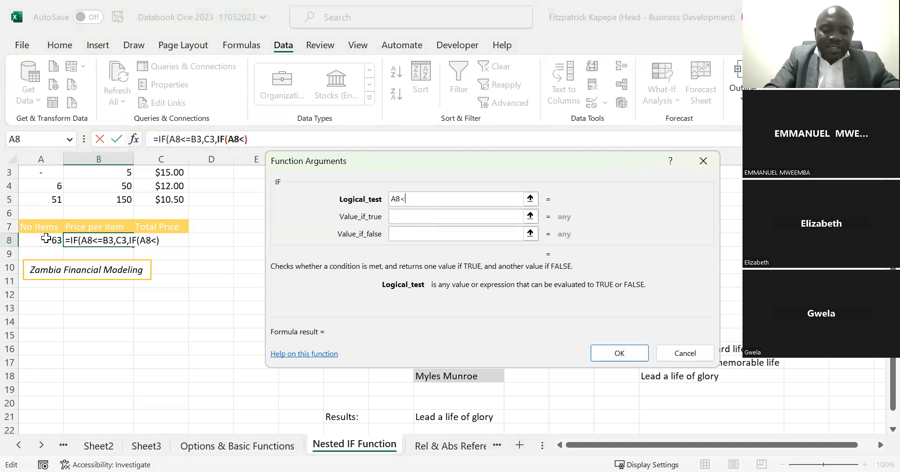
{"action": "type", "text": "="}
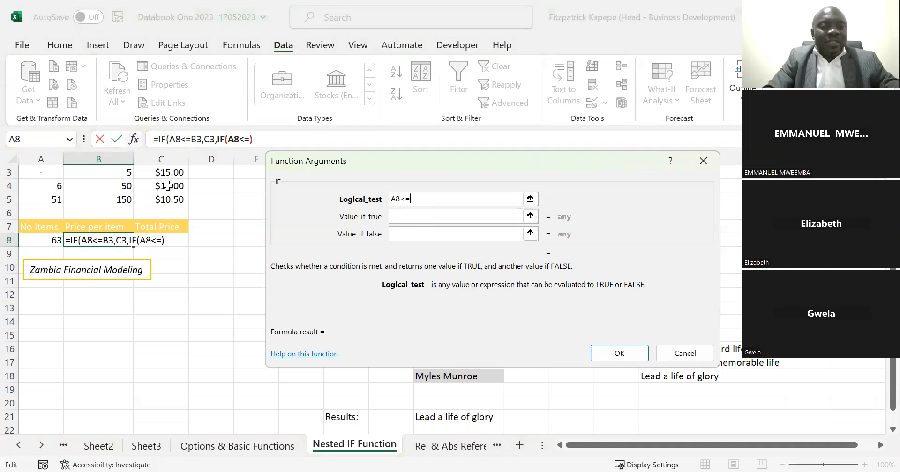
{"action": "left_click", "coordinate": [168, 186]}
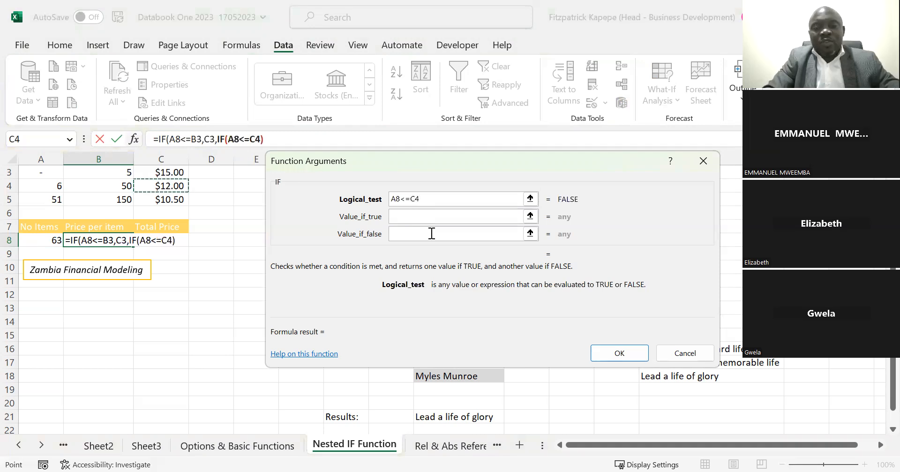
{"action": "left_click", "coordinate": [421, 217]}
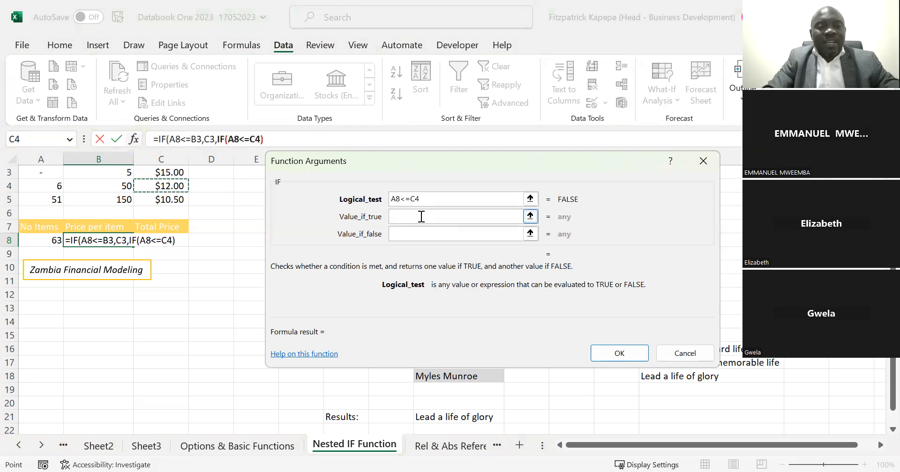
{"action": "key", "text": "BackSpace"}
{"action": "key", "text": "BackSpace"}
{"action": "key", "text": "BackSpace"}
{"action": "type", "text": "="}
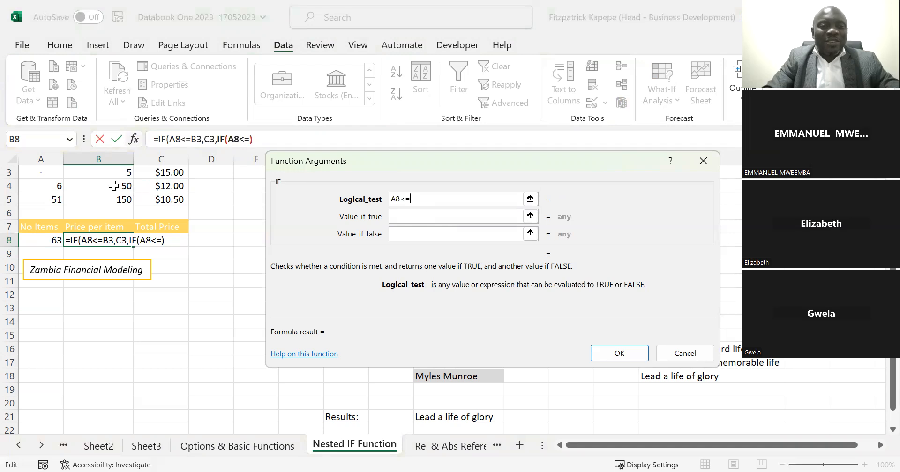
{"action": "left_click", "coordinate": [113, 186]}
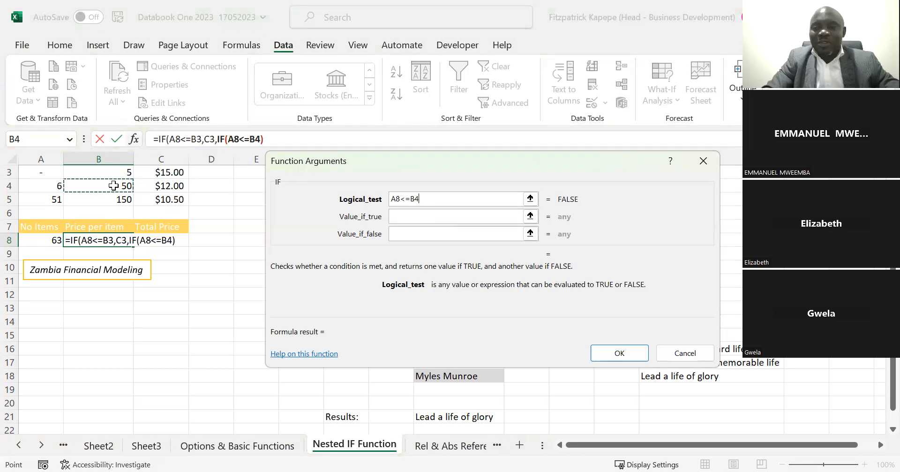
Set the nested IF's value if true to C4 and its value if false to C5.
{"action": "left_click", "coordinate": [396, 216]}
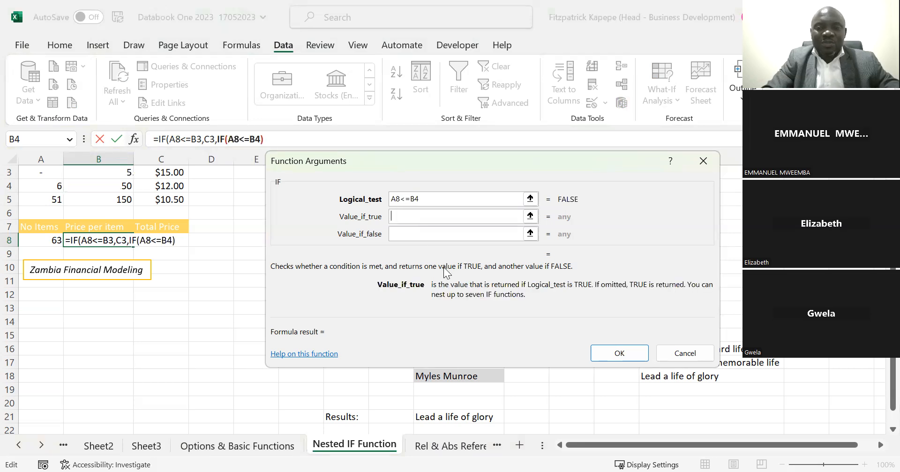
{"action": "left_click", "coordinate": [164, 186]}
{"action": "left_click", "coordinate": [430, 238]}
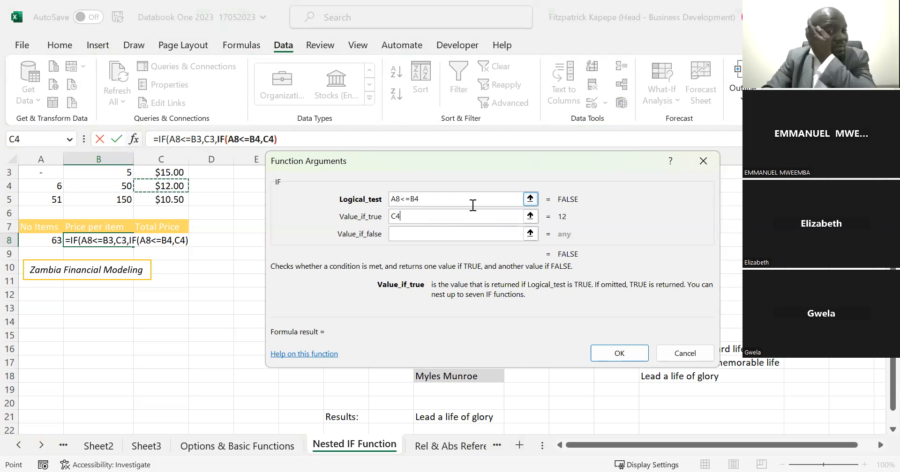
{"action": "left_click", "coordinate": [418, 233]}
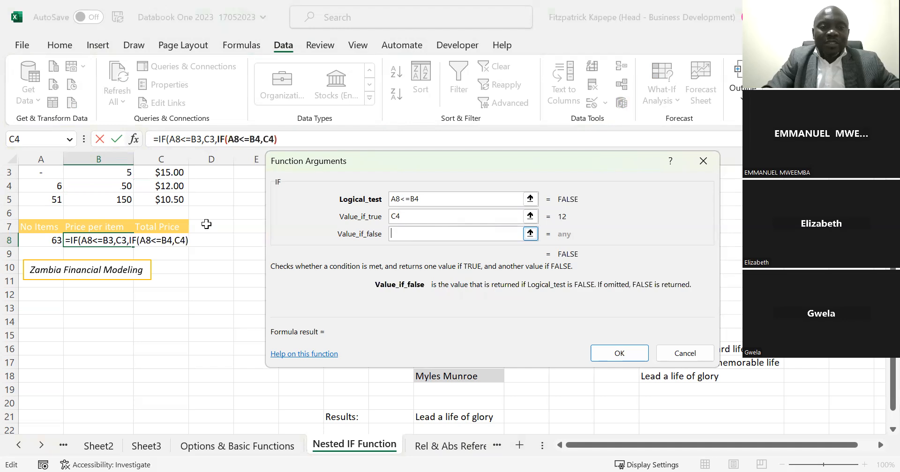
{"action": "left_click", "coordinate": [162, 198]}
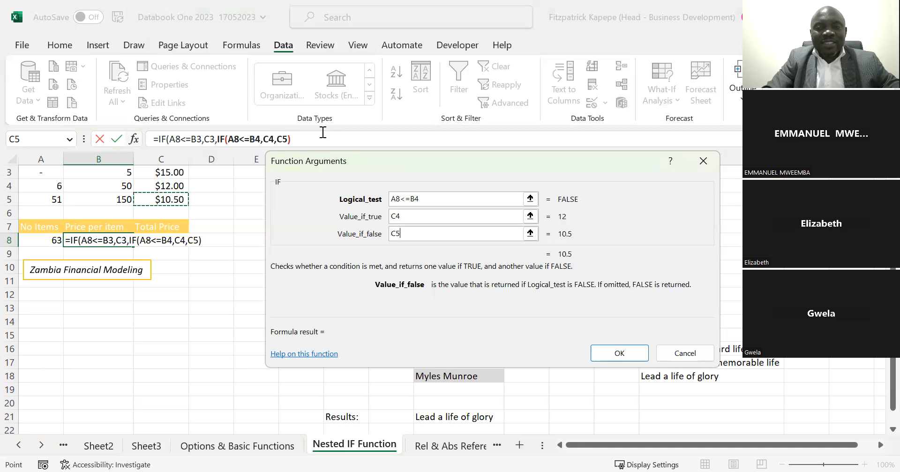
Close the nested formula with its final parenthesis and discard the whole entry in B8.
{"action": "left_click", "coordinate": [297, 139]}
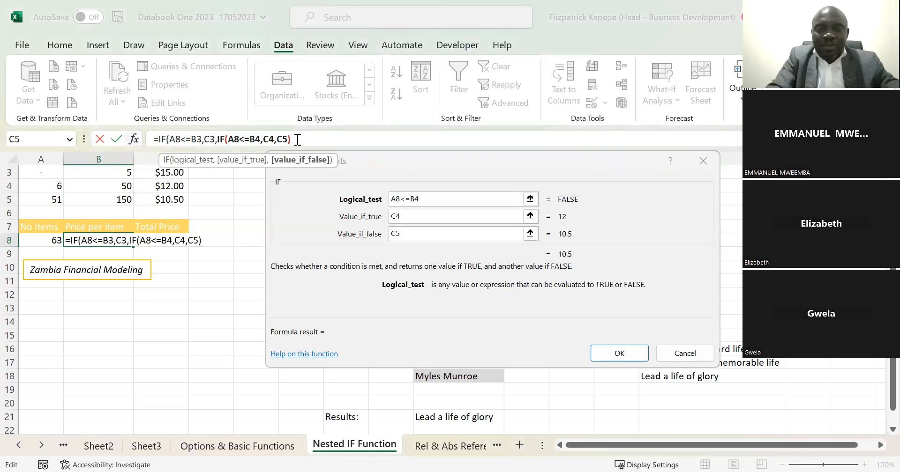
{"action": "type", "text": ")"}
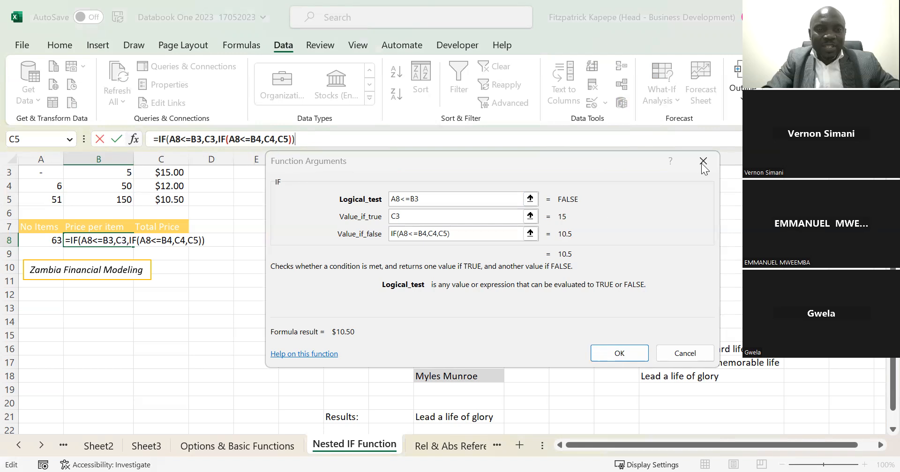
{"action": "key", "text": "Escape"}
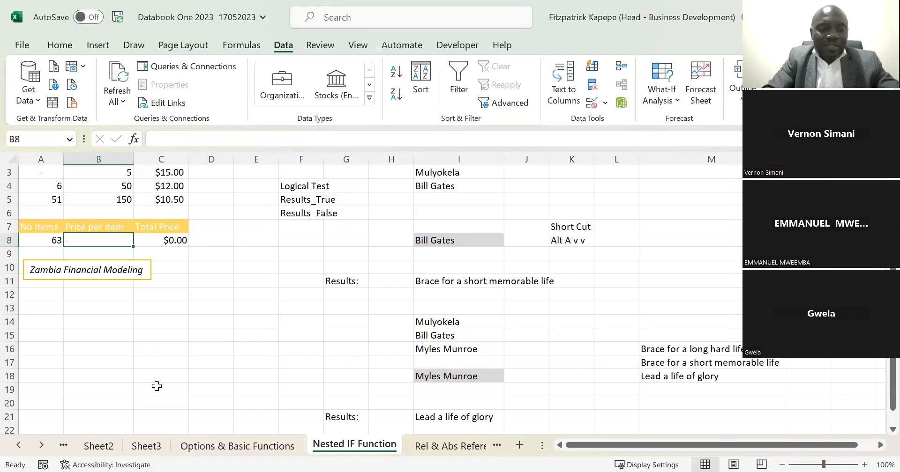
Start a new IF in B8 with logical test A8<=B3 and C3 as value if true.
{"action": "type", "text": "="}
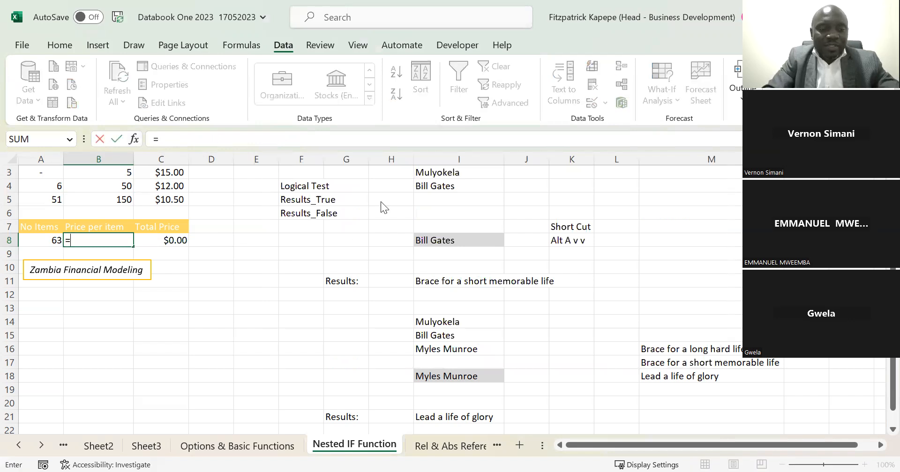
{"action": "type", "text": "IF("}
{"action": "key", "text": "ctrl+a"}
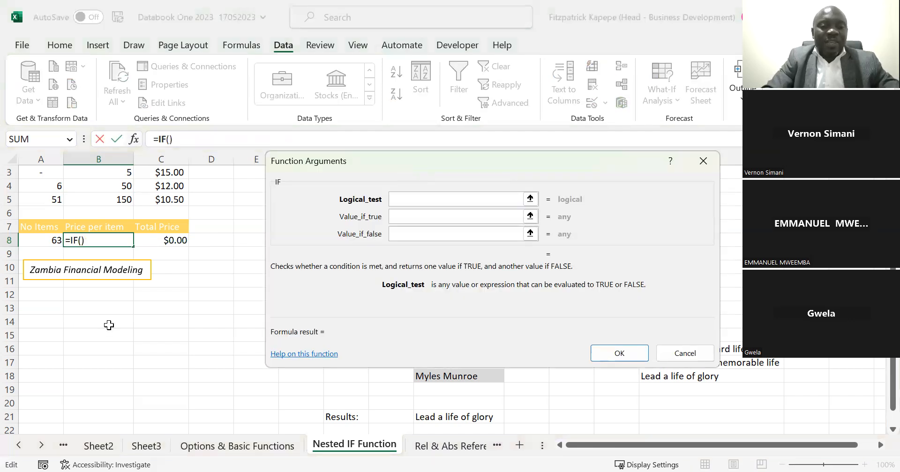
{"action": "left_click", "coordinate": [40, 240]}
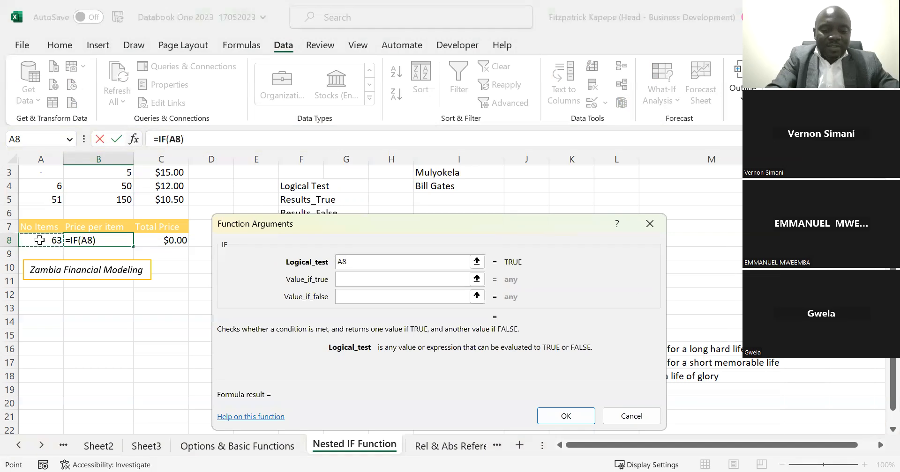
{"action": "type", "text": "<="}
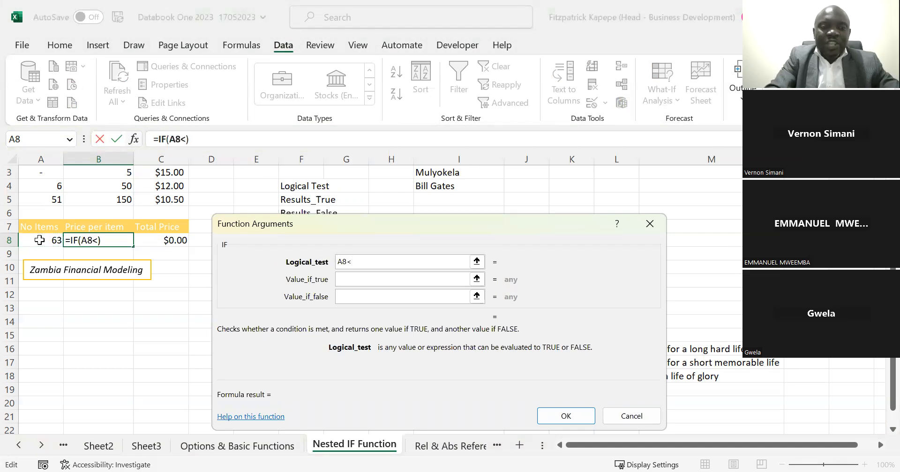
{"action": "left_click", "coordinate": [123, 172]}
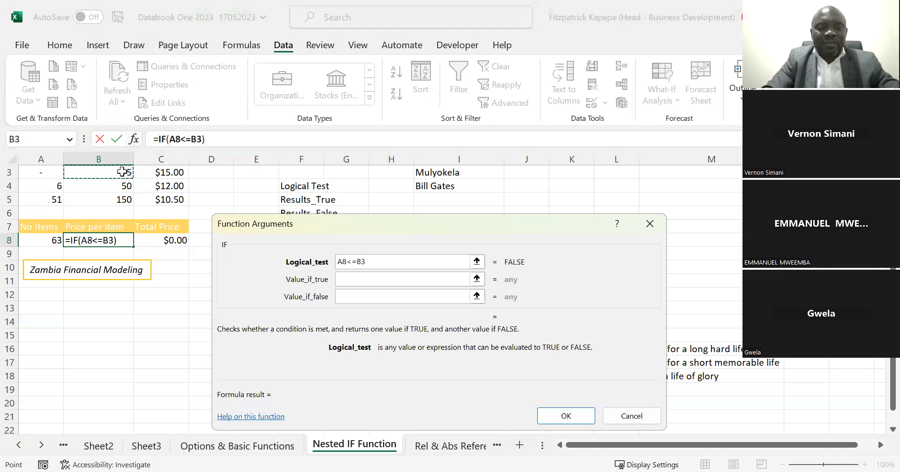
{"action": "key", "text": "Tab"}
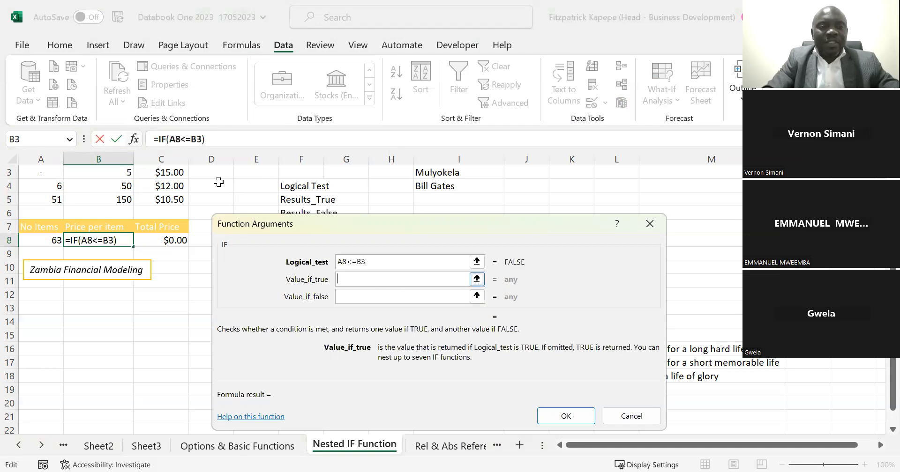
{"action": "left_click", "coordinate": [177, 172]}
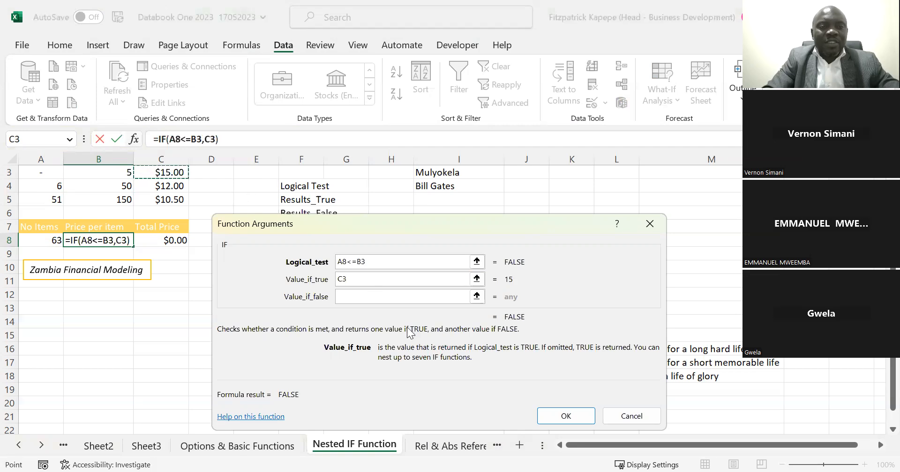
Enter a nested IF as the value if false in B8's formula and bring up its empty arguments.
{"action": "left_click", "coordinate": [353, 298]}
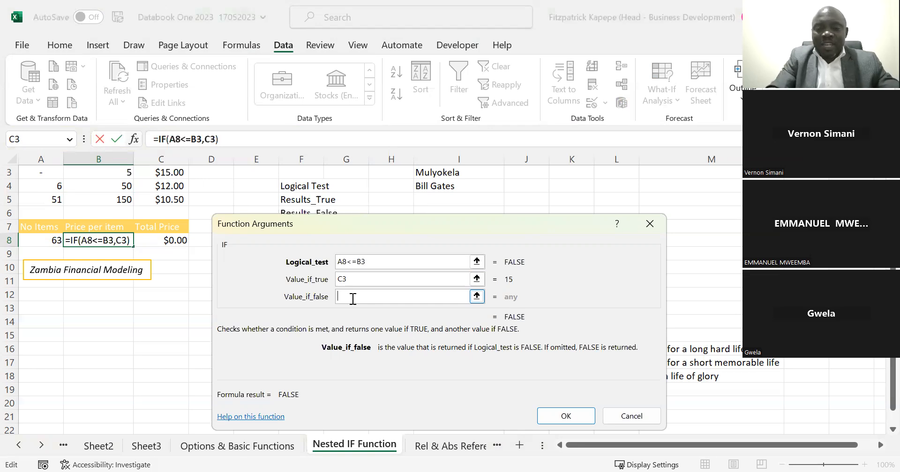
{"action": "type", "text": "if"}
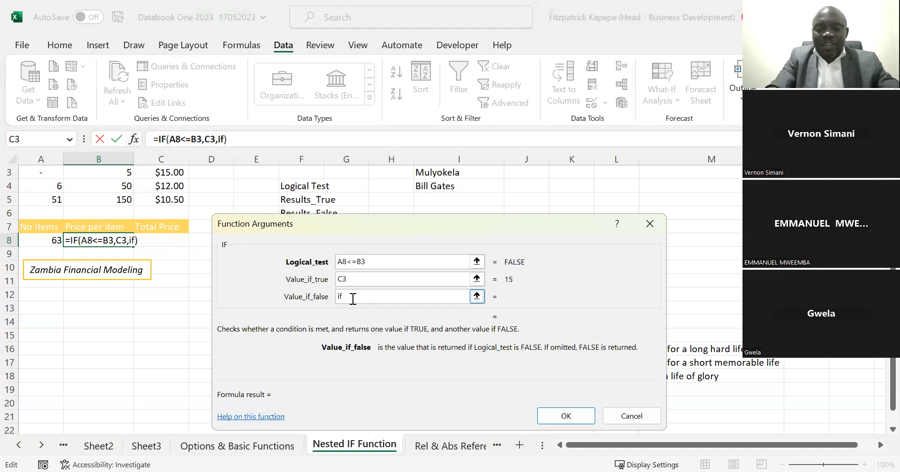
{"action": "type", "text": "("}
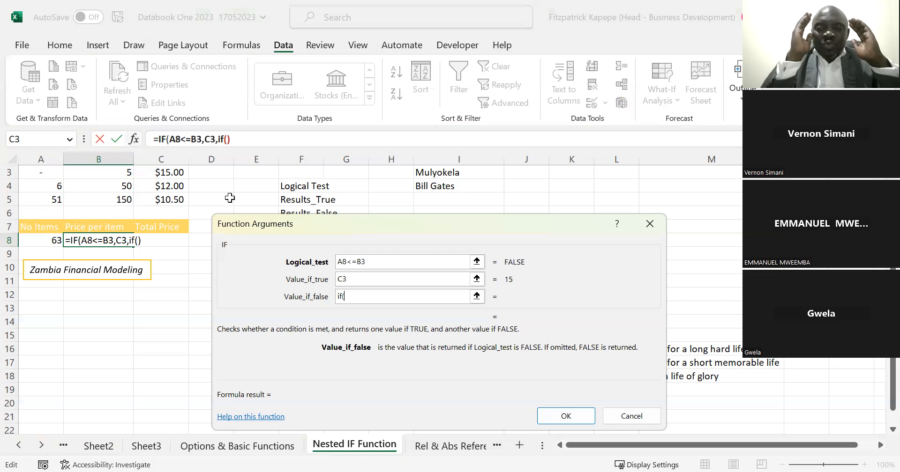
{"action": "left_click", "coordinate": [228, 141]}
{"action": "left_click", "coordinate": [356, 280]}
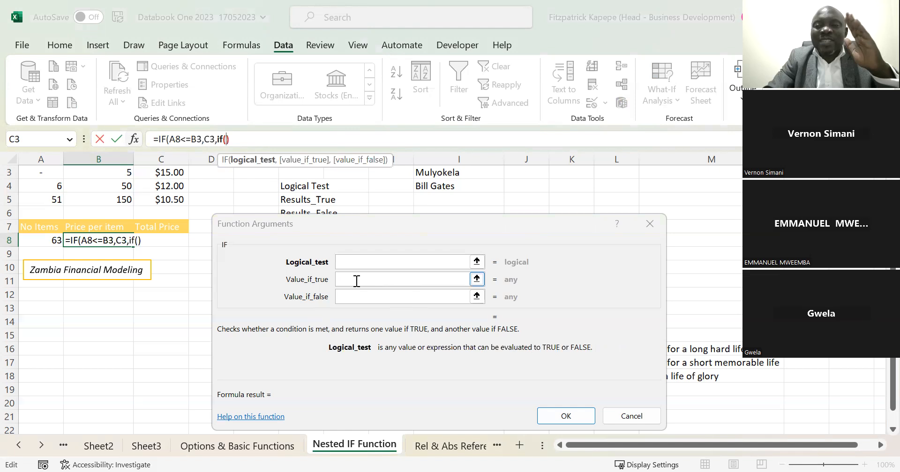
Set the nested IF's logical test to compare the number of items with the second tier's limit, A8<=B4.
{"action": "left_click", "coordinate": [355, 262]}
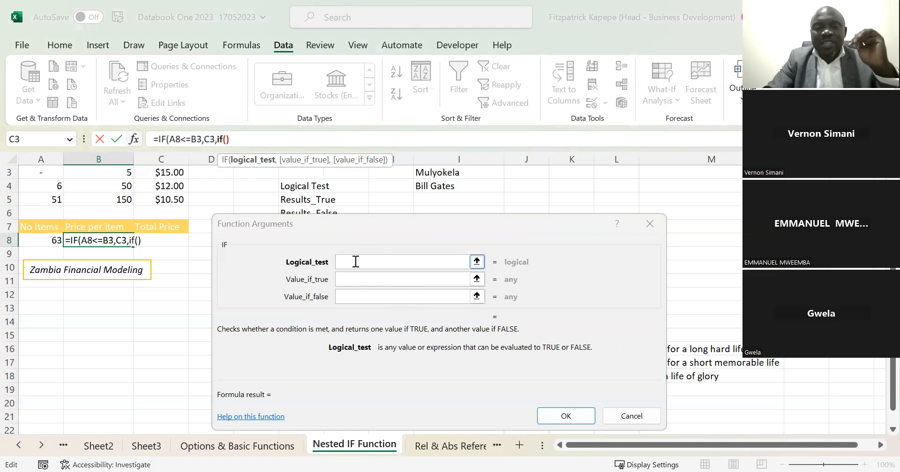
{"action": "left_click", "coordinate": [356, 261]}
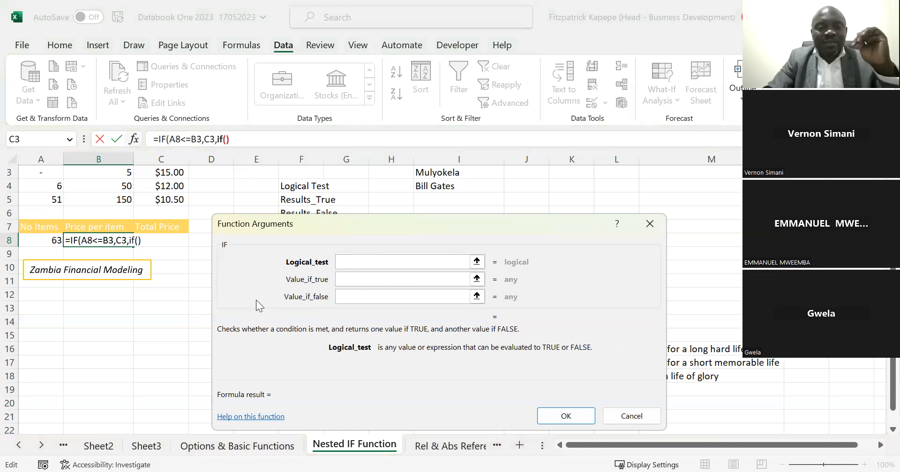
{"action": "left_click", "coordinate": [33, 242]}
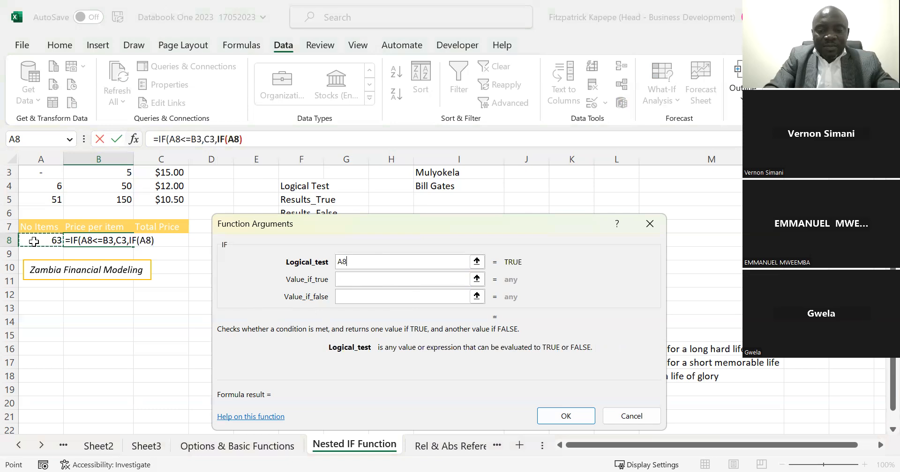
{"action": "type", "text": "<="}
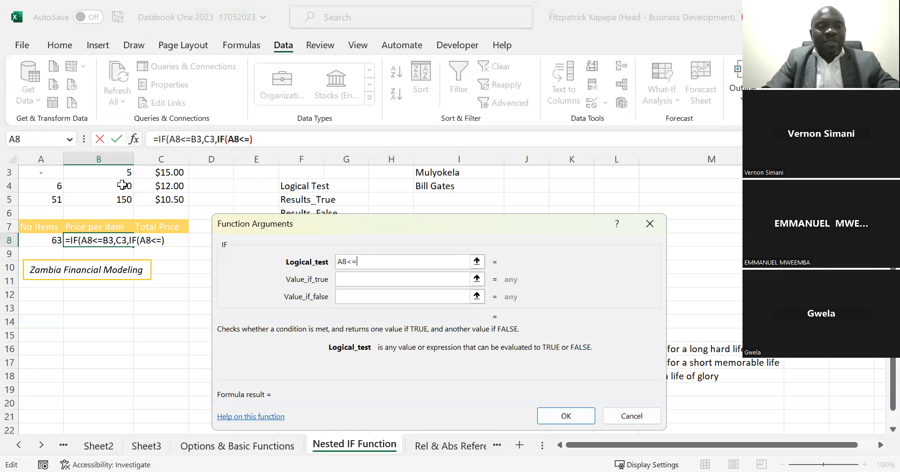
{"action": "left_click", "coordinate": [123, 185]}
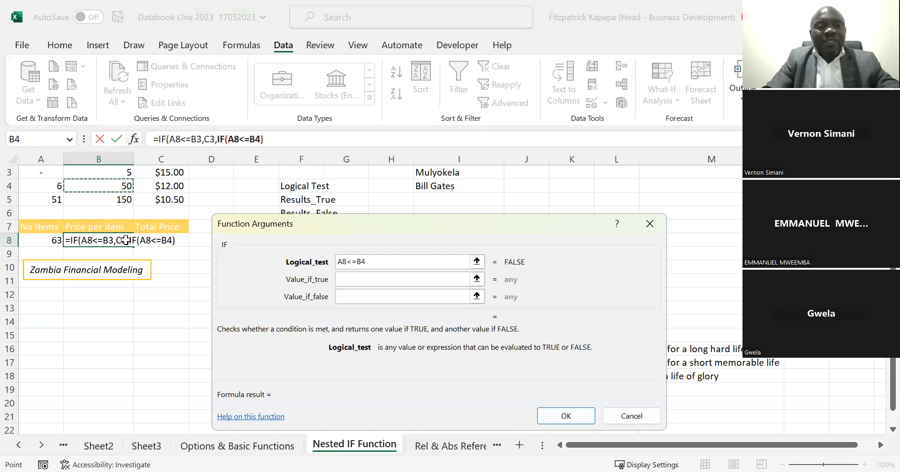
Set the nested IF's value if true to C4 and its value if false to C5.
{"action": "left_click", "coordinate": [353, 280]}
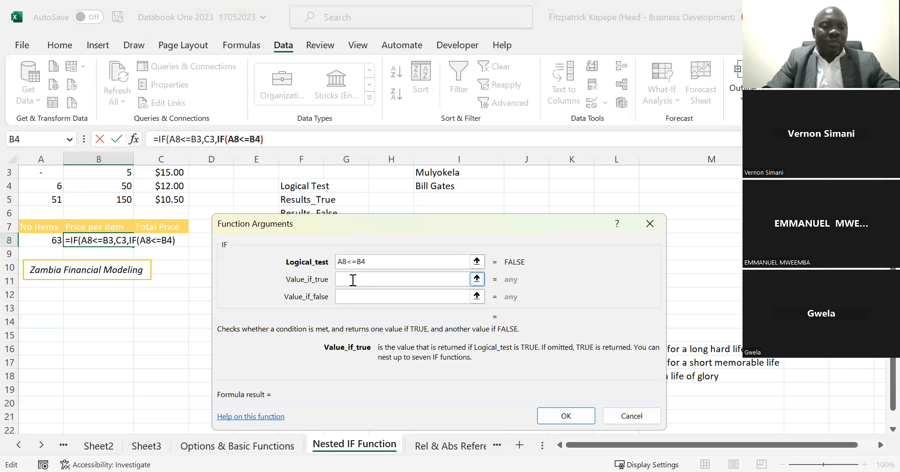
{"action": "left_click", "coordinate": [172, 187]}
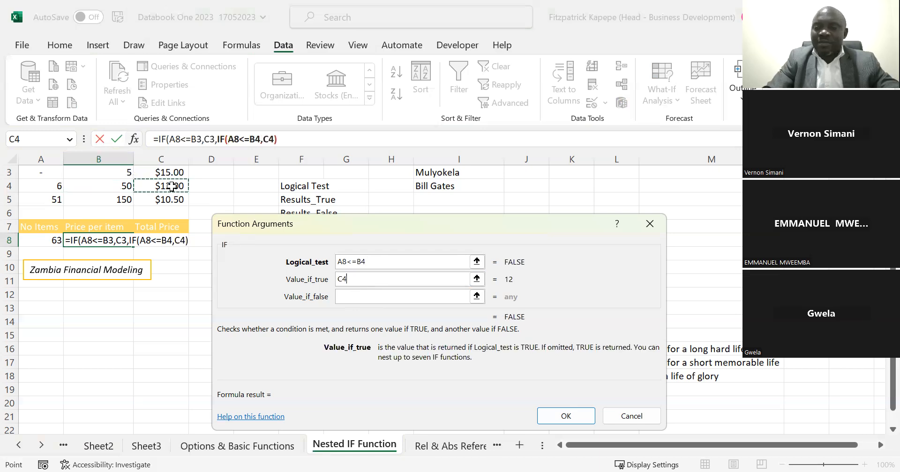
{"action": "left_click", "coordinate": [352, 296]}
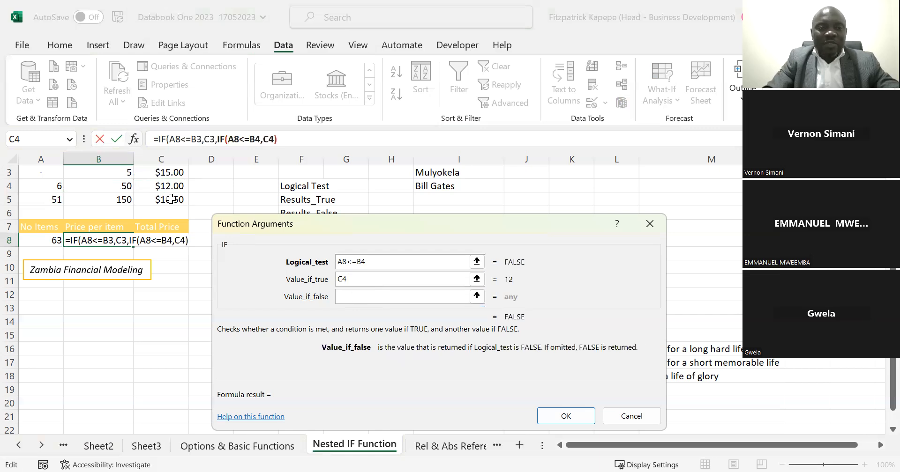
{"action": "left_click", "coordinate": [171, 199]}
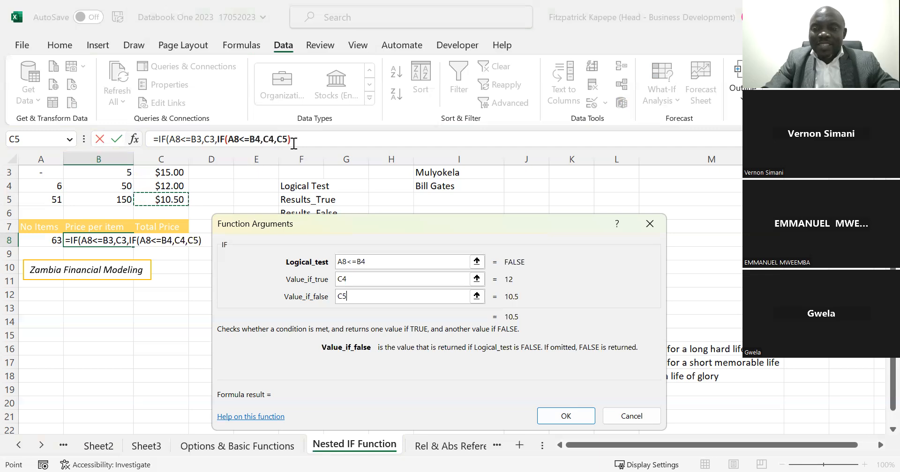
Close the outer IF in B8 with a final parenthesis and enter the formula =IF(A8<=B3,C3,IF(A8<=B4,C4,C5)).
{"action": "left_click", "coordinate": [294, 143]}
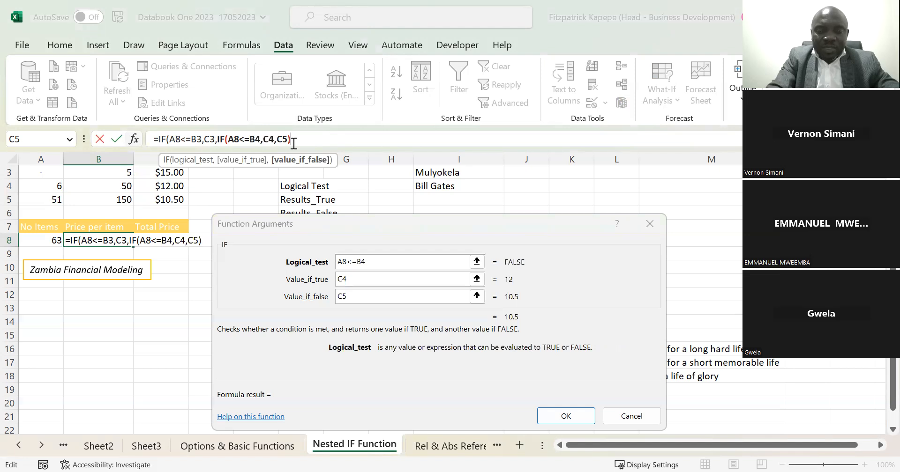
{"action": "type", "text": ")"}
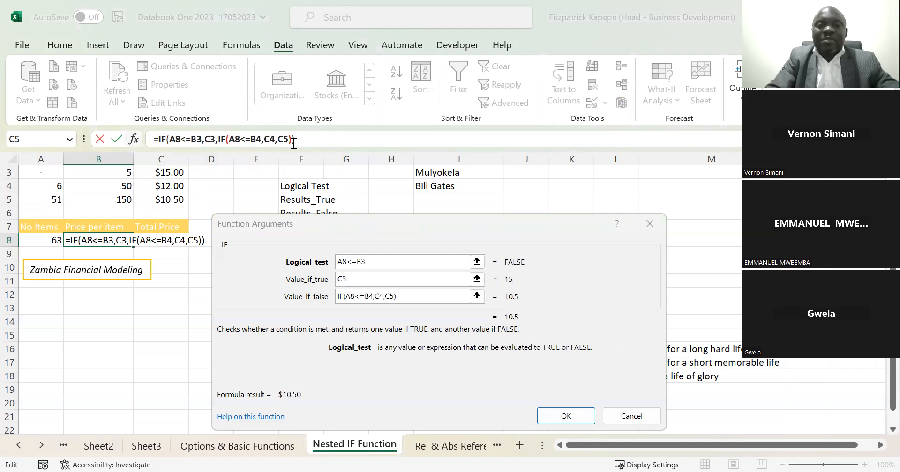
{"action": "left_click", "coordinate": [562, 416]}
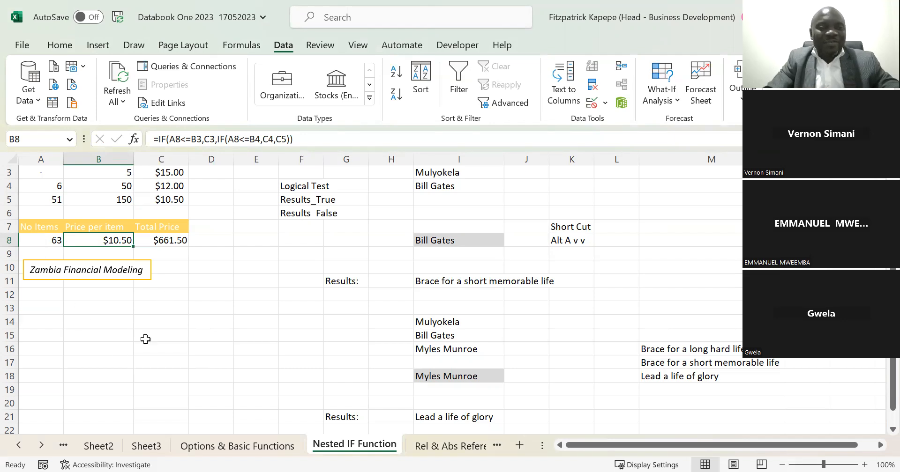
Test the first price tier by entering 1, 4 and 5 in turn as the number of items in A8.
{"action": "key", "text": "Left"}
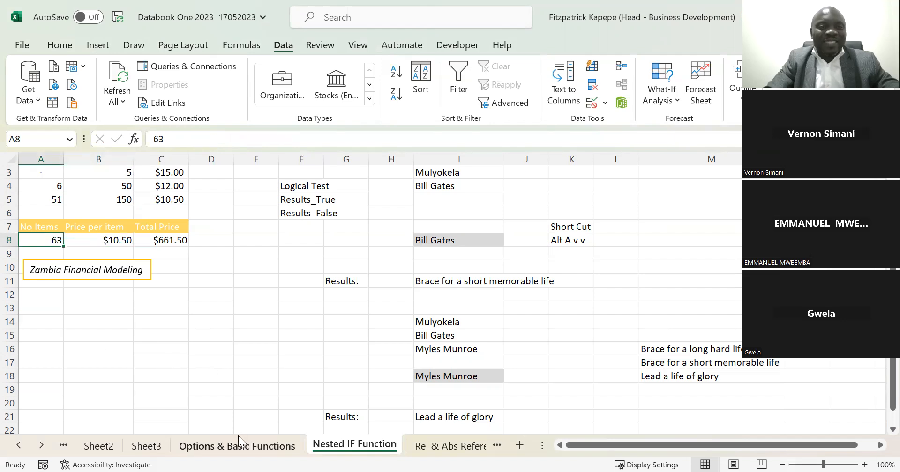
{"action": "type", "text": "1"}
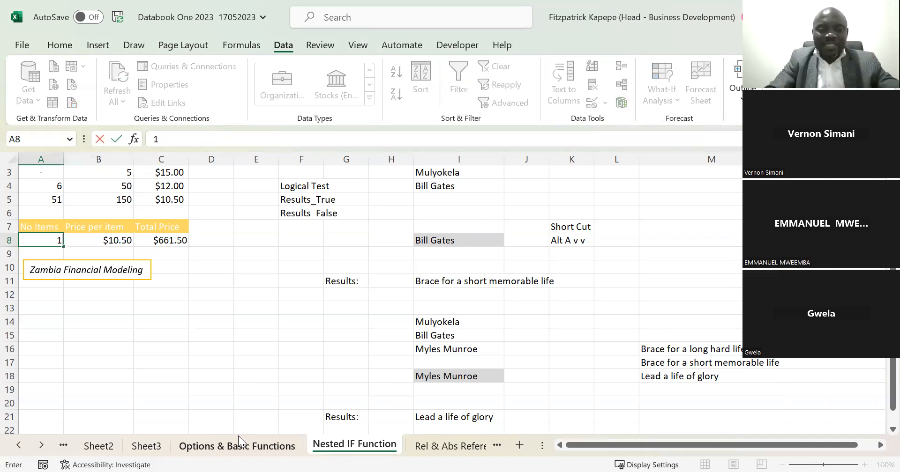
{"action": "key", "text": "Return"}
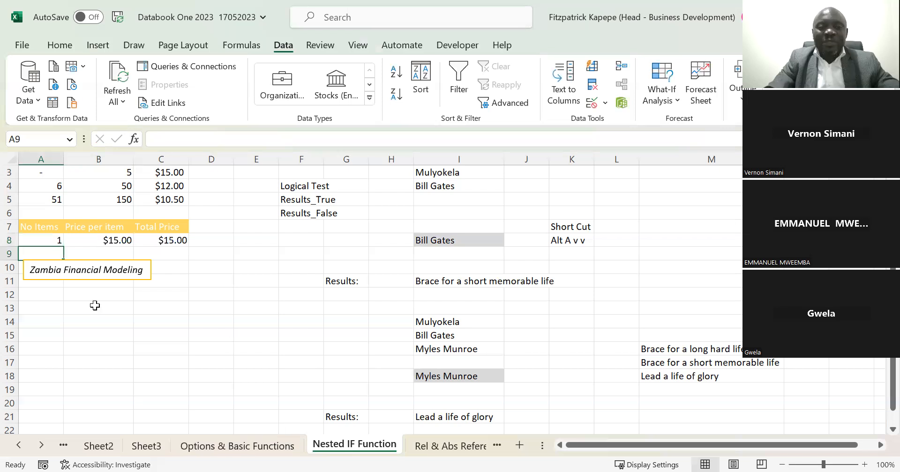
{"action": "key", "text": "Up"}
{"action": "type", "text": "4"}
{"action": "key", "text": "Return"}
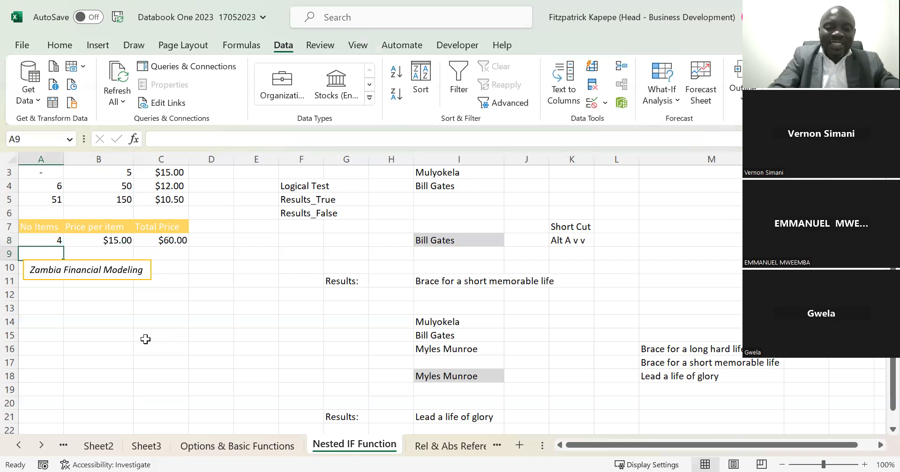
{"action": "key", "text": "Up"}
{"action": "type", "text": "5"}
{"action": "key", "text": "Return"}
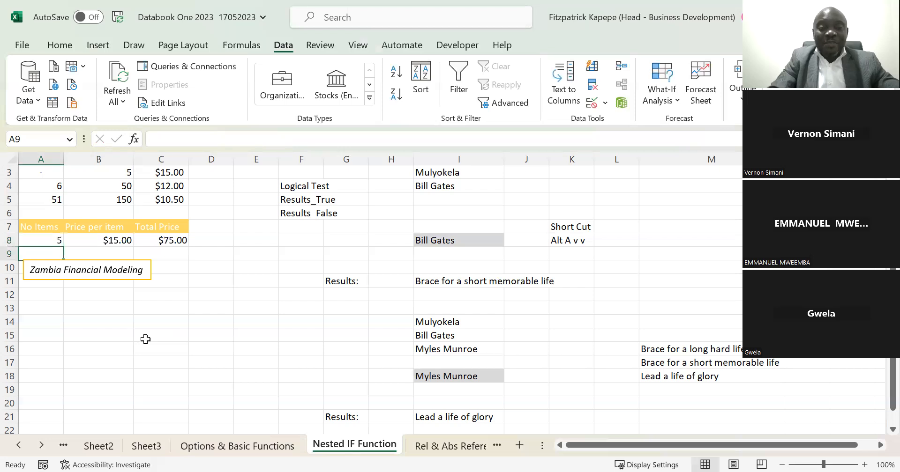
Test the second price tier by entering 6, 49 and 50 in turn as the number of items in A8.
{"action": "key", "text": "Up"}
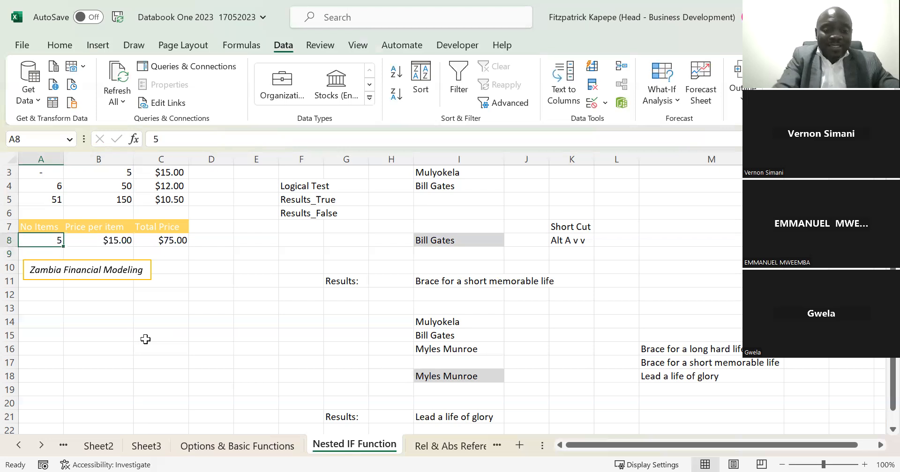
{"action": "type", "text": "6"}
{"action": "key", "text": "Return"}
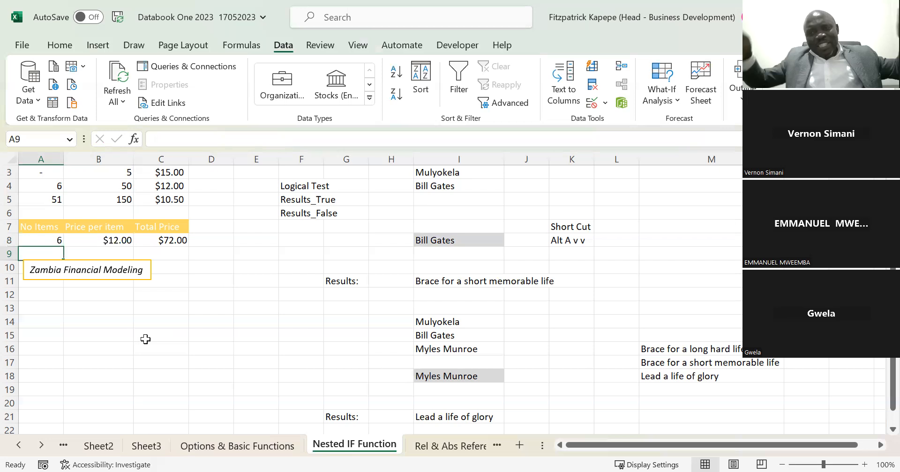
{"action": "key", "text": "Up"}
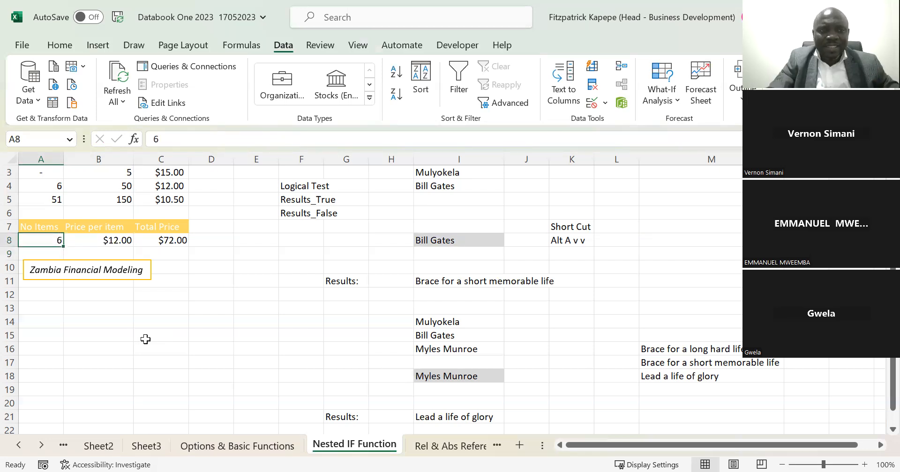
{"action": "type", "text": "49"}
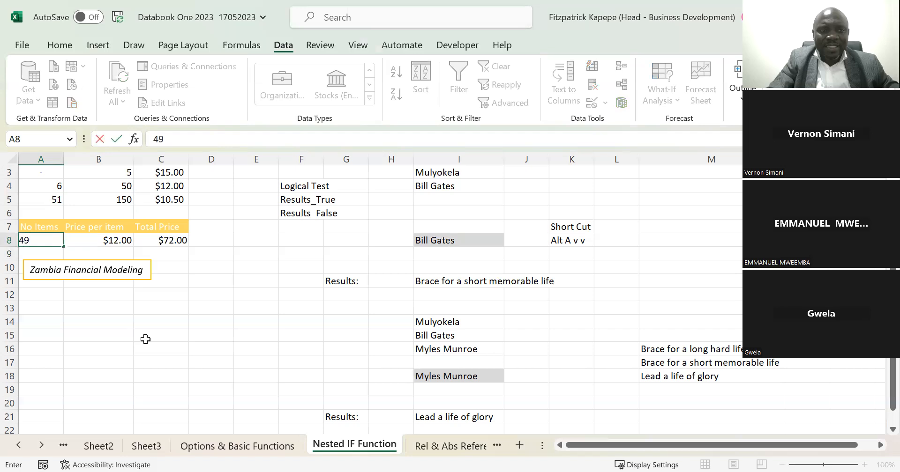
{"action": "key", "text": "Return"}
{"action": "key", "text": "Up"}
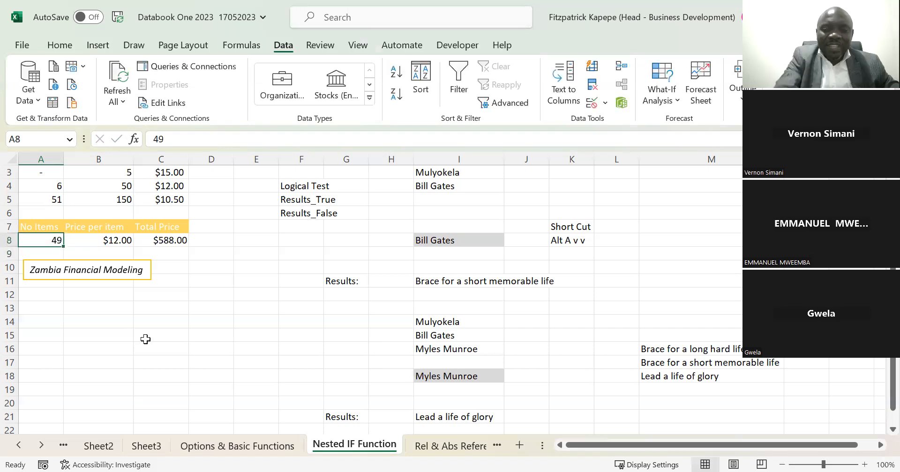
{"action": "type", "text": "50"}
{"action": "key", "text": "Return"}
Test the third price tier by entering 51 and finally 116 as the number of items in A8.
{"action": "key", "text": "Up"}
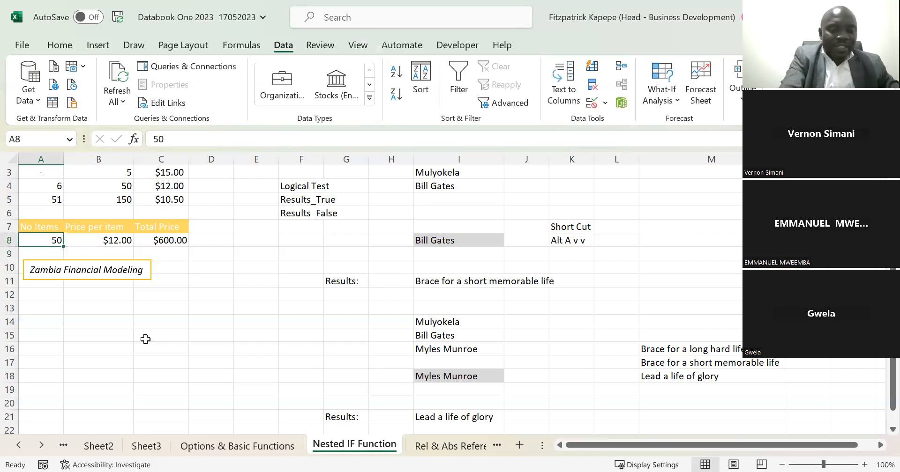
{"action": "type", "text": "51"}
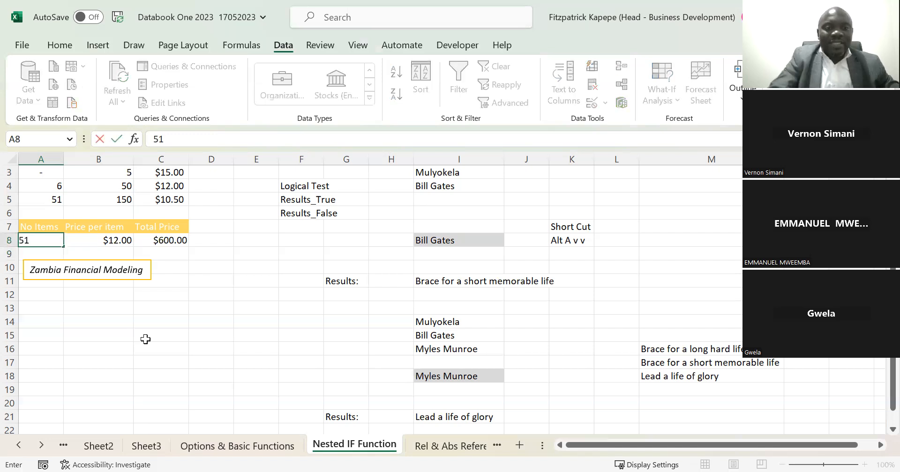
{"action": "key", "text": "Return"}
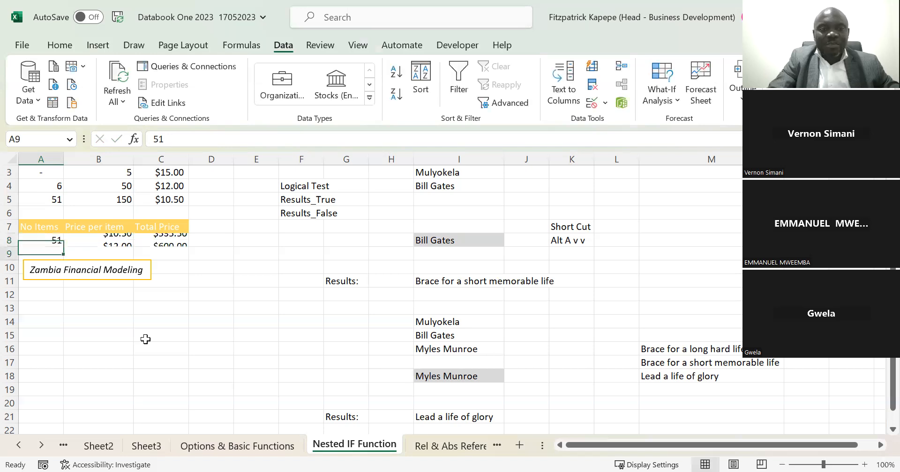
{"action": "key", "text": "Up"}
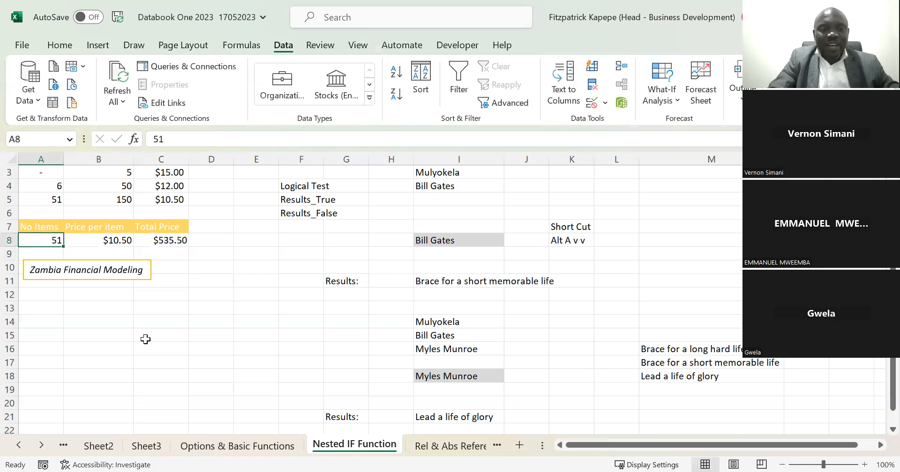
{"action": "type", "text": "1"}
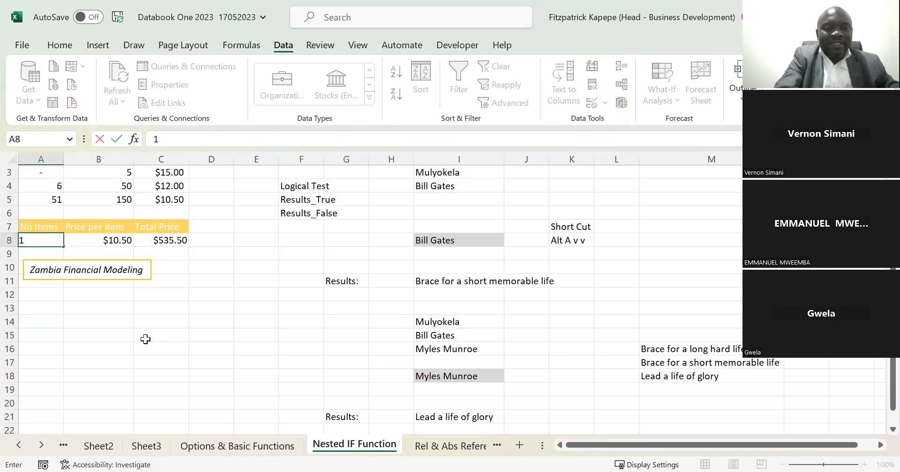
{"action": "type", "text": "16"}
{"action": "key", "text": "Return"}
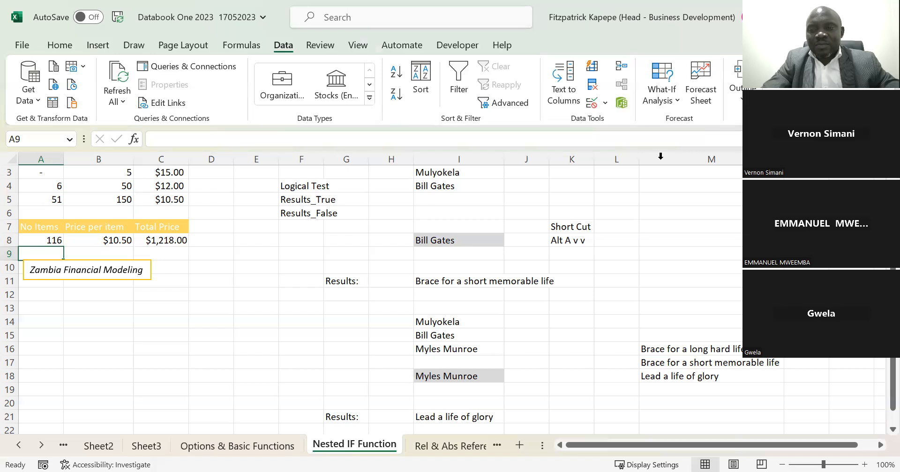
{"action": "left_click", "coordinate": [640, 259]}
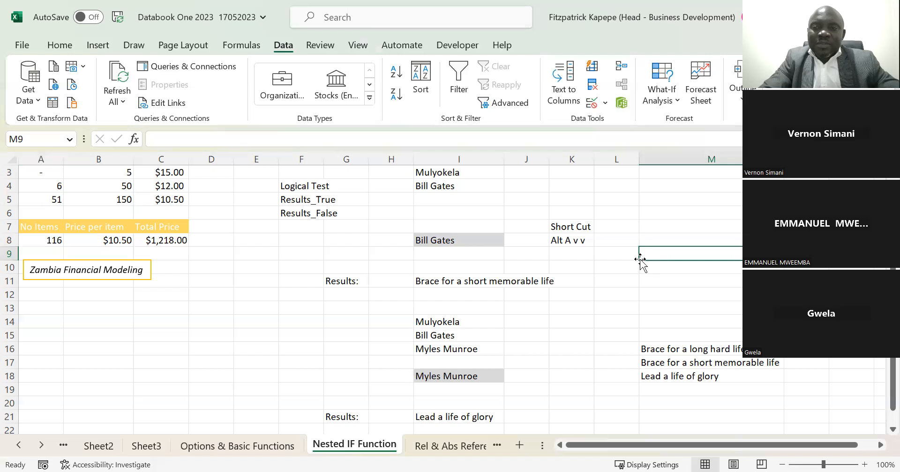